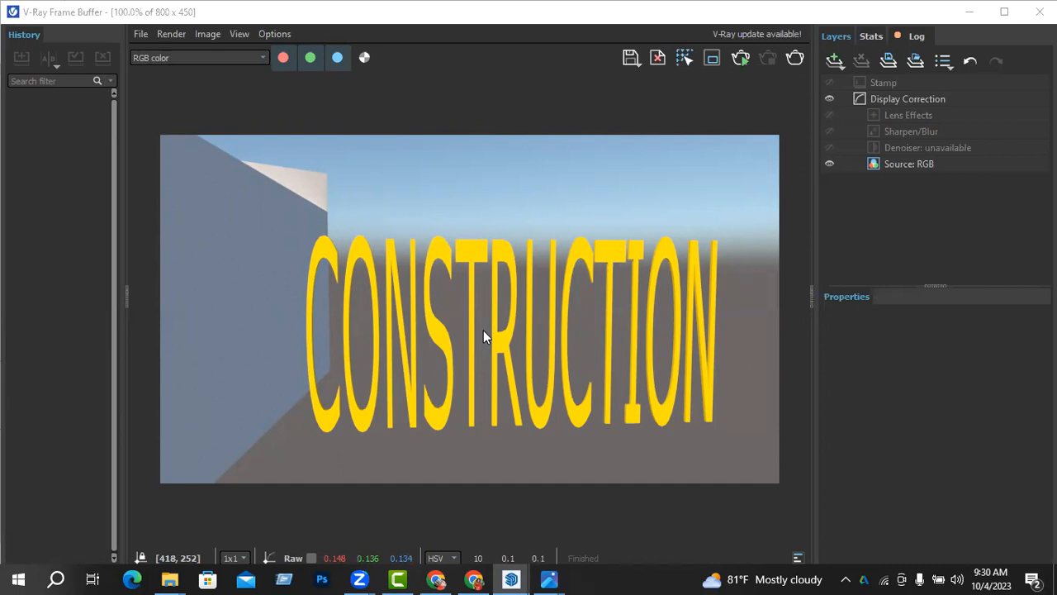
- Close the V-Ray frame buffer and asset editor, and delete the 3D CONSTRUCTION text from the model
scroll(496, 334, "down", 3)
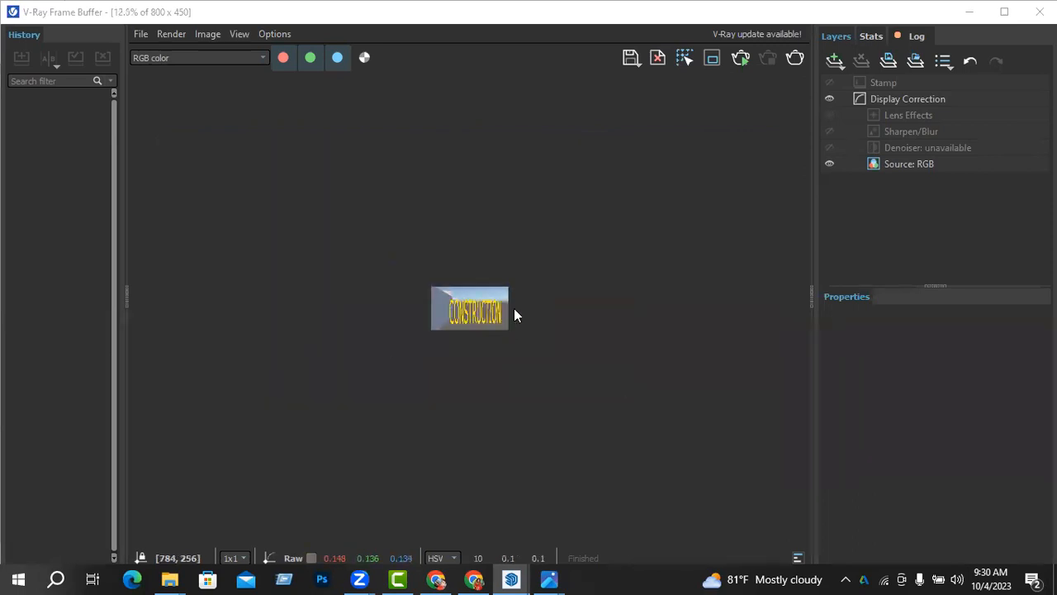
left_click(1039, 11)
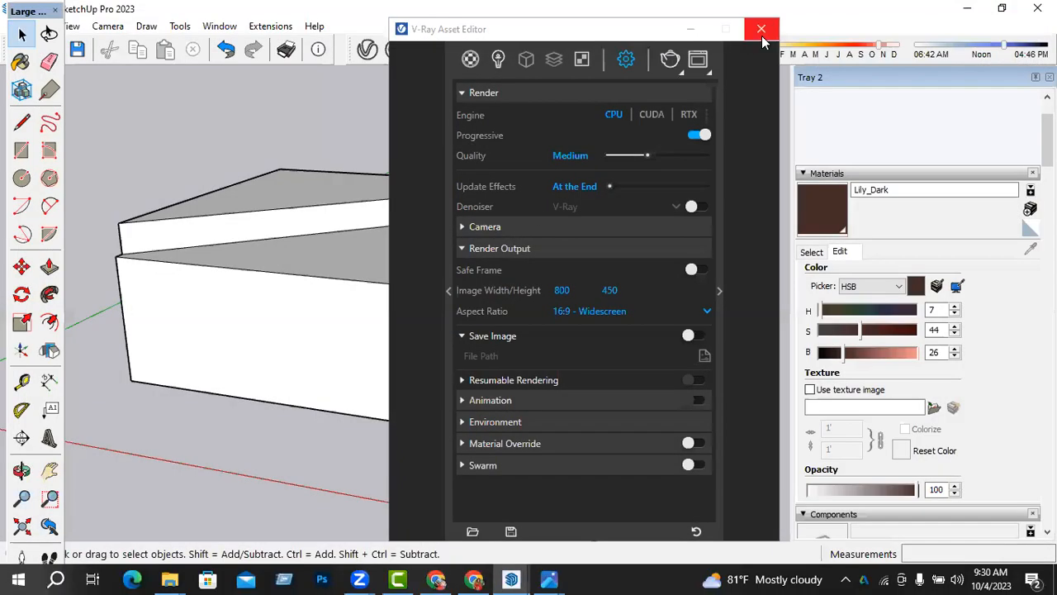
left_click(761, 29)
scroll(675, 304, "down", 2)
left_click(632, 348)
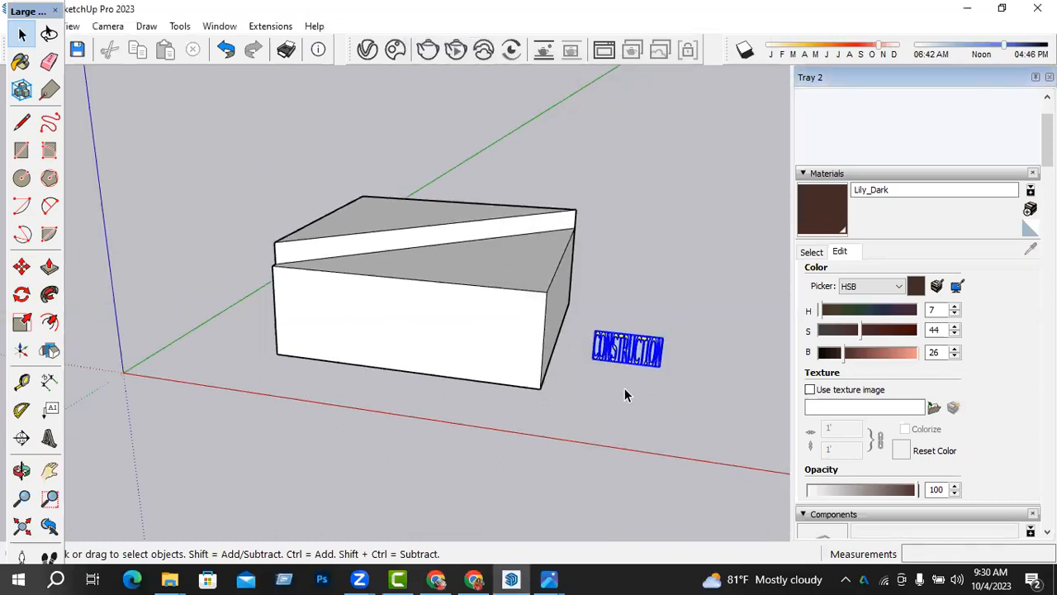
key("Delete")
- Paint the box's lower triangular top face and front face with Color C02
scroll(487, 346, "up", 4)
middle_click_drag(455, 322, 460, 270)
left_click(460, 270)
double_click(460, 270)
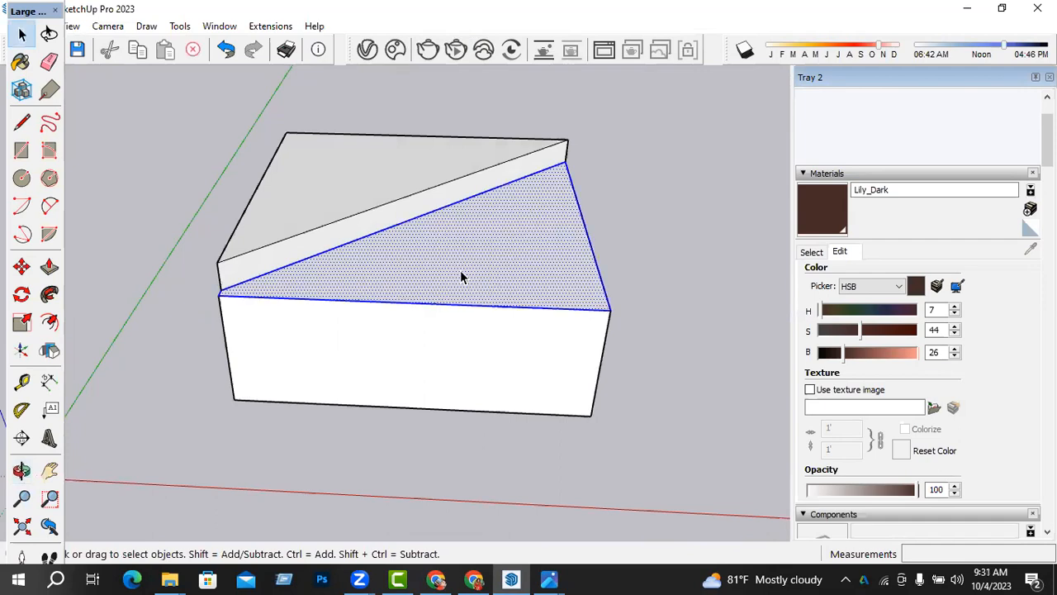
left_click(811, 252)
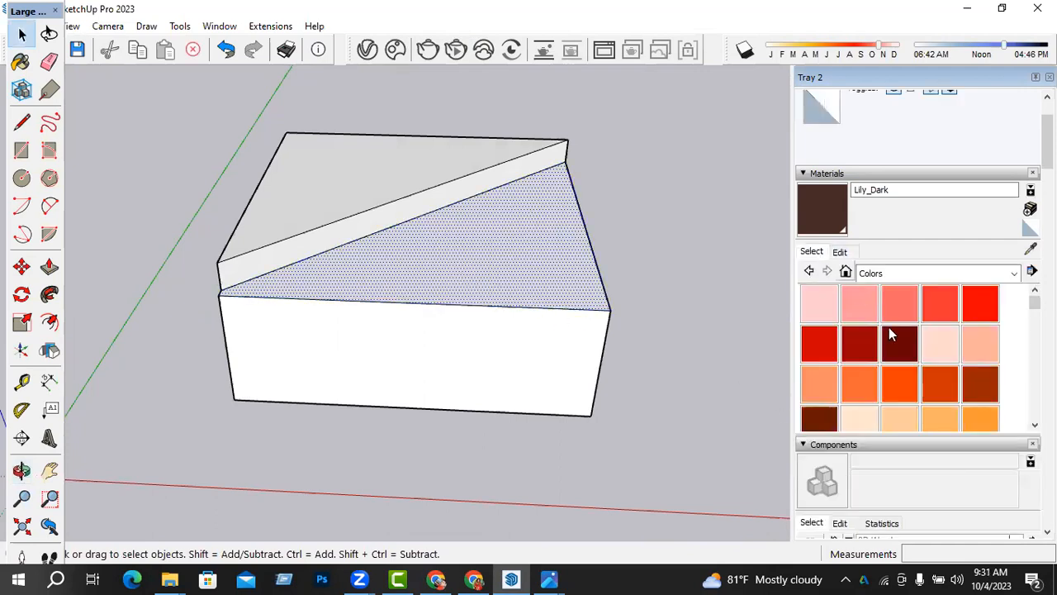
left_click(905, 417)
left_click(553, 321)
left_click(545, 271)
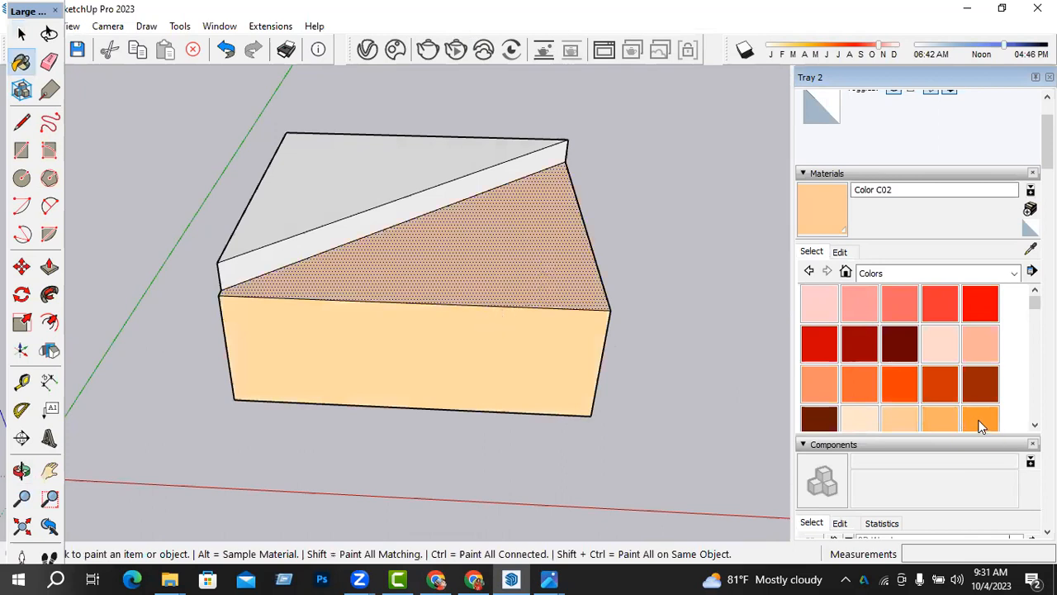
- Paint the lower triangular top face and the front face with orange Color B04
left_click(860, 383)
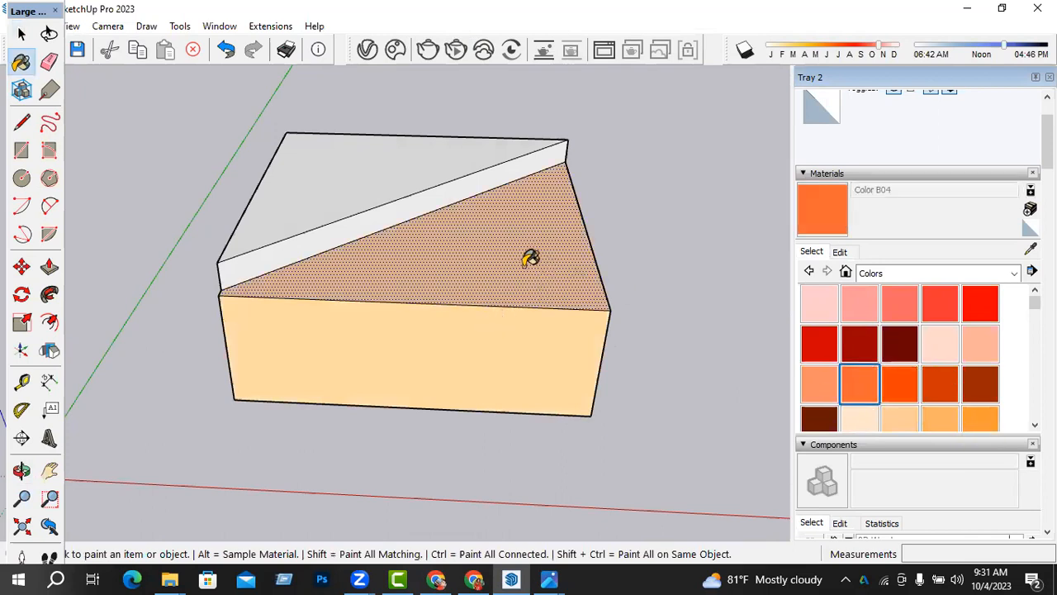
left_click(526, 264)
left_click(440, 388)
scroll(442, 386, "down", 2)
key("space")
left_click(605, 376)
middle_click_drag(526, 351, 472, 276)
scroll(499, 300, "up", 2)
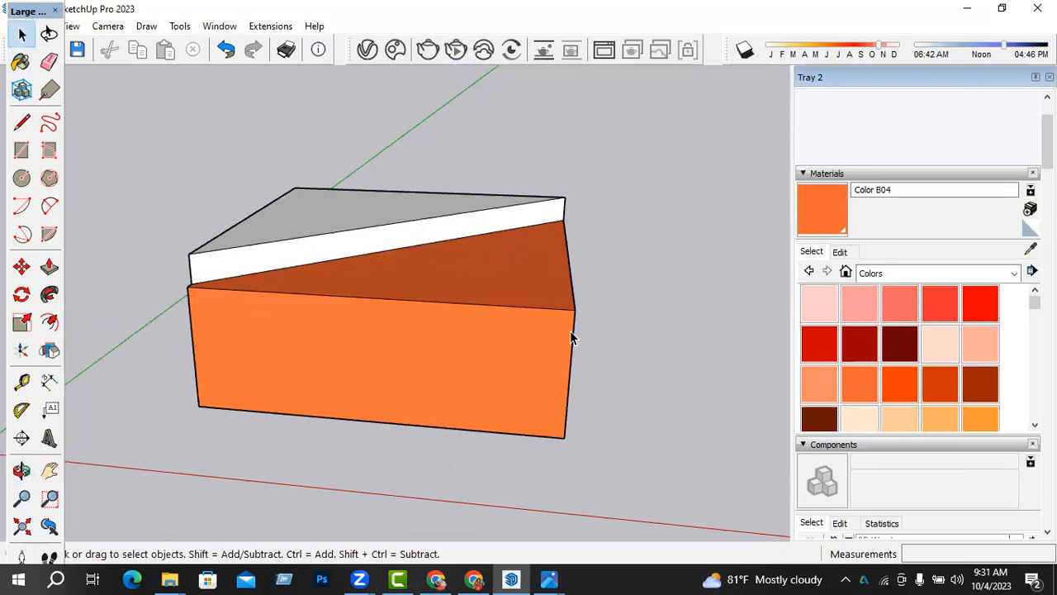
middle_click_drag(346, 238, 604, 299)
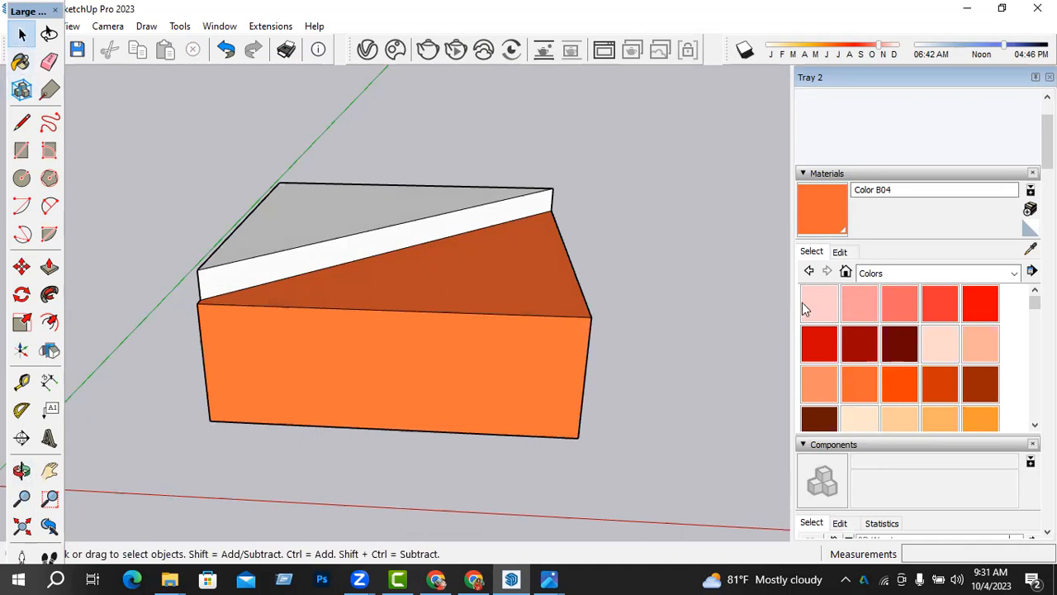
middle_click_drag(506, 357, 462, 382)
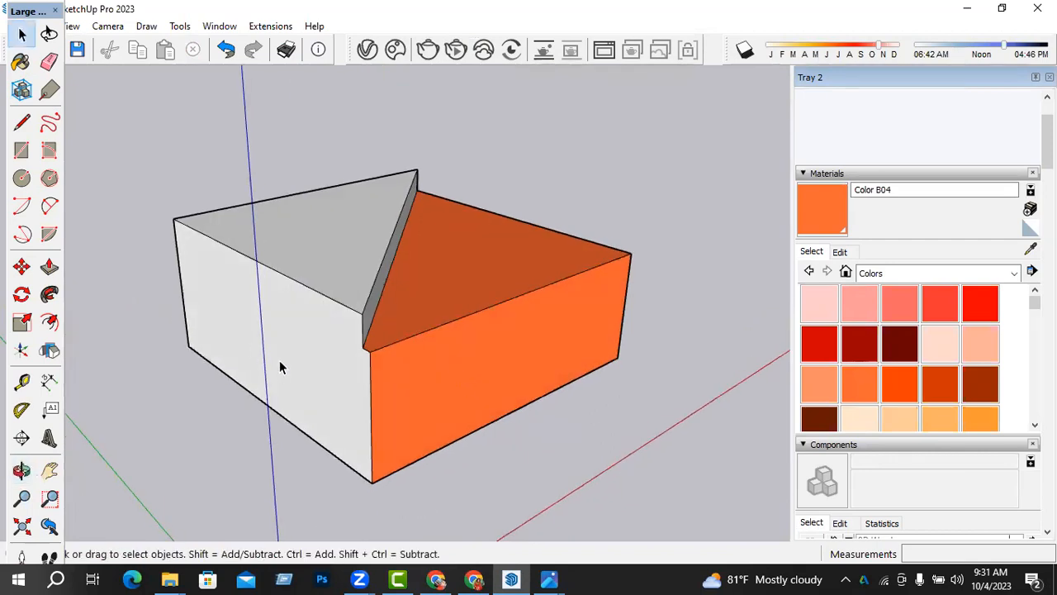
- Paint the box's front face with pink Color A02
left_click(860, 303)
left_click(507, 354)
middle_click_drag(507, 354, 708, 349)
key("space")
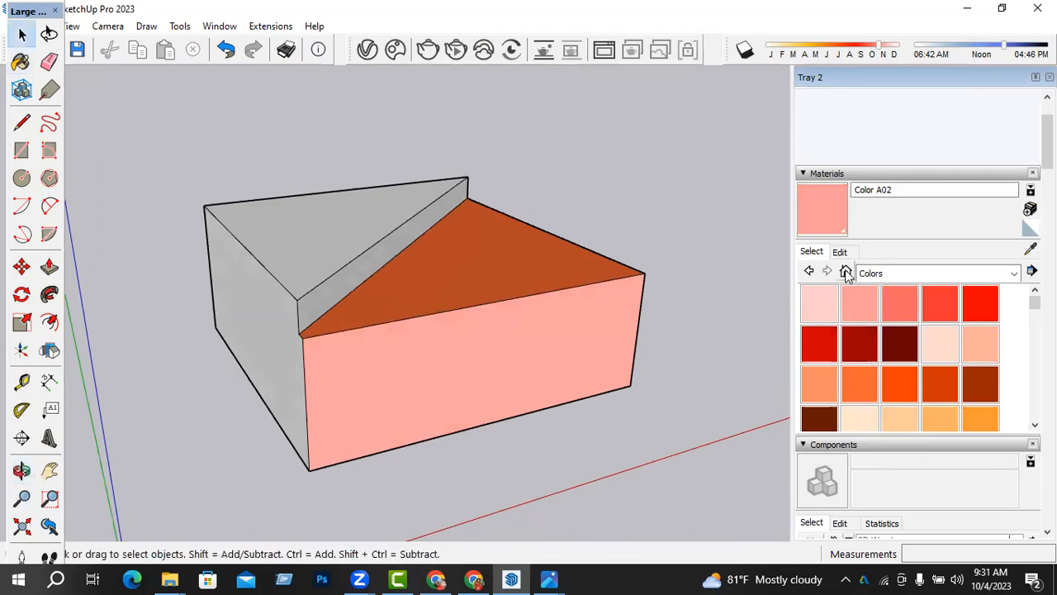
- Edit Color A02 to a yellow-green with hue 78
left_click(841, 252)
left_click_drag(859, 331, 841, 310)
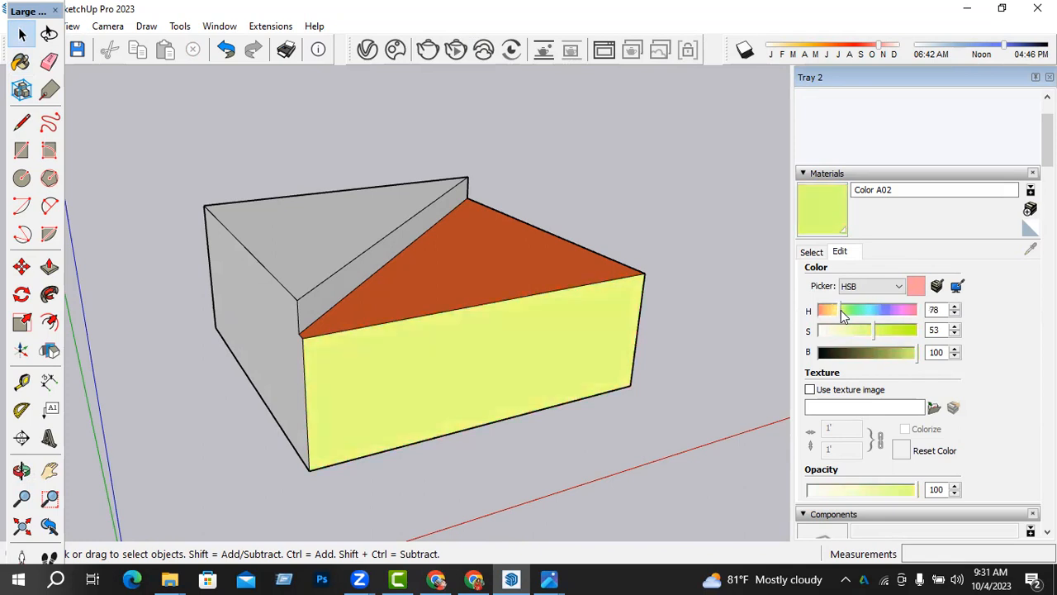
middle_click_drag(675, 384, 606, 359)
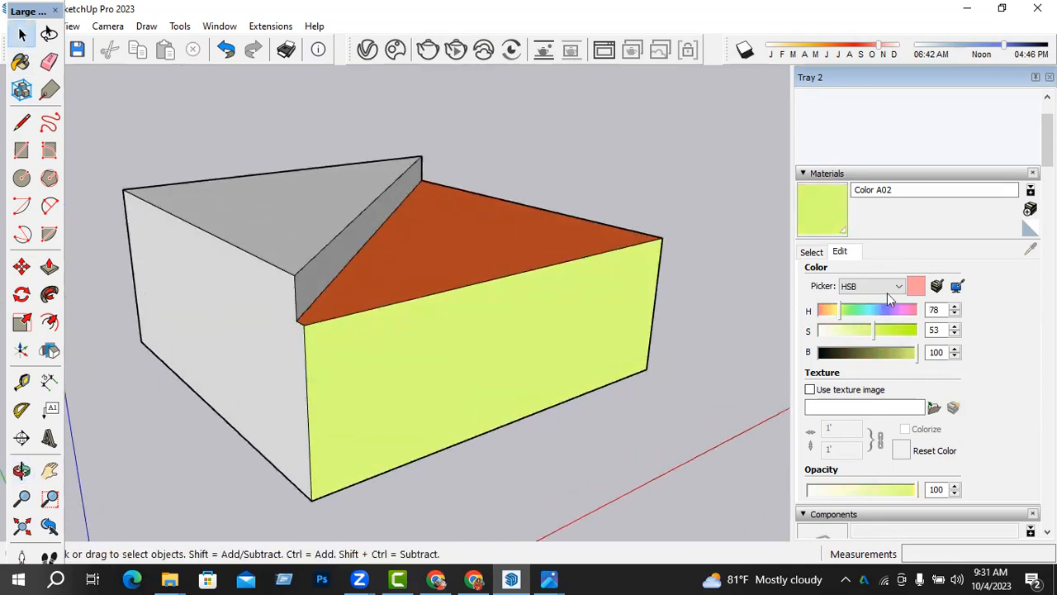
left_click(812, 253)
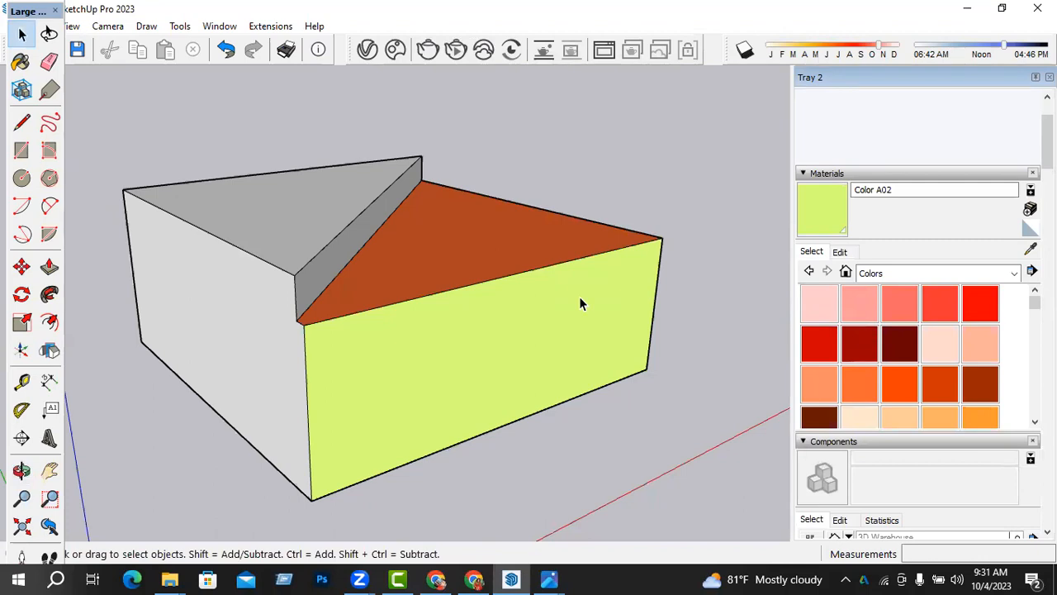
- Sample the yellow-green material of the front face, followed by the orange material of the lower top face
middle_click_drag(438, 329, 208, 306)
middle_click_drag(389, 319, 576, 362)
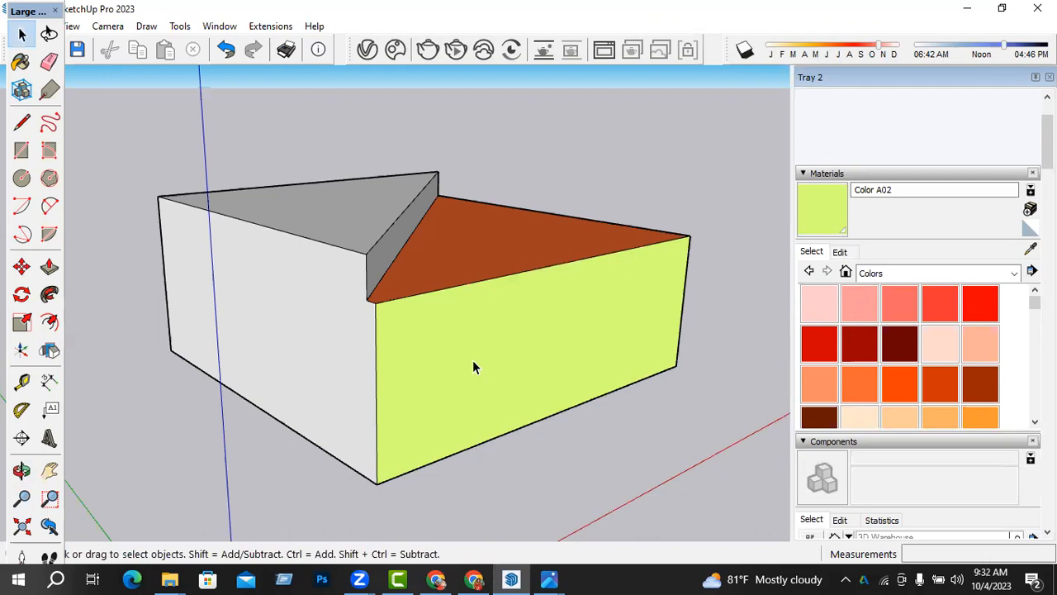
left_click(1028, 255)
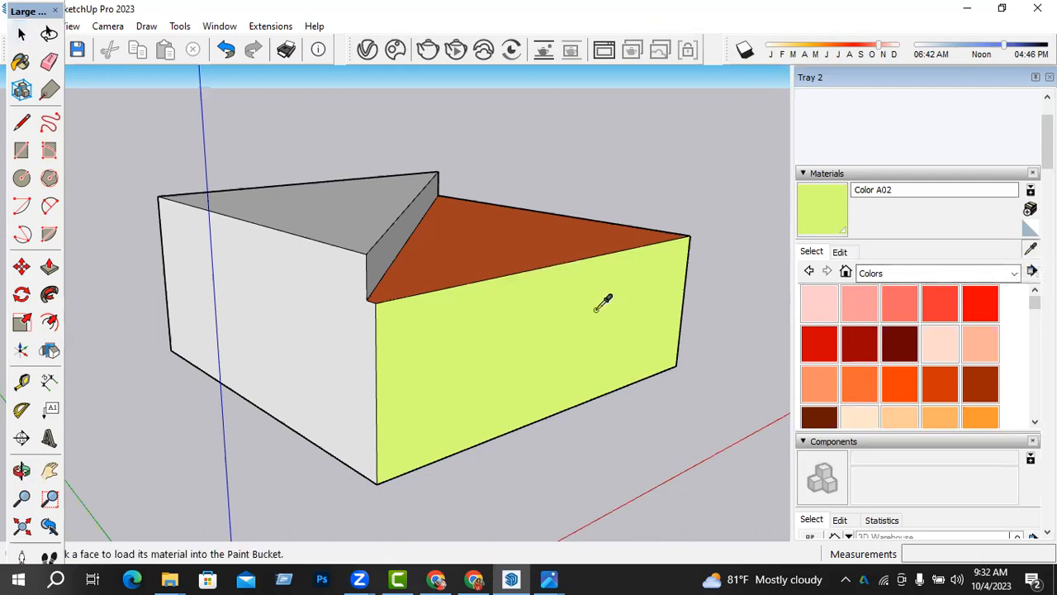
left_click(578, 308)
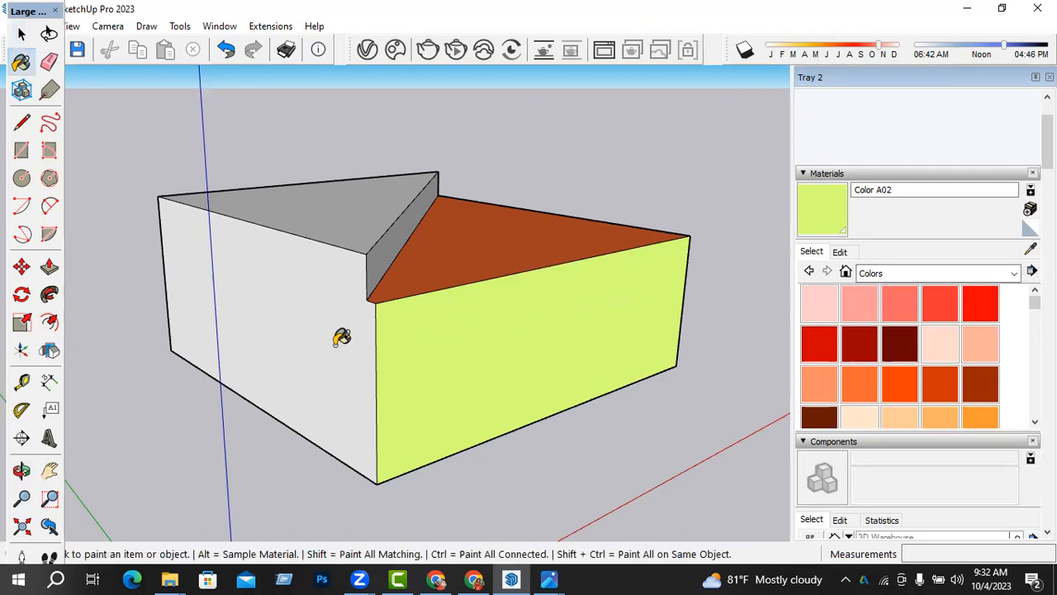
key("space")
left_click(1030, 250)
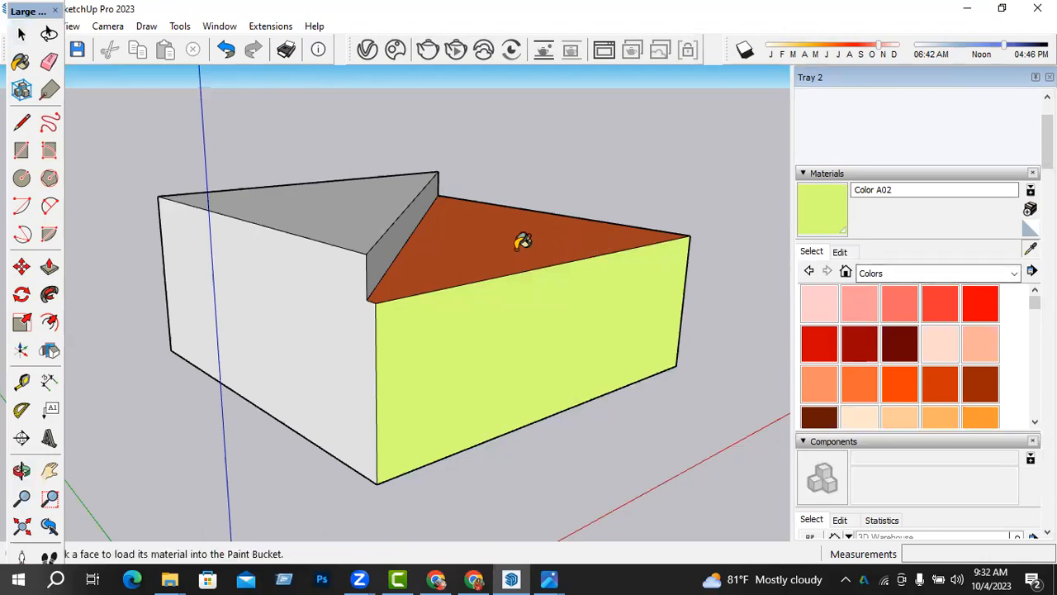
left_click(517, 244)
middle_click_drag(514, 279, 601, 289)
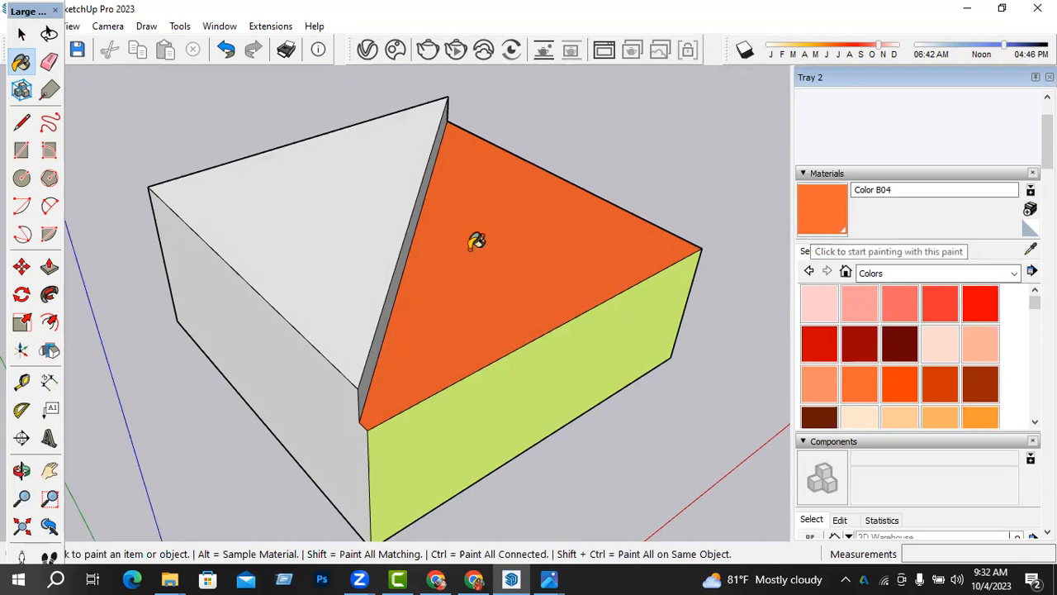
- Undo the last hue adjustment of the front face's material
middle_click_drag(332, 304, 577, 331)
key("ctrl")
key("ctrl")
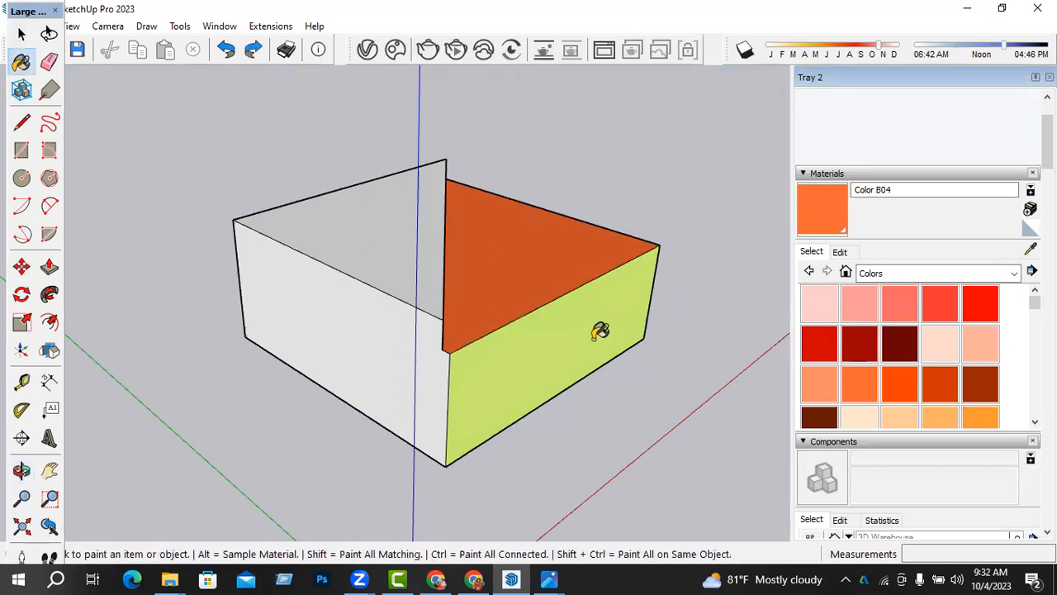
key("space")
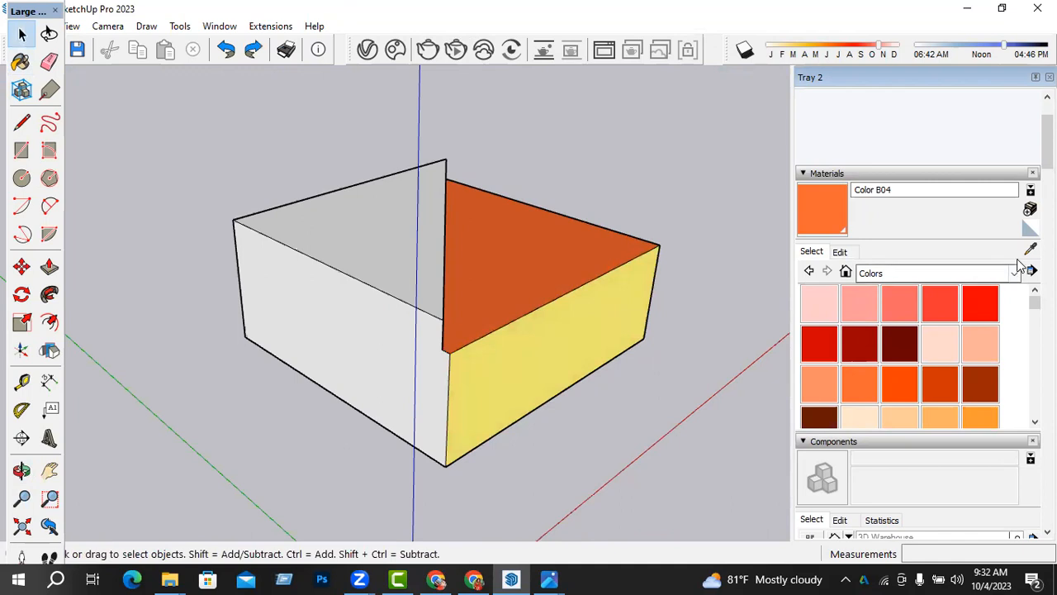
- Sample the orange material from the lower top face with the Paint Bucket
key("b")
key("alt")
left_click(514, 285)
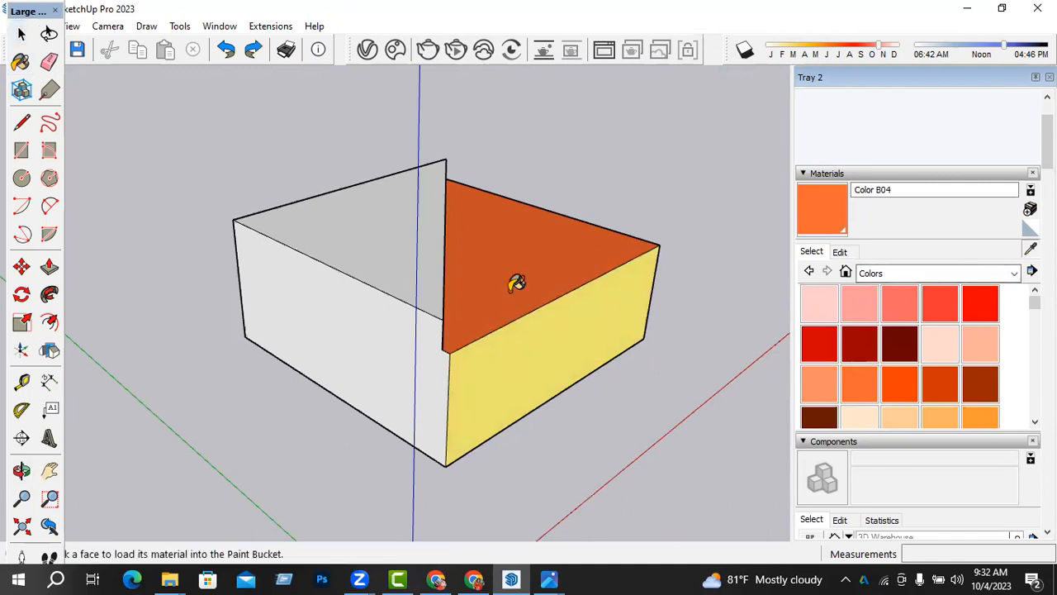
- Sample the yellow Color A02 from the front face and apply it to the adjoining side wall and the upper triangular top face
mouse_move(548, 358)
middle_mouse_down()
mouse_move(462, 349)
mouse_move(459, 327)
mouse_move(446, 347)
mouse_move(471, 338)
middle_mouse_up()
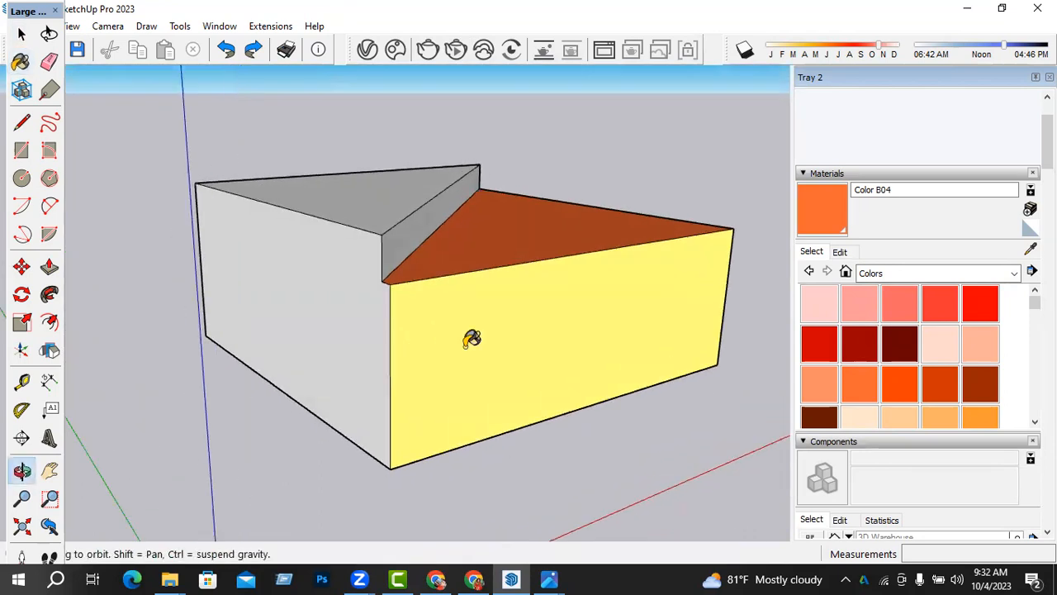
left_click(578, 314, "alt")
mouse_move(573, 314)
middle_mouse_down()
mouse_move(633, 358)
mouse_move(456, 331)
mouse_move(573, 385)
mouse_move(319, 338)
mouse_move(539, 369)
middle_mouse_up()
left_click(456, 331)
key("space")
left_click(377, 272)
middle_click_drag(417, 337, 421, 388)
left_click(836, 216)
left_click(483, 240)
key("space")
- Paint the narrow vertical face between the two triangular top faces with red Color A05
mouse_move(559, 330)
middle_mouse_down()
mouse_move(689, 323)
mouse_move(239, 330)
mouse_move(437, 370)
mouse_move(590, 323)
mouse_move(722, 336)
mouse_move(375, 302)
middle_mouse_up()
scroll(375, 305, "up", 2)
left_click(382, 293)
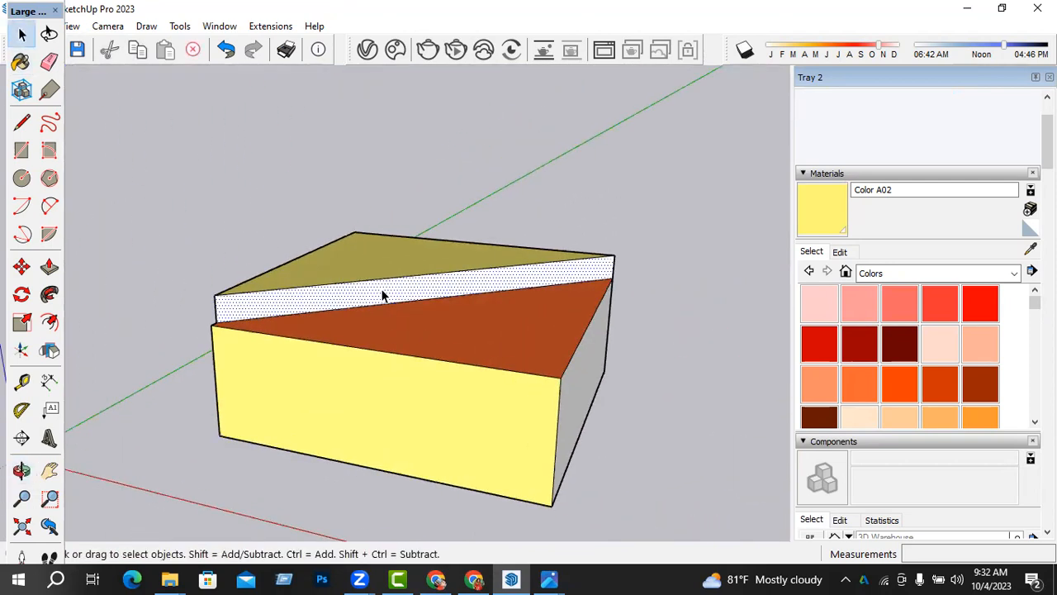
left_click(955, 311)
left_click(472, 272)
key("space")
mouse_move(658, 281)
middle_mouse_down()
mouse_move(423, 341)
mouse_move(463, 297)
mouse_move(432, 385)
mouse_move(544, 335)
mouse_move(455, 377)
mouse_move(443, 337)
mouse_move(509, 325)
middle_mouse_up()
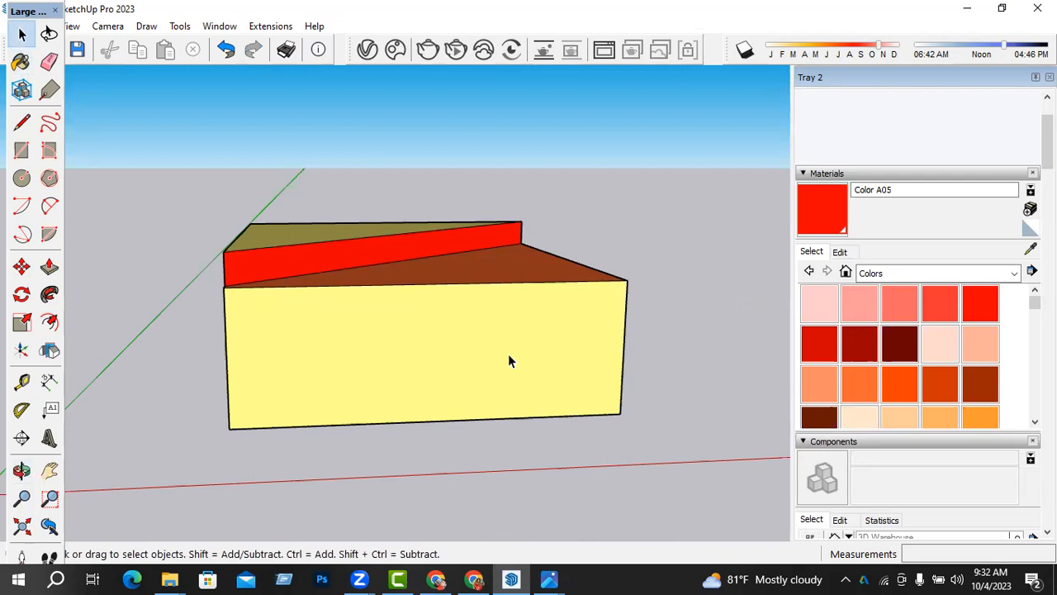
- Paint the front face with Grass Dark Green from the Landscaping, Fencing and Vegetation collection
triple_click(508, 357)
left_click(509, 356)
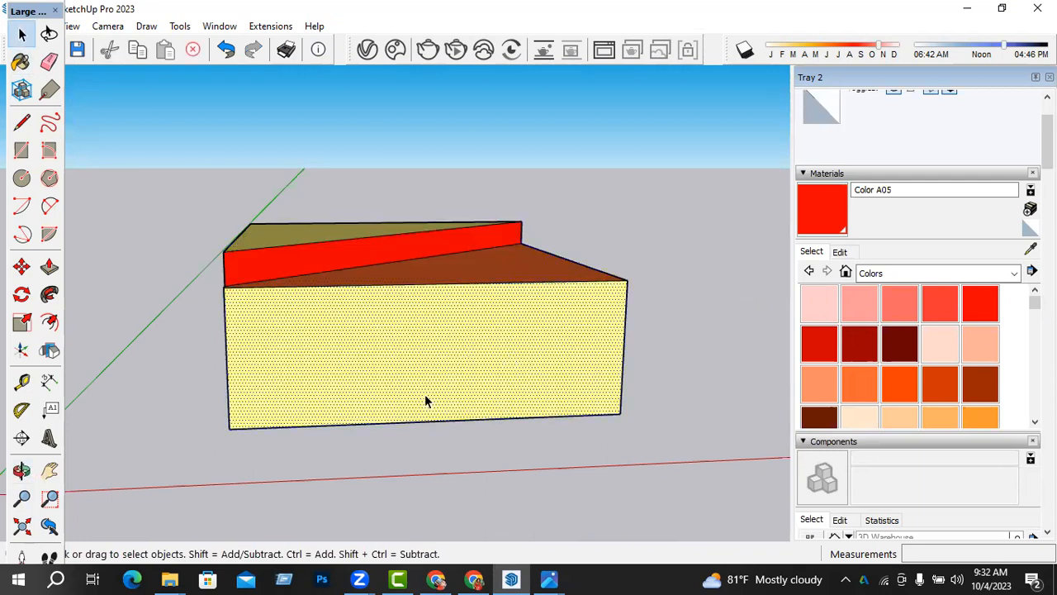
scroll(422, 369, "down", 2)
middle_click_drag(418, 363, 438, 318)
scroll(900, 355, "down", 6)
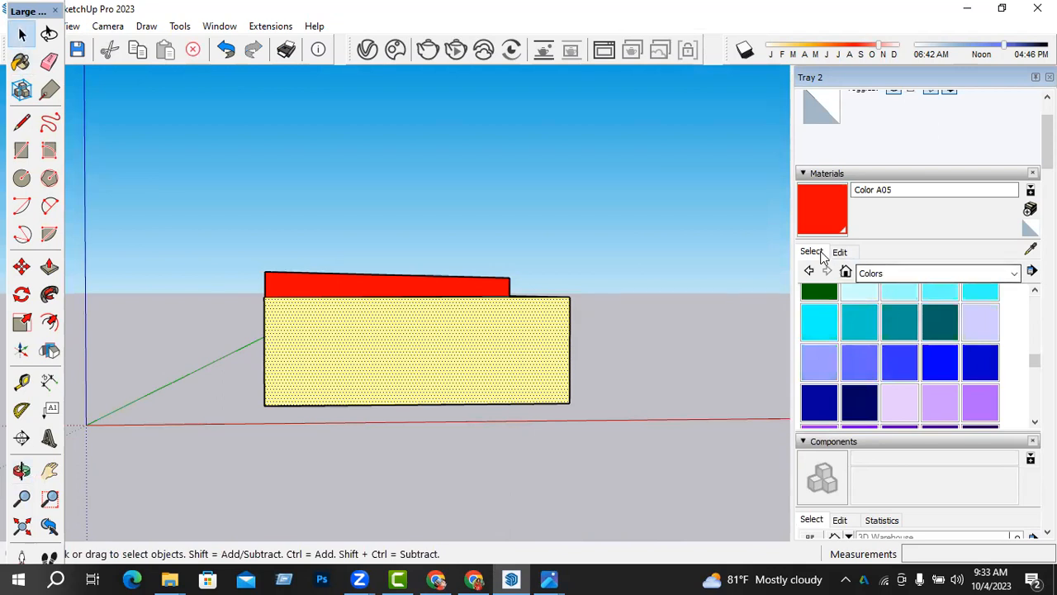
left_click(910, 273)
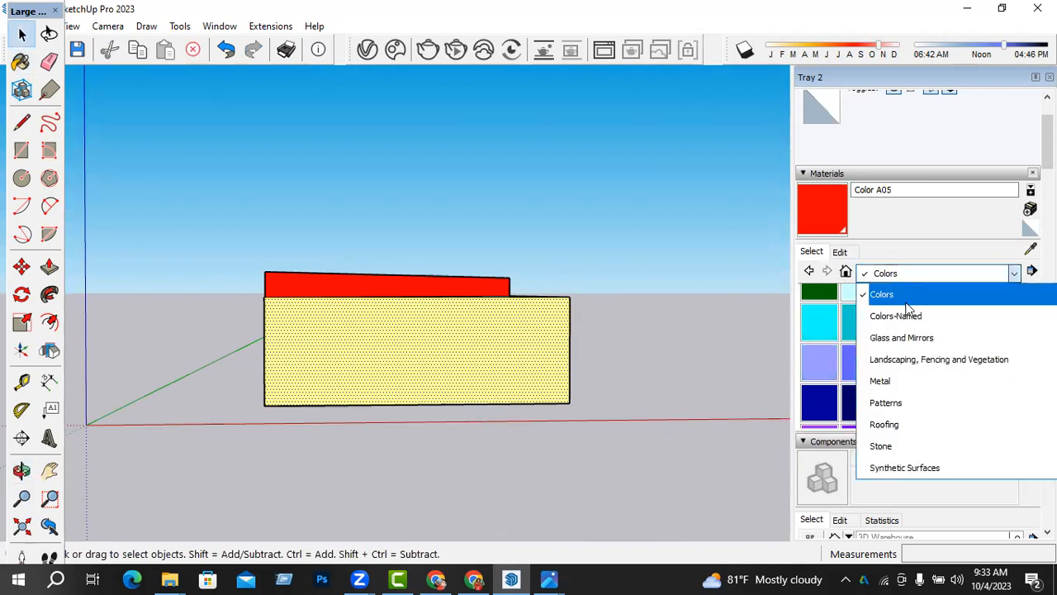
left_click(909, 361)
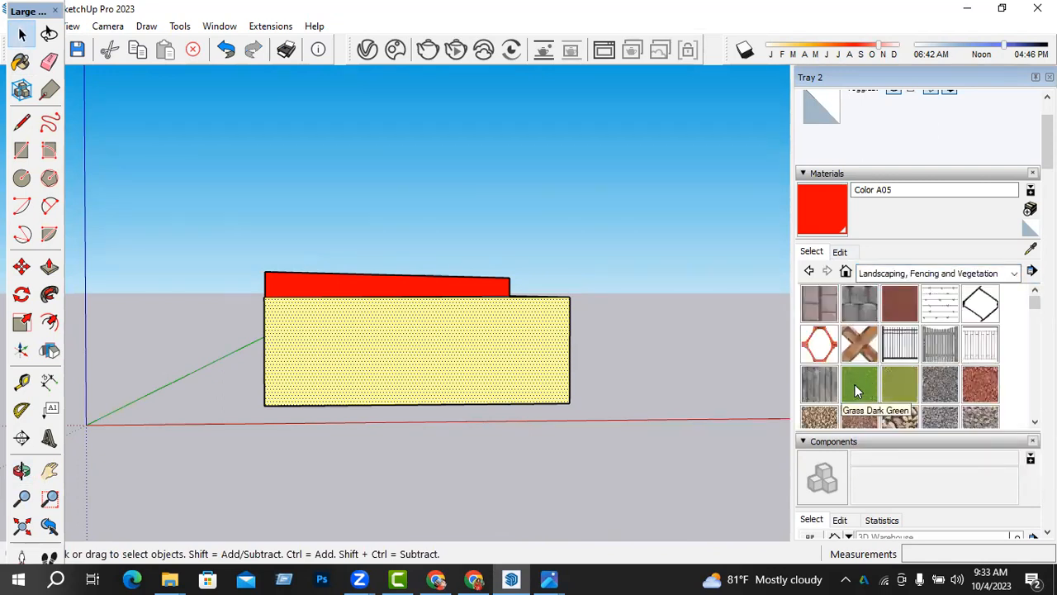
left_click(857, 385)
left_click(502, 349)
mouse_move(503, 351)
middle_mouse_down()
mouse_move(500, 373)
mouse_move(625, 371)
middle_mouse_up()
key("space")
left_click(626, 365)
- Set the hue of the Grass Dark Green material to 111
scroll(536, 366, "up", 1)
mouse_move(527, 366)
middle_mouse_down()
mouse_move(512, 368)
mouse_move(533, 375)
middle_mouse_up()
scroll(534, 375, "up", 2)
left_click(844, 251)
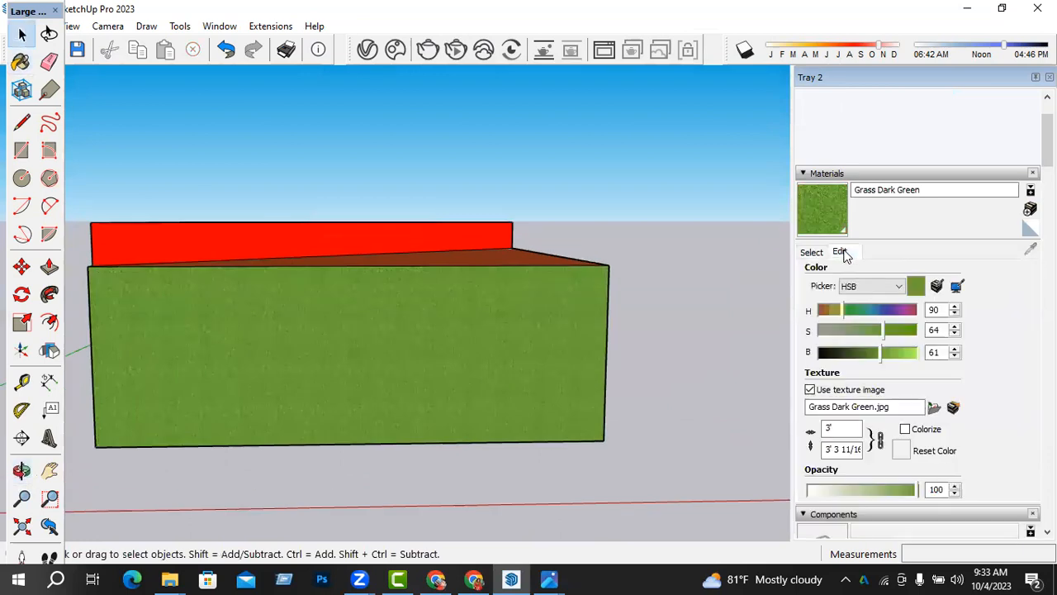
left_click_drag(847, 309, 850, 309)
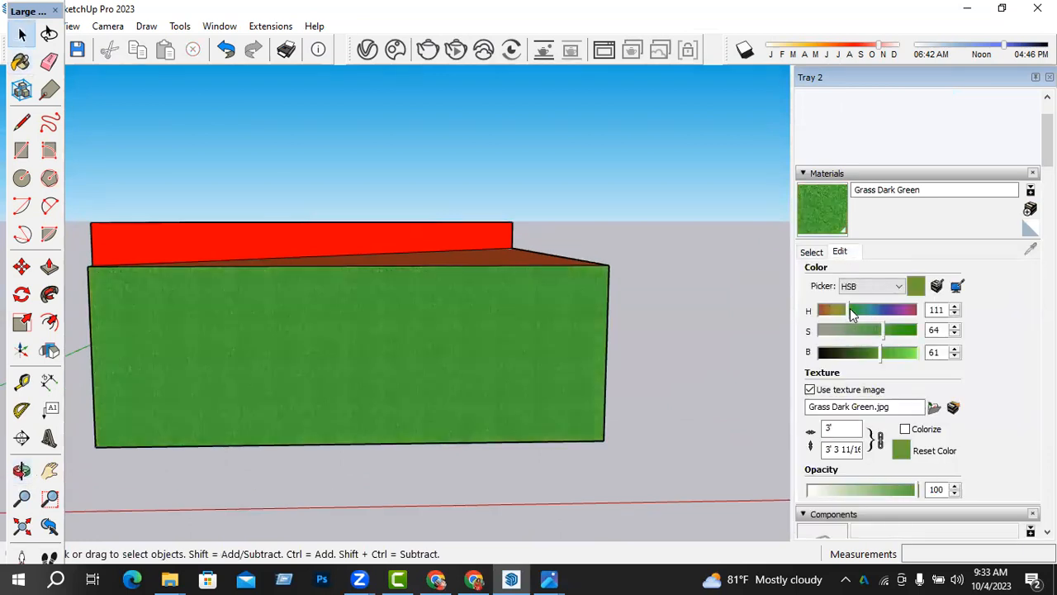
- Set the grass texture's width to 7 feet with its proportions locked
scroll(717, 373, "down", 2)
scroll(717, 380, "up", 2)
left_click(840, 427)
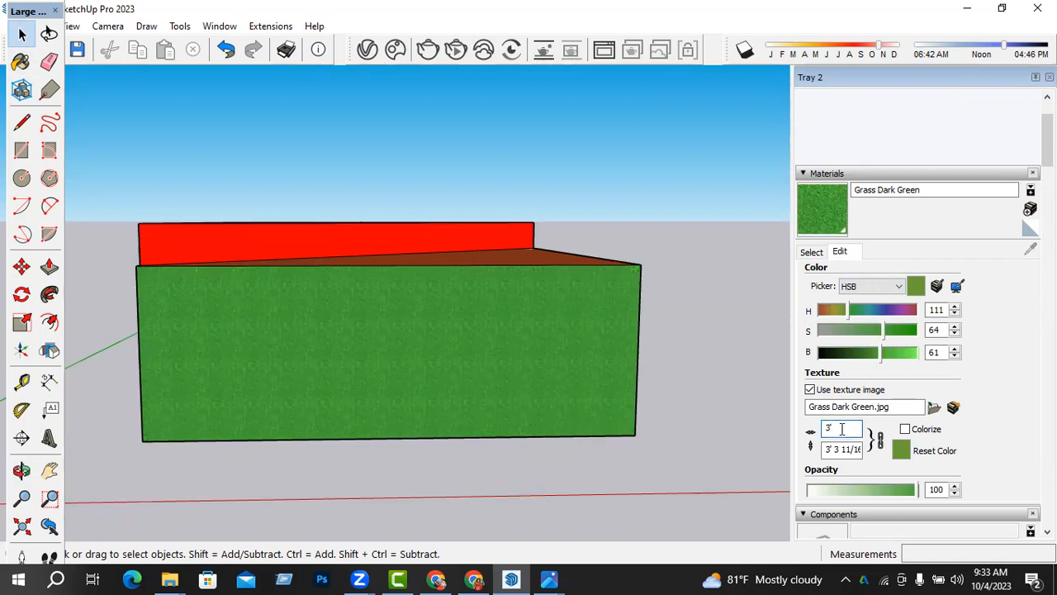
key("BackSpace")
key("BackSpace")
type("7")
key("Return")
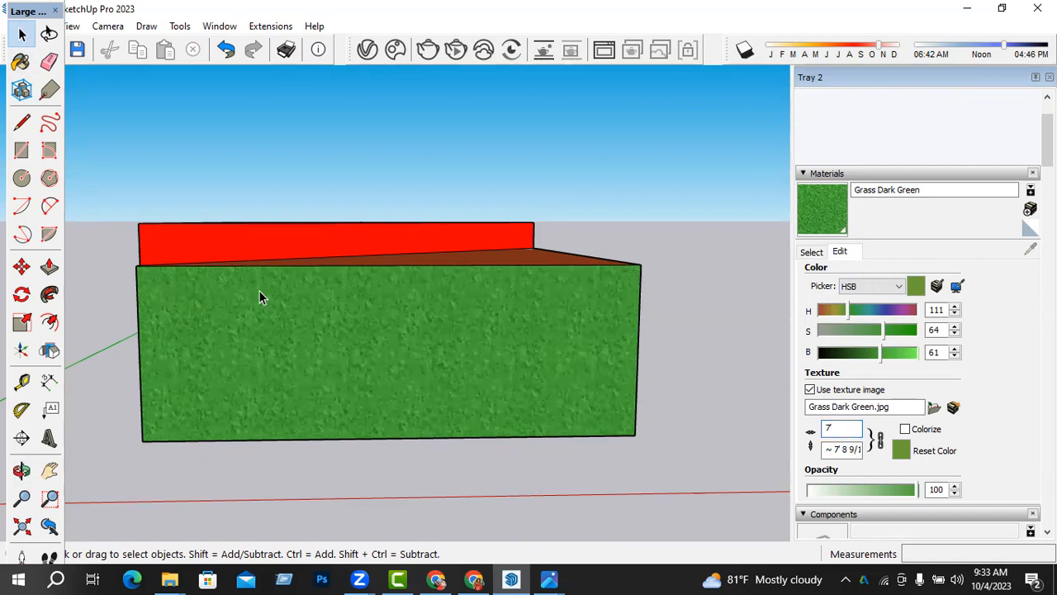
- Darken the Grass Dark Green material to a brightness of 48
middle_click_drag(314, 313, 338, 355)
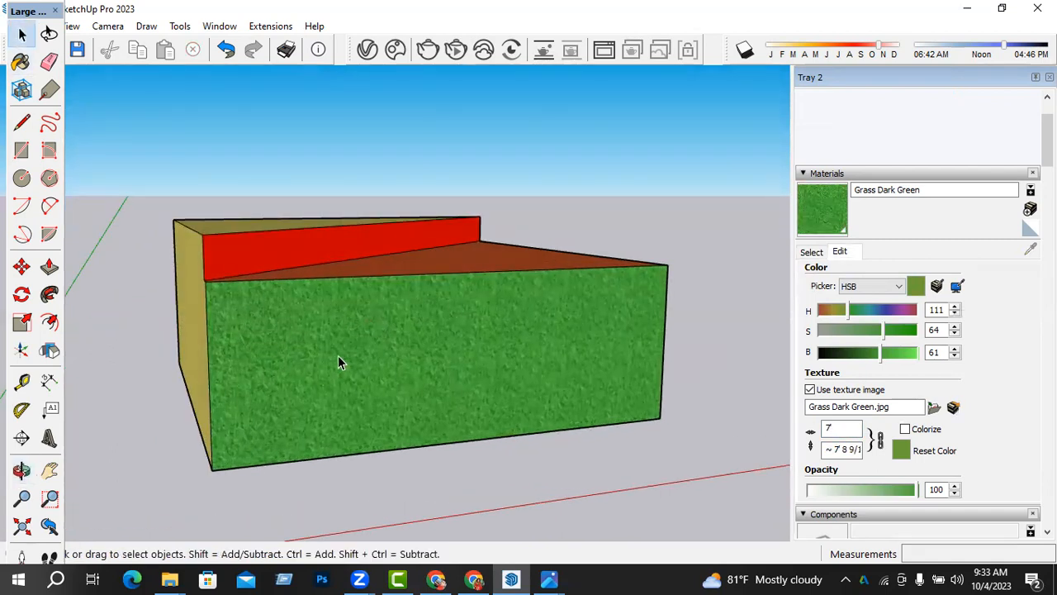
mouse_move(862, 355)
left_mouse_down()
mouse_move(883, 354)
mouse_move(864, 353)
left_mouse_up()
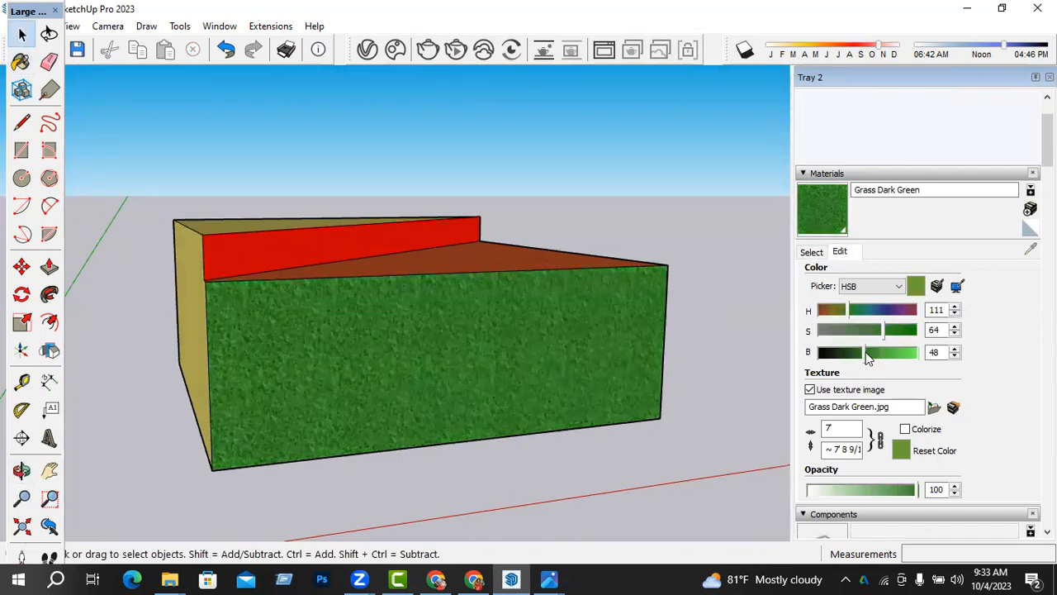
- Inspect the grass-covered front face from several angles and view the image files available for replacing its texture
middle_click_drag(458, 381, 686, 385)
middle_click_drag(498, 285, 520, 363)
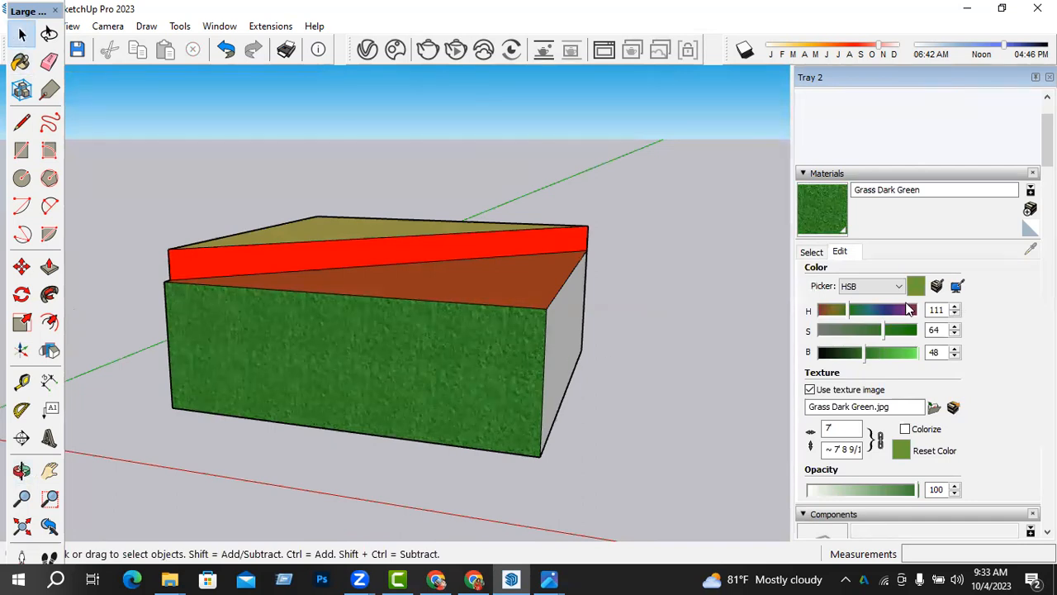
middle_click_drag(678, 363, 397, 360)
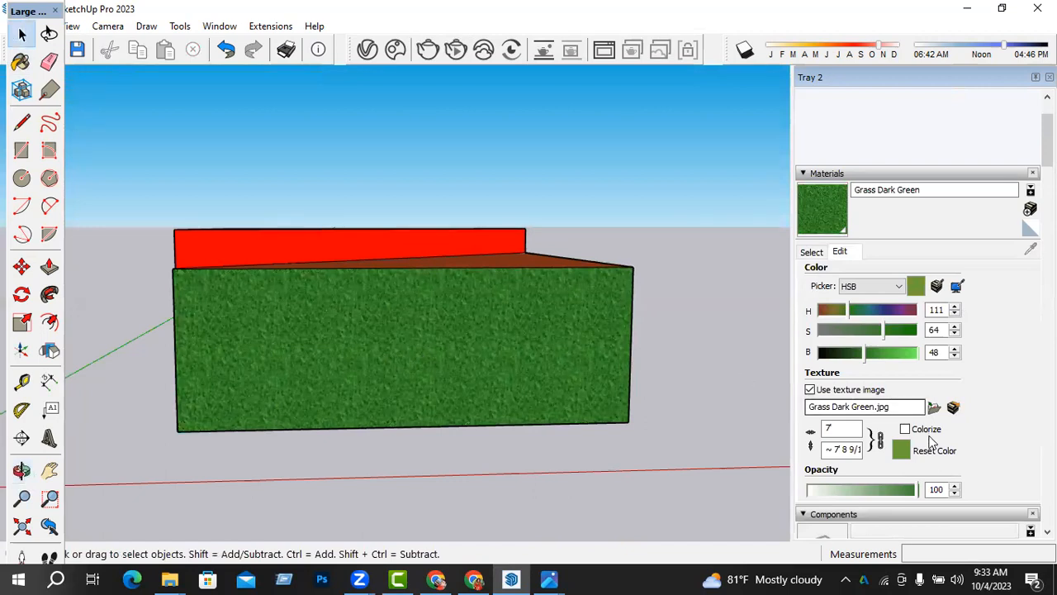
left_click(934, 407)
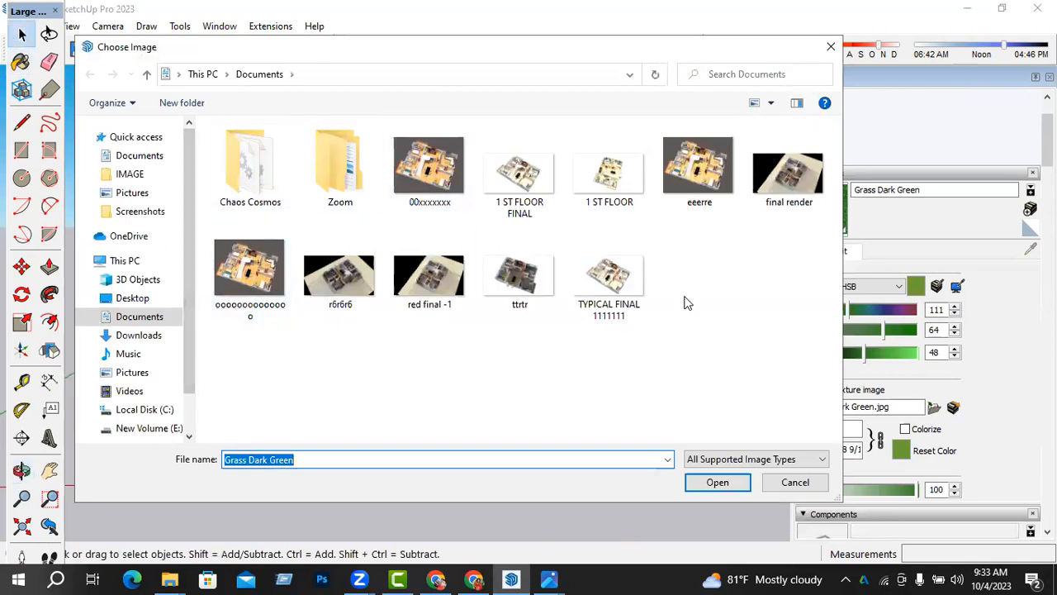
left_click(831, 46)
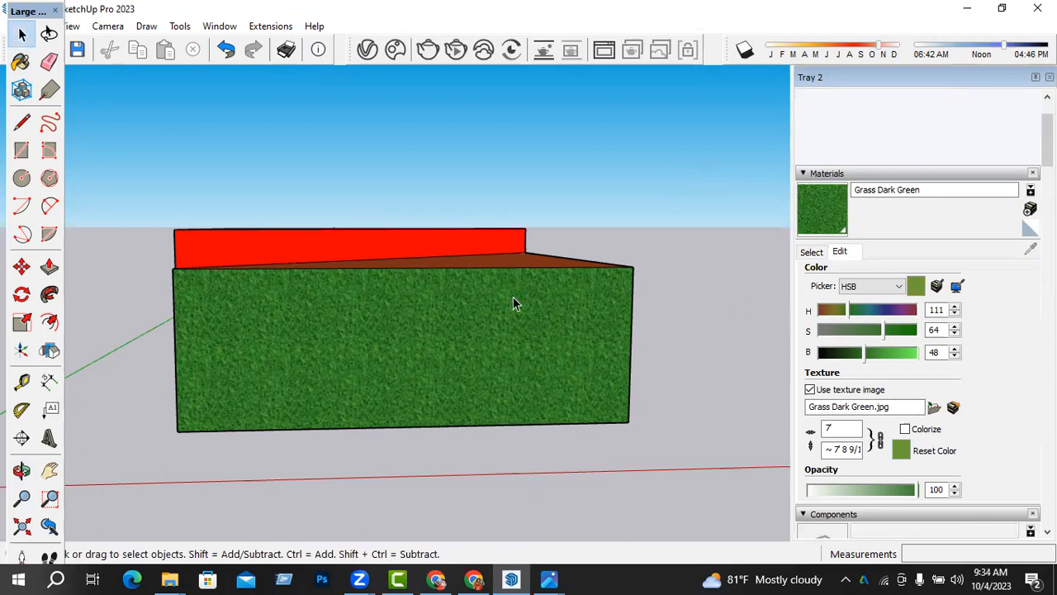
scroll(455, 359, "up", 1)
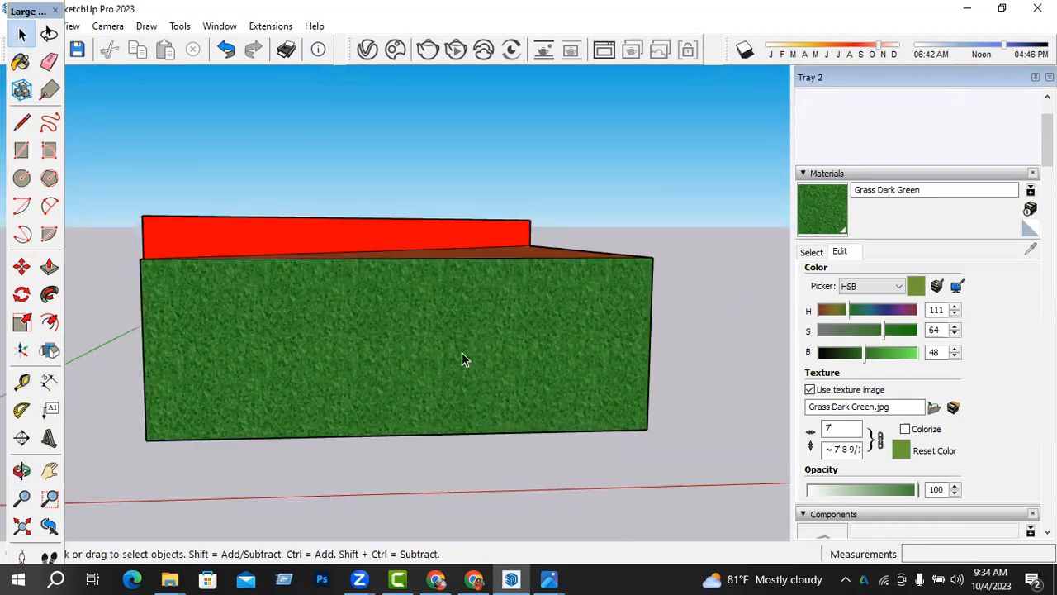
mouse_move(457, 351)
middle_mouse_down()
mouse_move(538, 303)
mouse_move(465, 341)
middle_mouse_up()
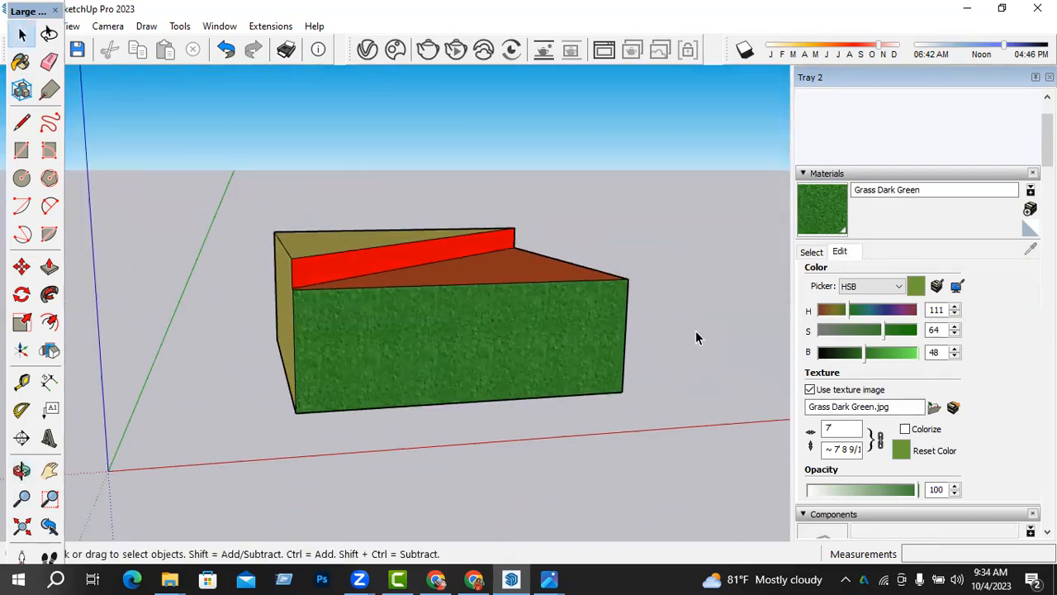
left_click(812, 252)
middle_click_drag(475, 355, 496, 312)
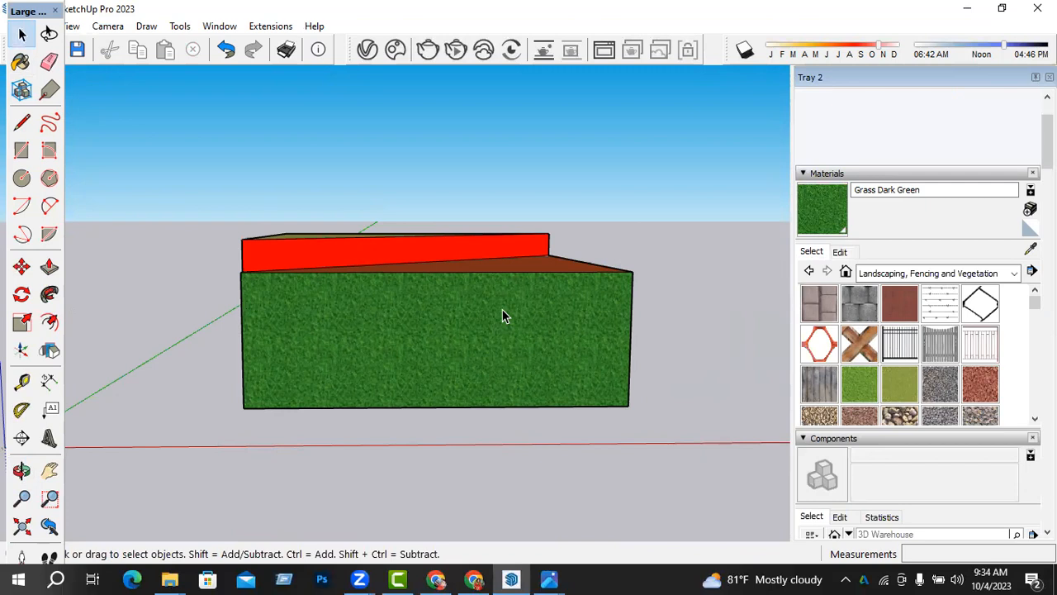
middle_click_drag(470, 348, 474, 343)
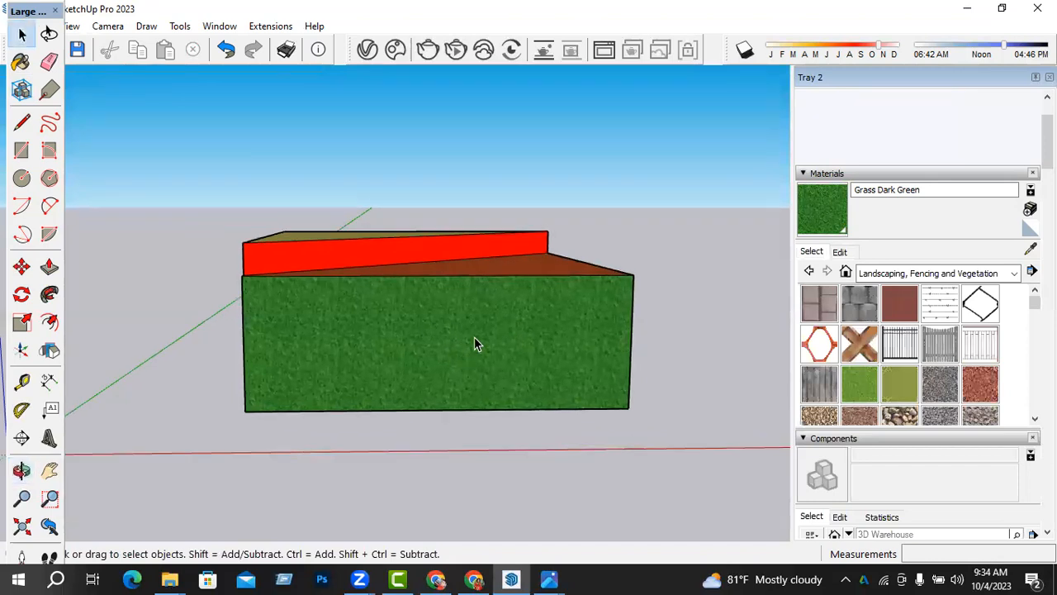
left_click(840, 252)
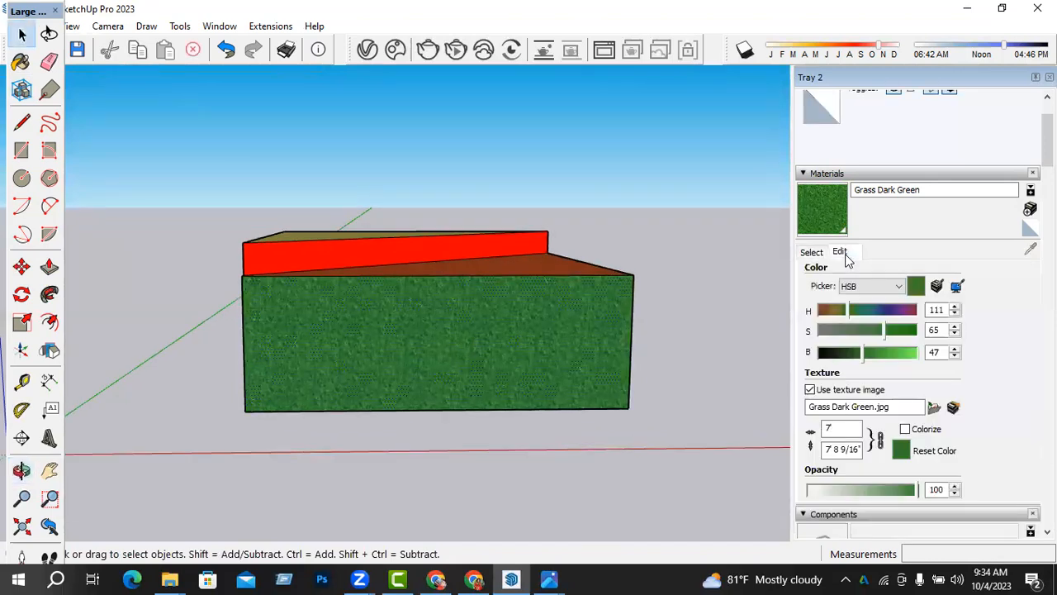
left_click(935, 408)
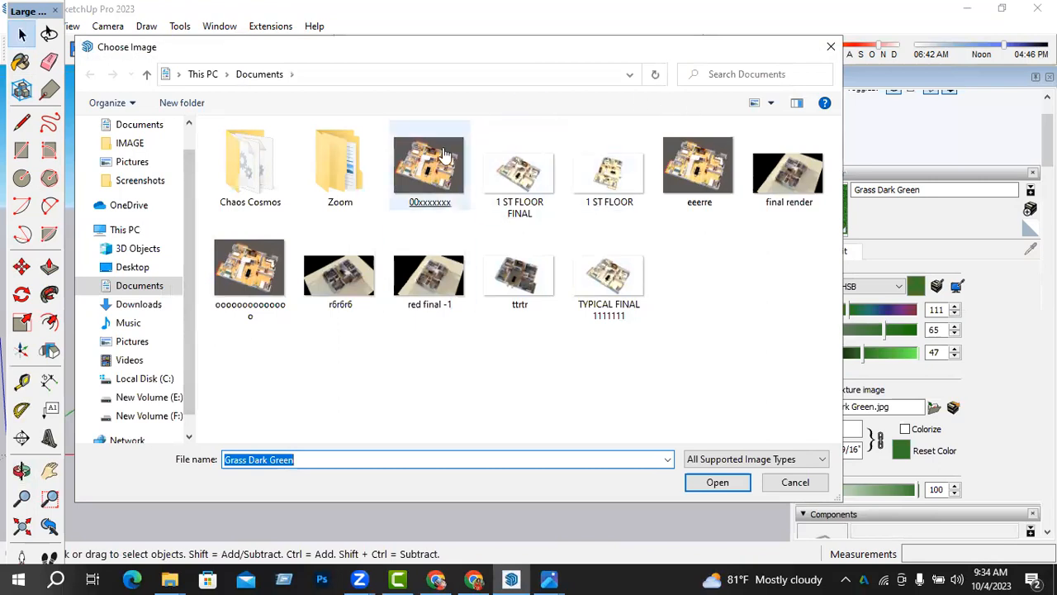
left_click(831, 46)
- Switch to Google Chrome in a maximized window and enter it with an existing user profile
left_click(971, 9)
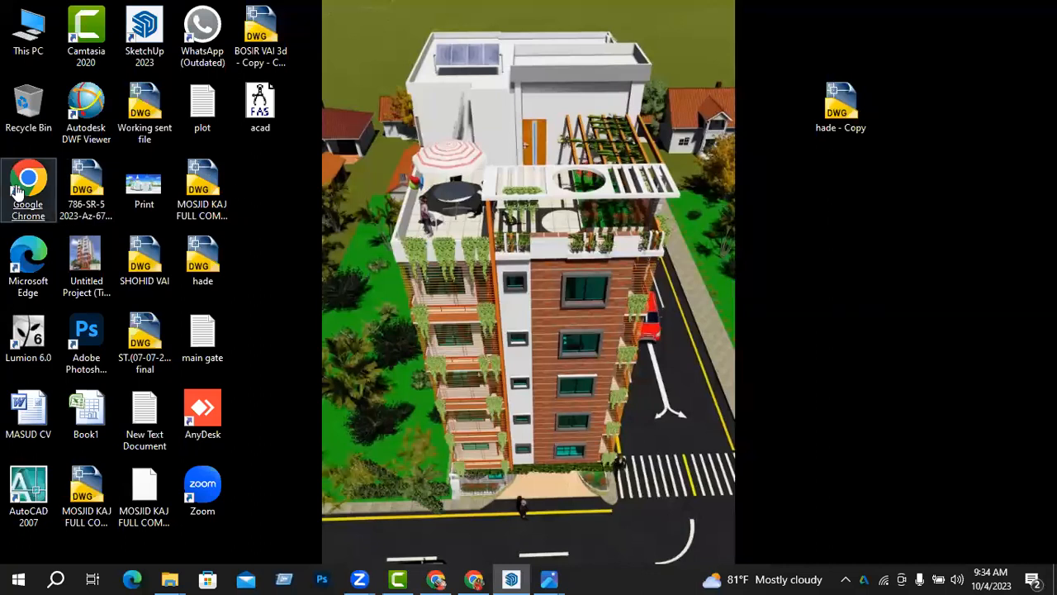
double_click(17, 190)
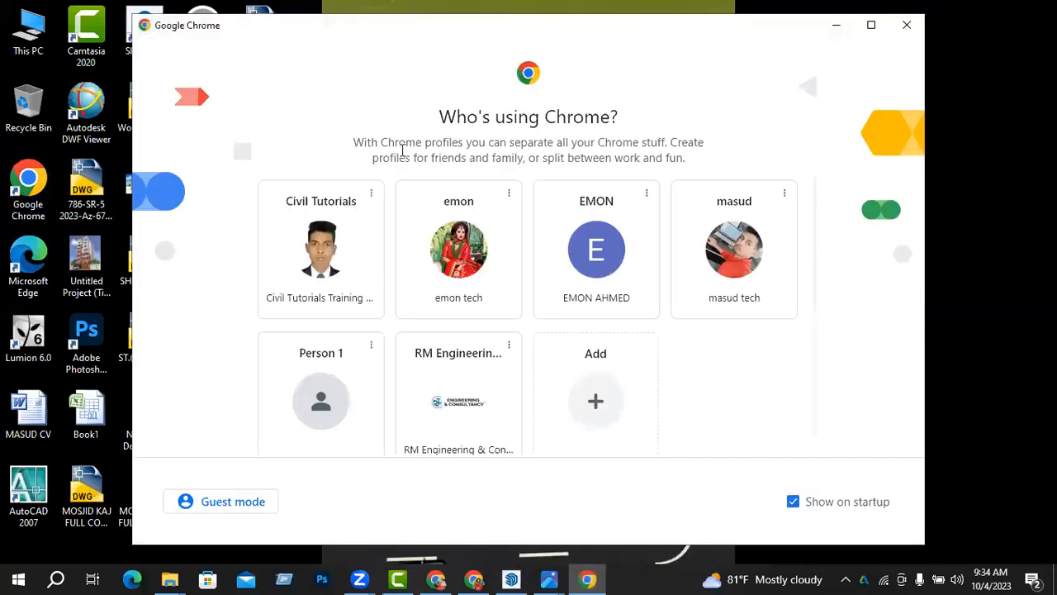
left_click(871, 26)
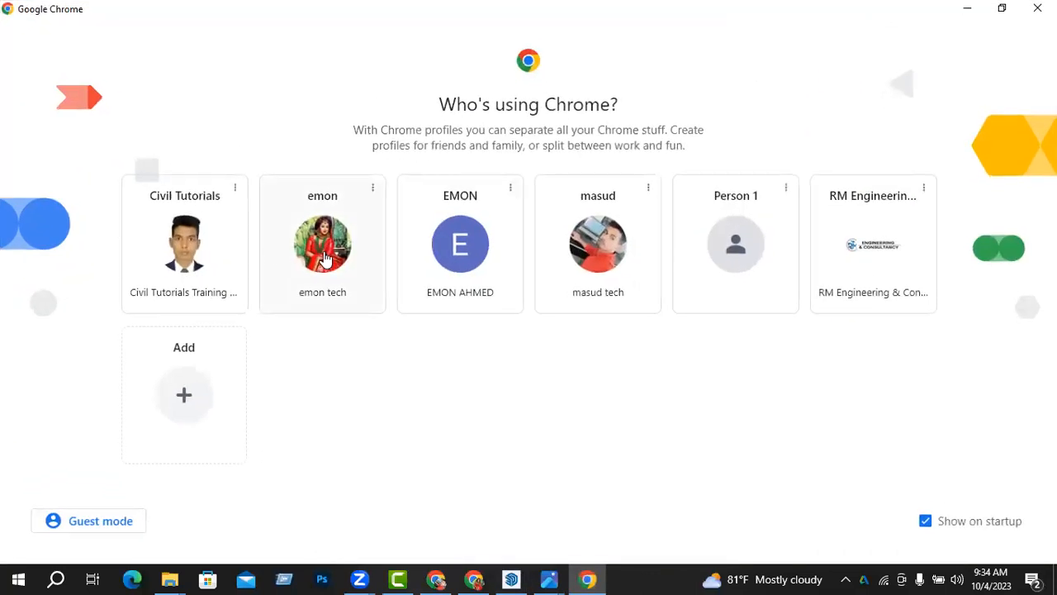
left_click(324, 258)
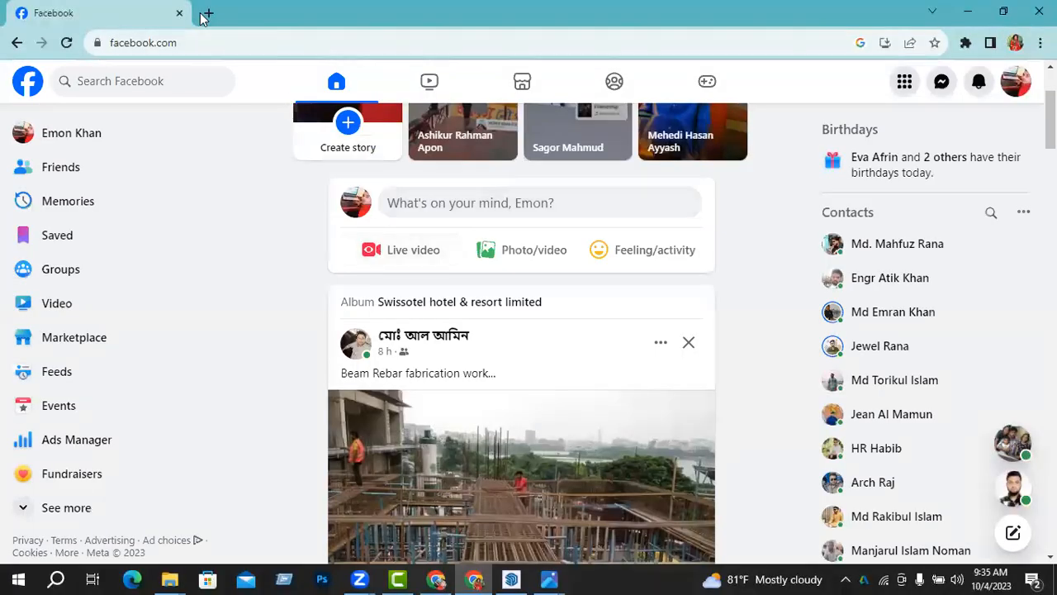
- Search the web for GRASS in a new browser tab
left_click(206, 15)
left_click(197, 45)
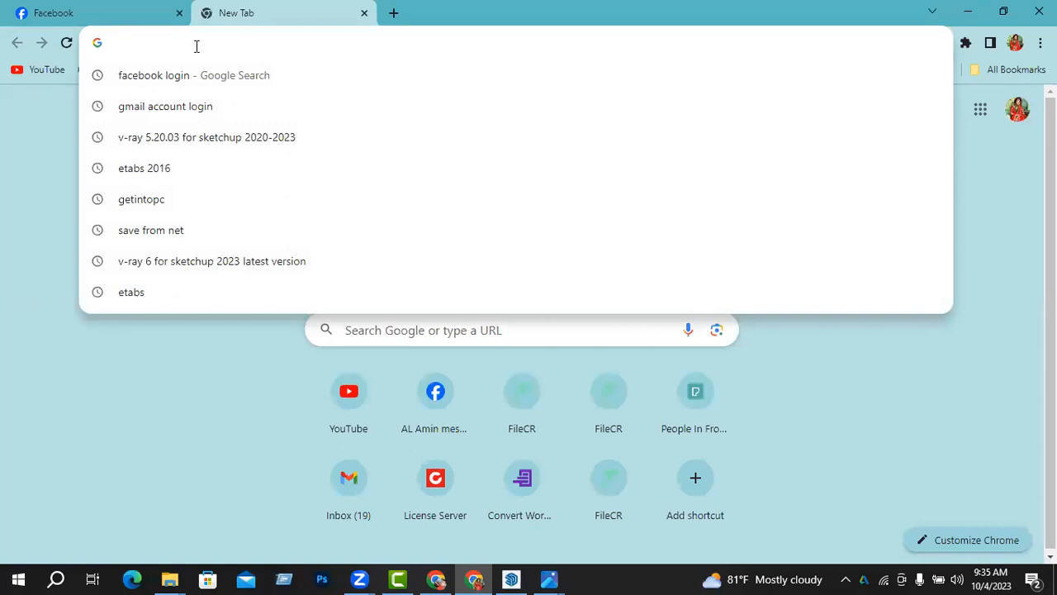
type("GRASS")
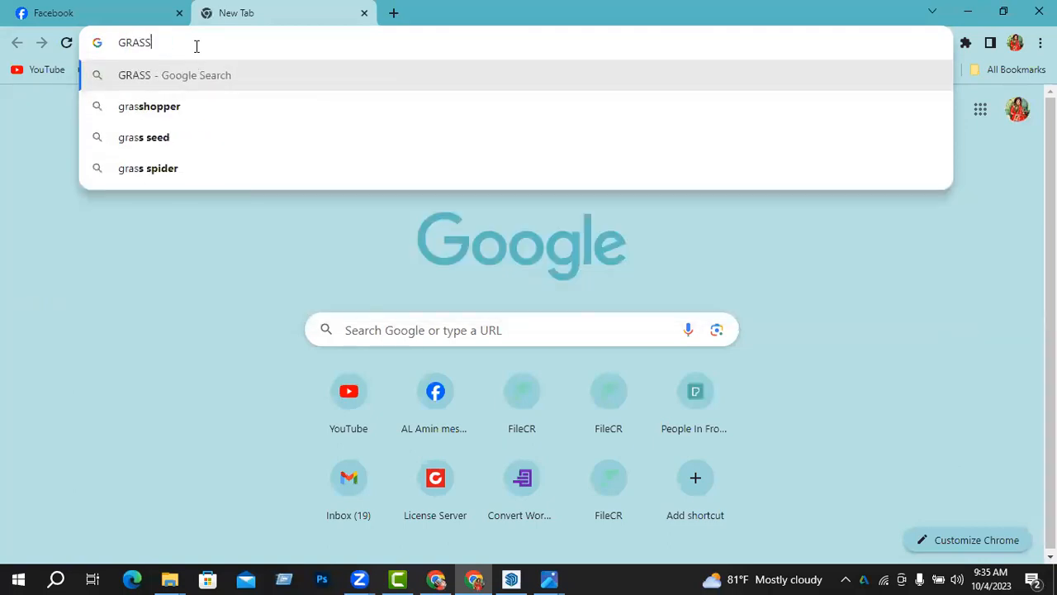
key("Return")
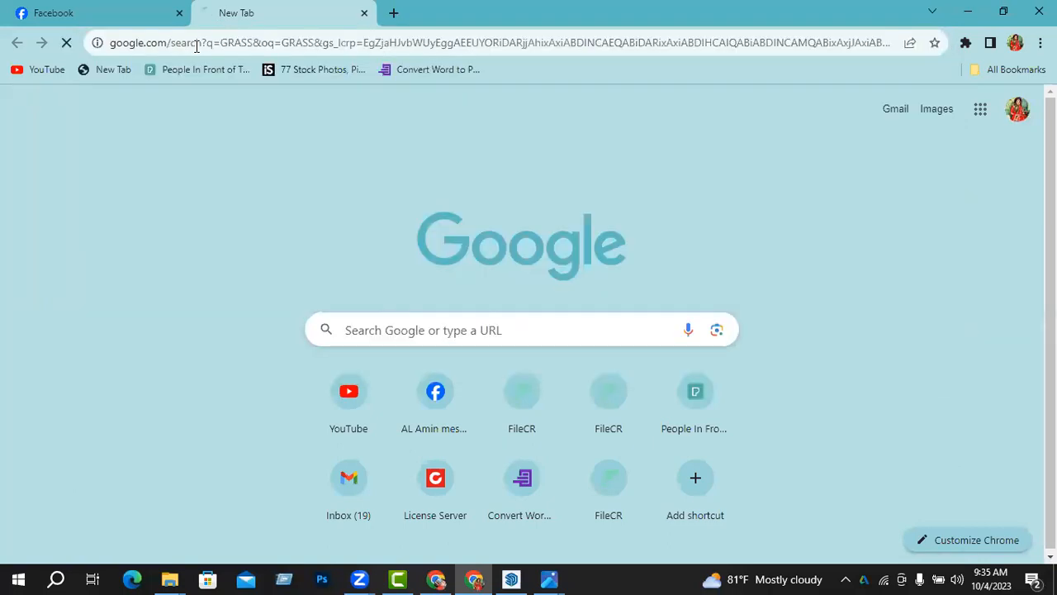
- Look through the search results and preview the first grass picture, from Unsplash
scroll(406, 250, "down", 1)
scroll(405, 250, "down", 5)
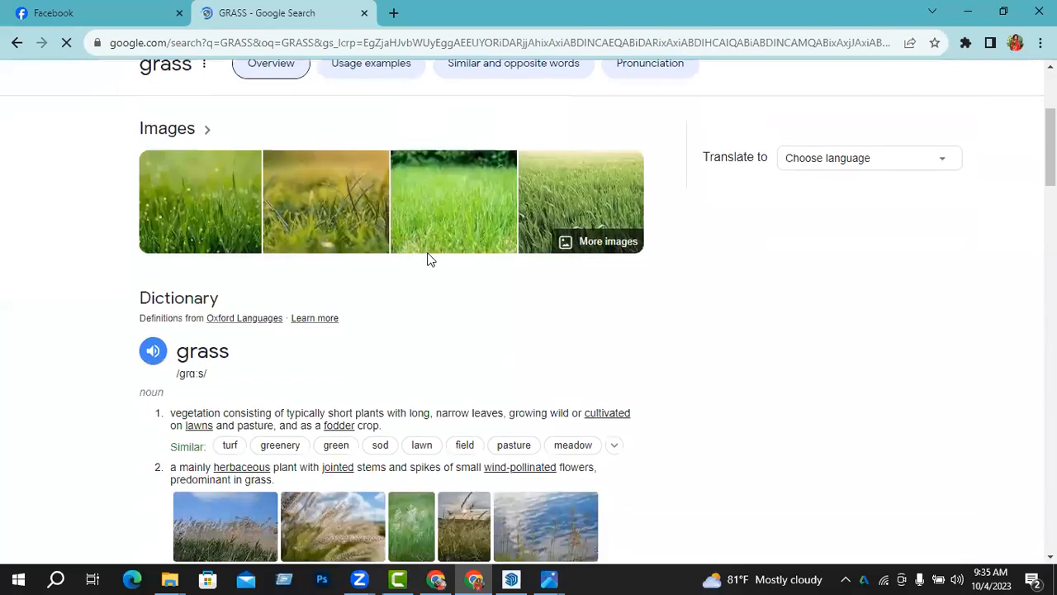
scroll(428, 272, "down", 5)
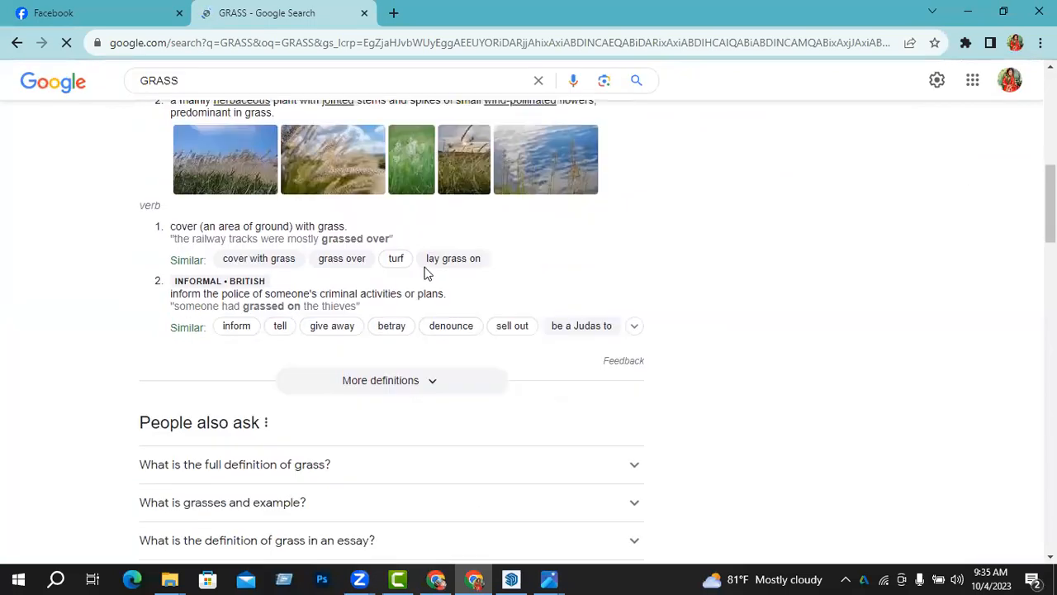
scroll(465, 288, "up", 7)
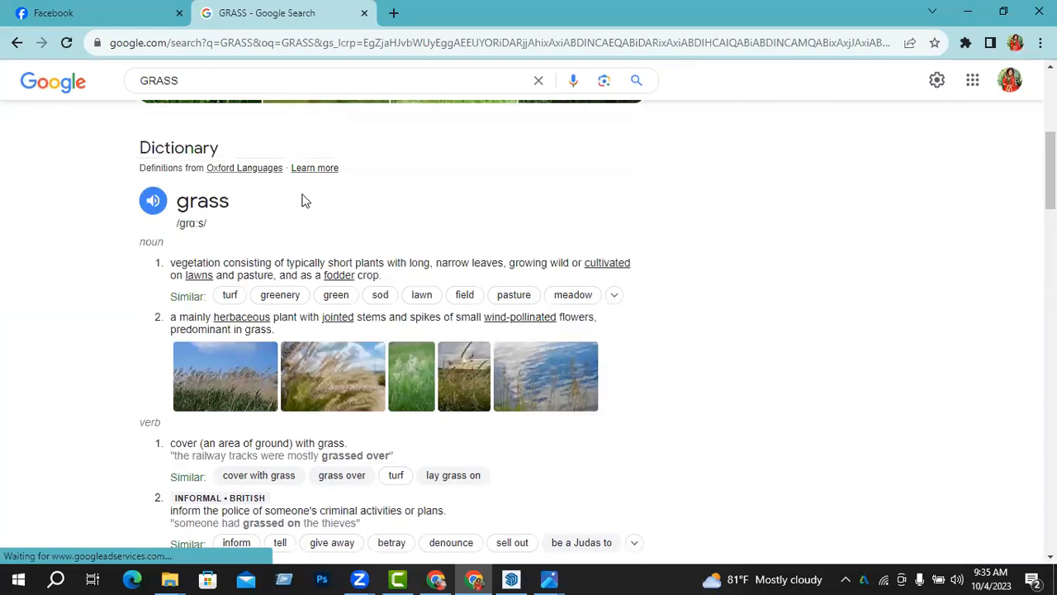
scroll(289, 206, "up", 3)
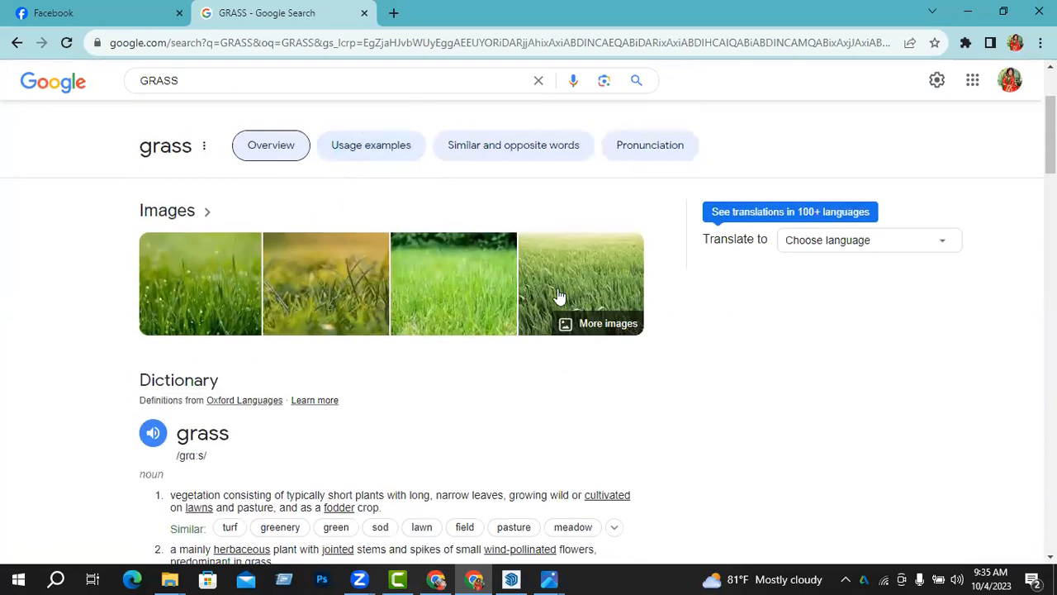
left_click(199, 291)
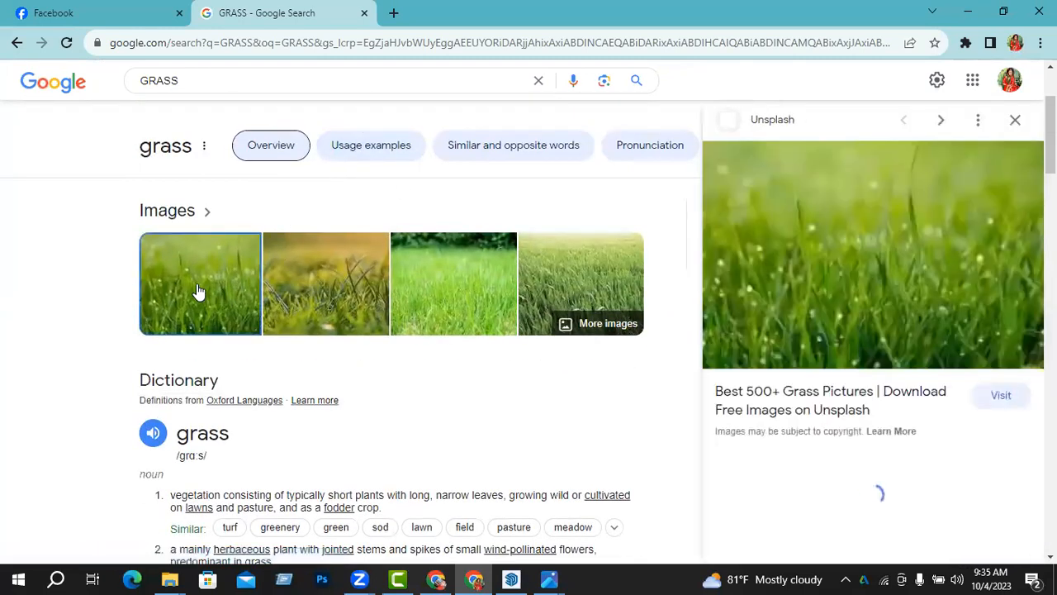
- Browse the similar pictures of the previewed image and open the related image search for texture grass
scroll(768, 343, "down", 3)
scroll(768, 343, "down", 3)
scroll(501, 355, "down", 8)
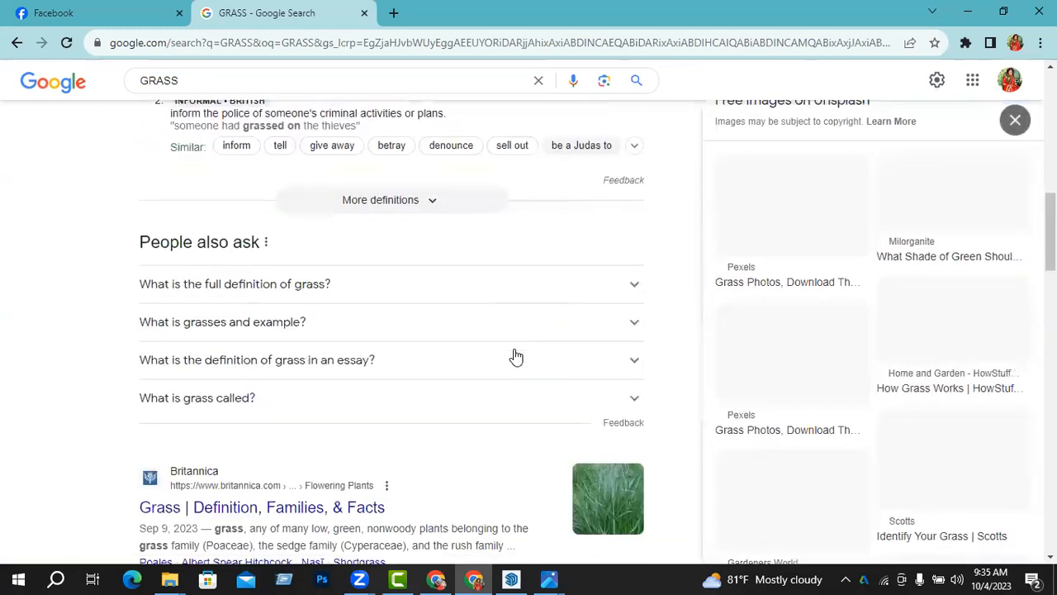
scroll(758, 340, "down", 7)
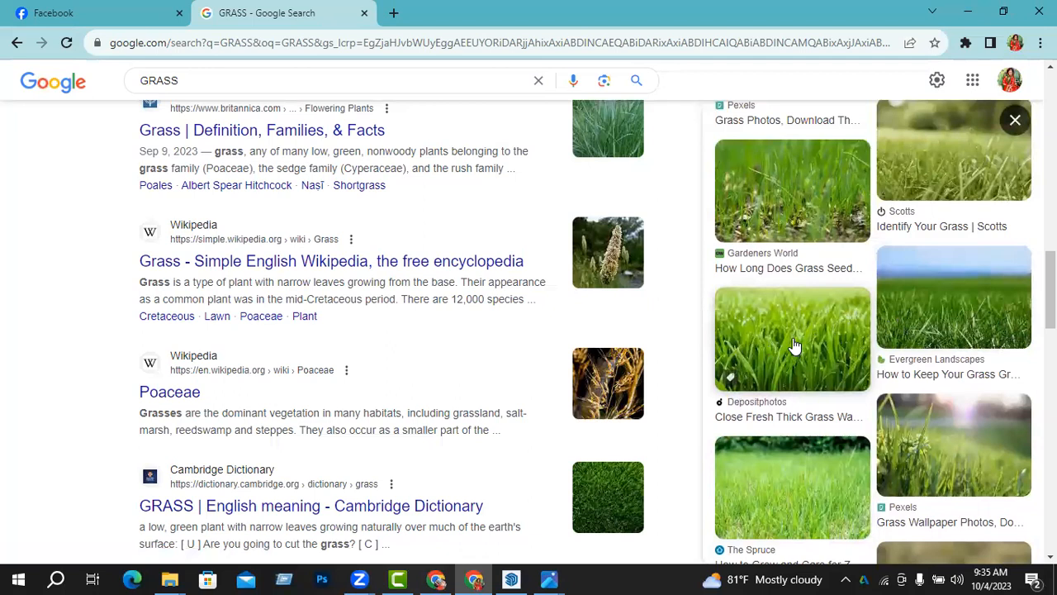
scroll(793, 346, "down", 5)
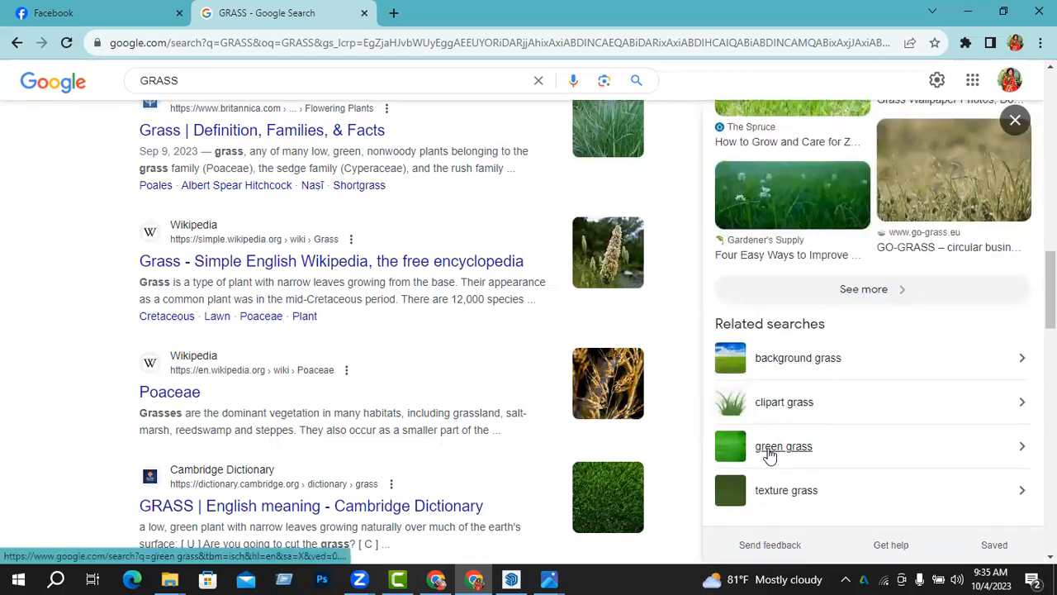
left_click(779, 491)
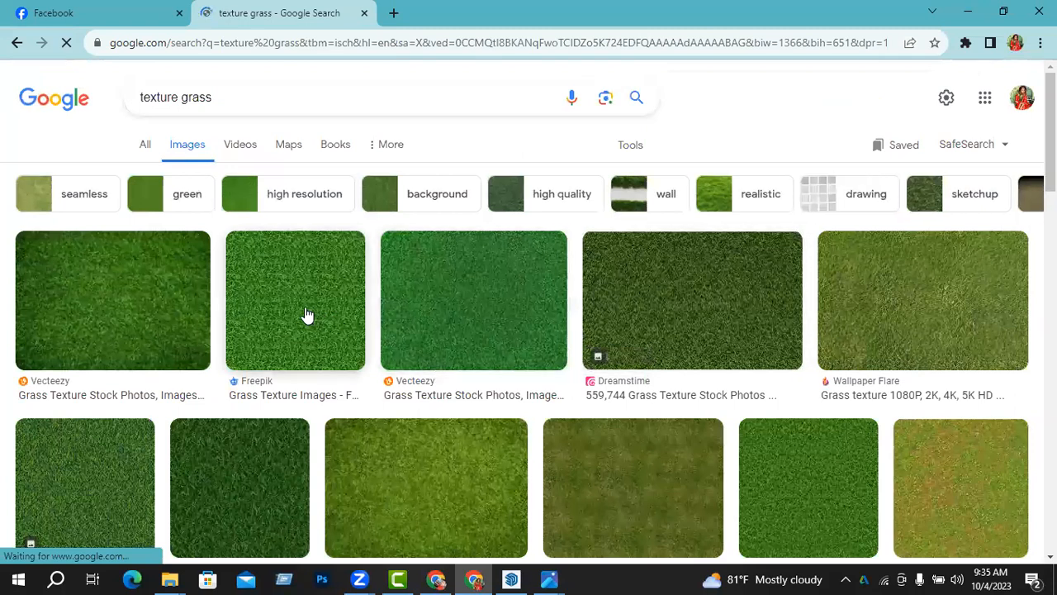
- Preview the Freepik grass texture and open its image in a new tab
left_click(305, 315)
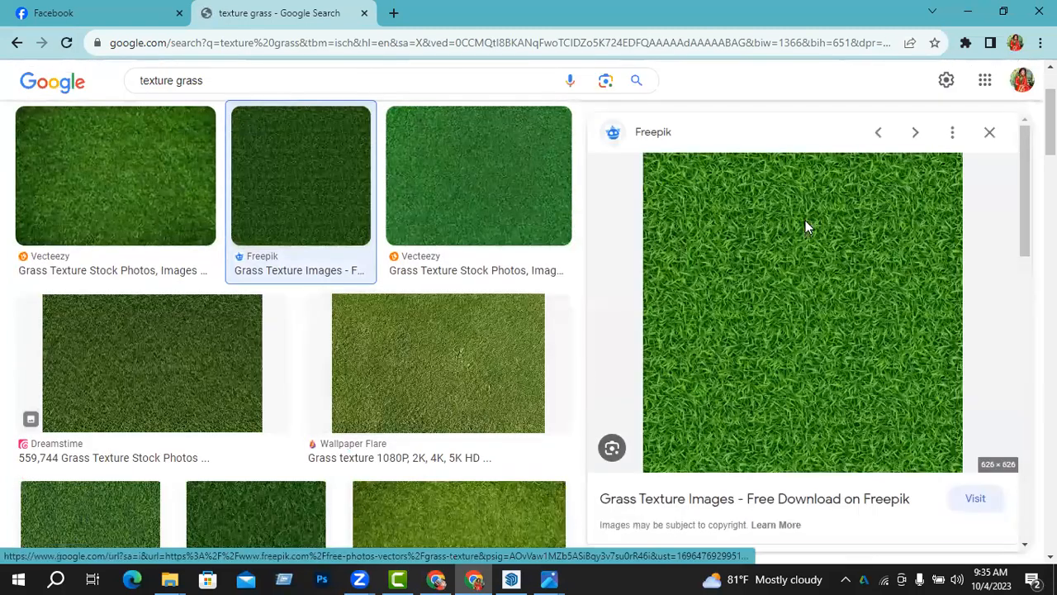
right_click(806, 223)
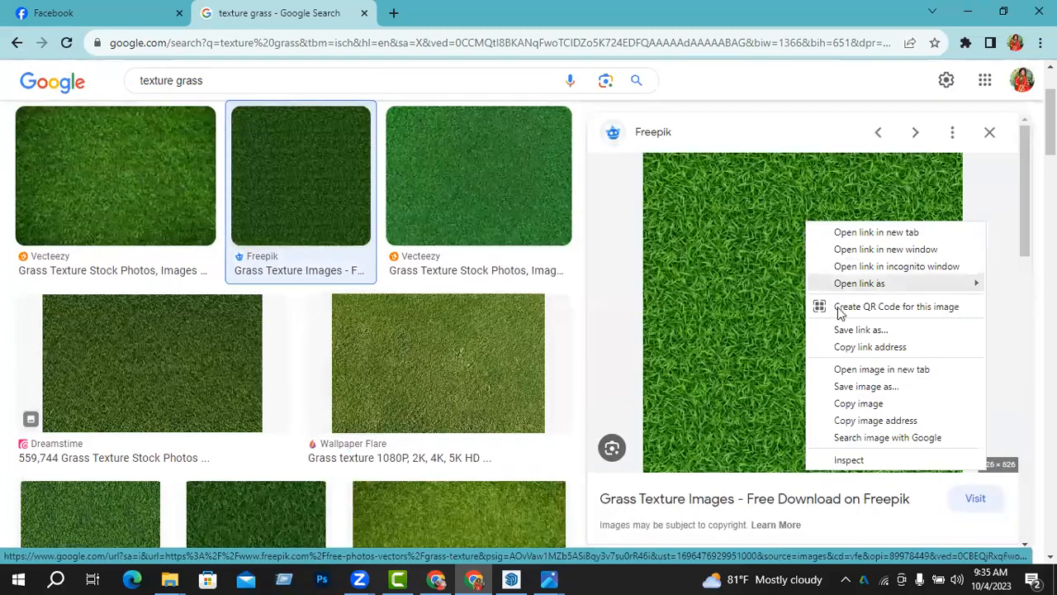
left_click(884, 371)
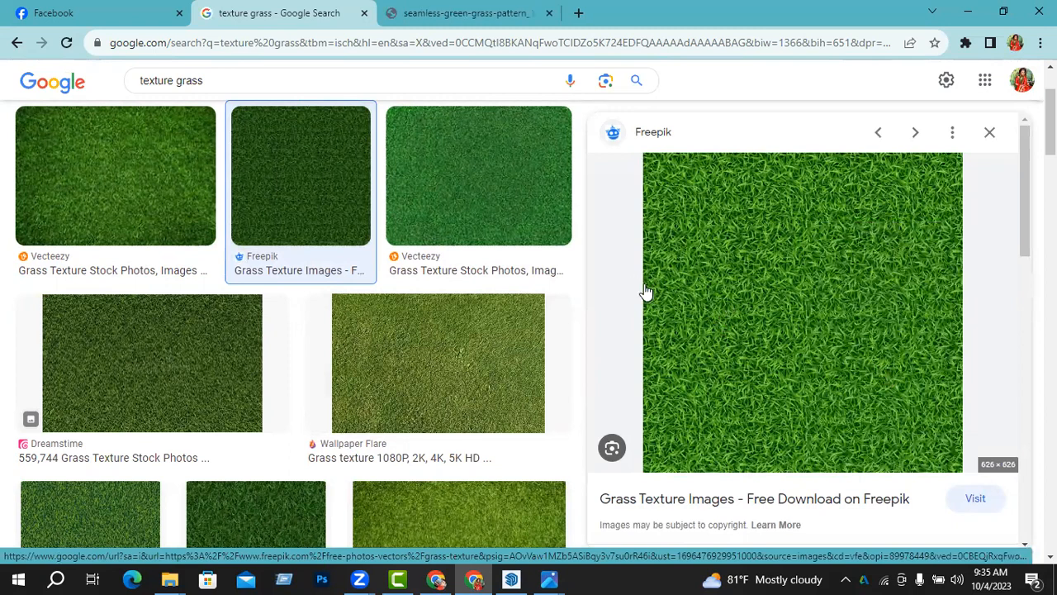
- Save the previewed grass texture image in the Music folder as the AVIF file seamless-green-grass-pattern_1284-52275
right_click(733, 252)
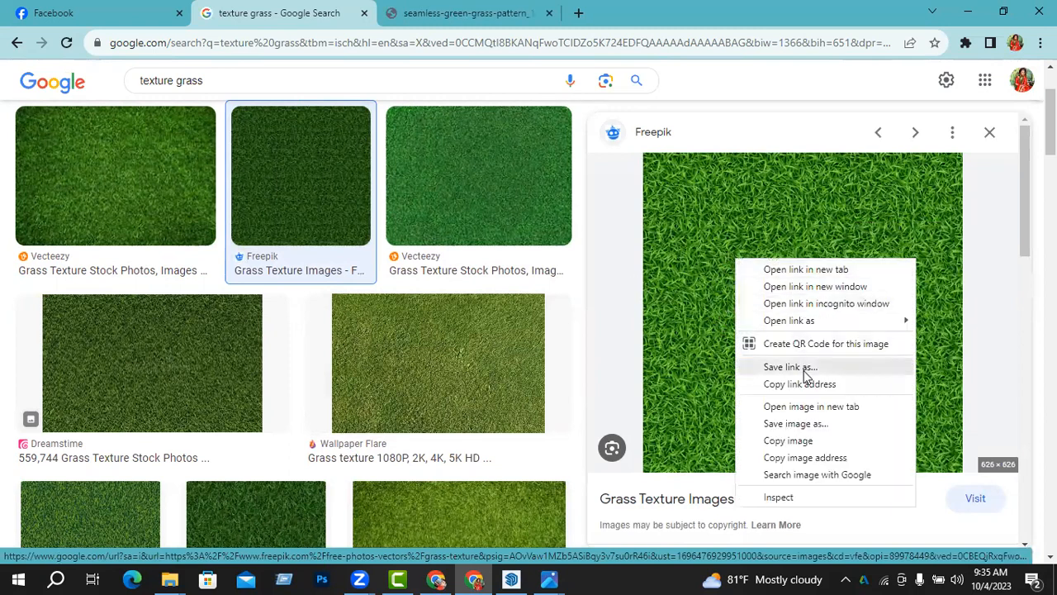
left_click(800, 438)
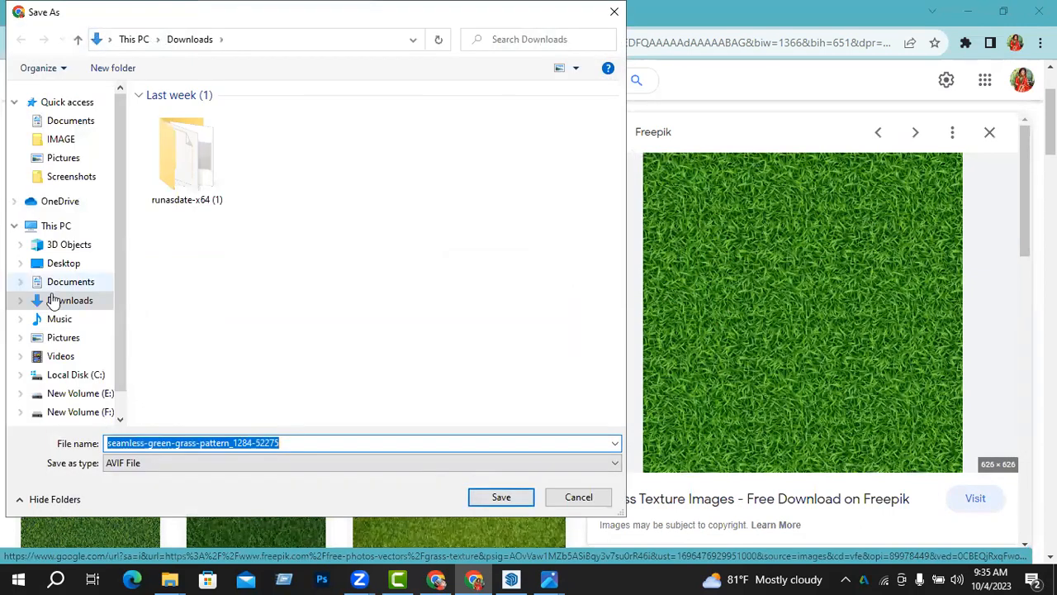
left_click(63, 319)
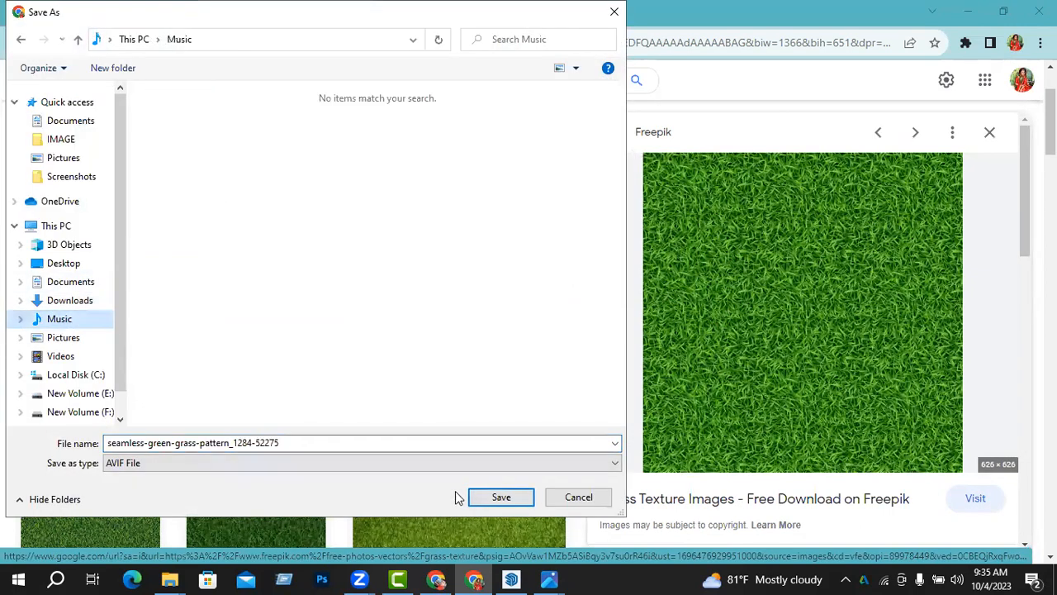
left_click(500, 498)
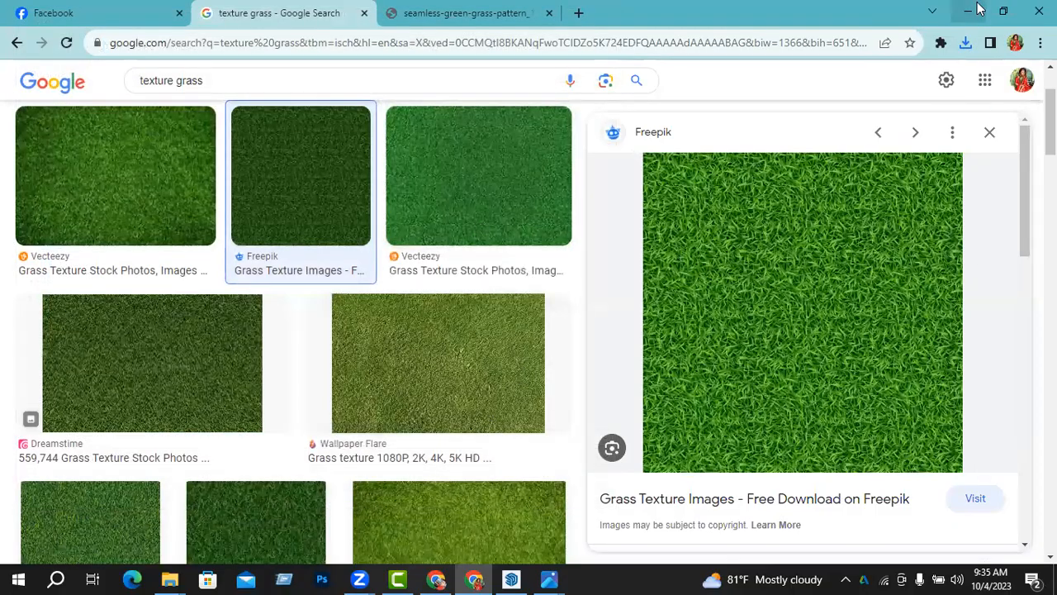
- Switch to File Explorer and select the downloaded grass pattern image in the Music folder
left_click(973, 10)
double_click(6, 33)
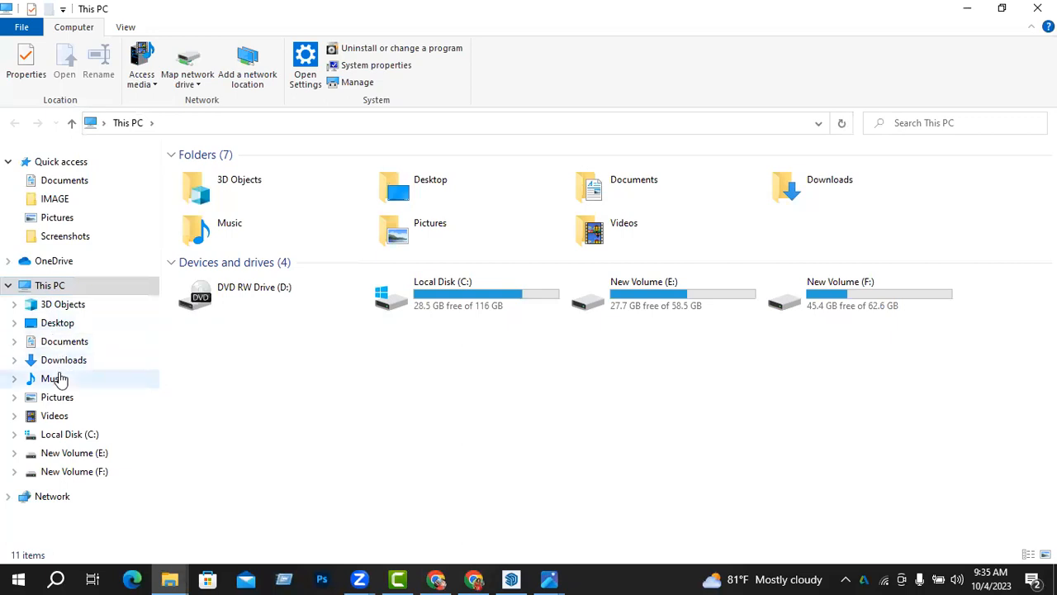
left_click(55, 379)
left_click(218, 208)
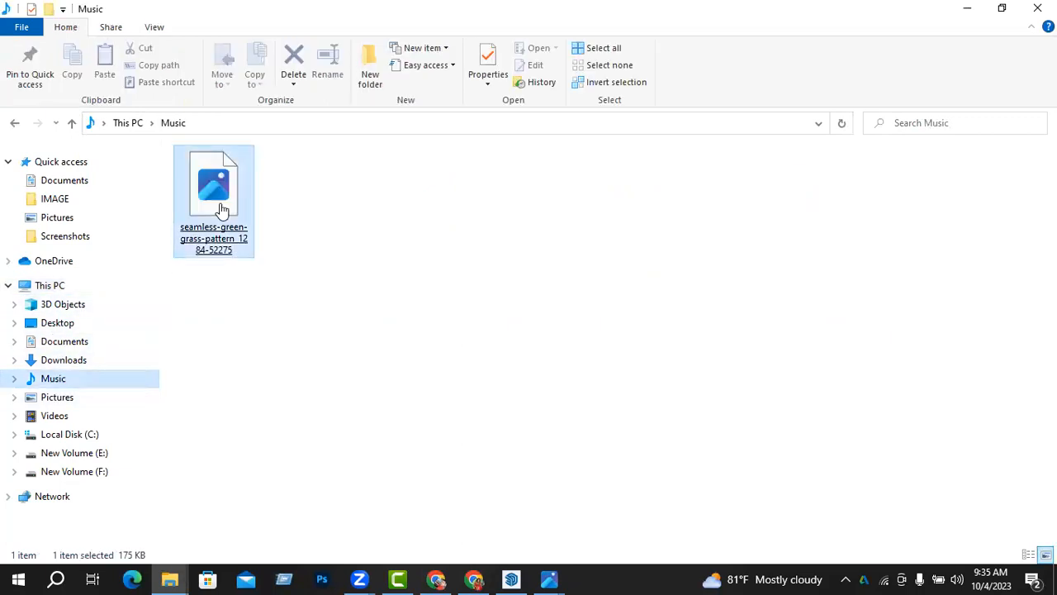
- Open the downloaded seamless green grass pattern image in the photo viewer to check it, and close the viewer
double_click(220, 186)
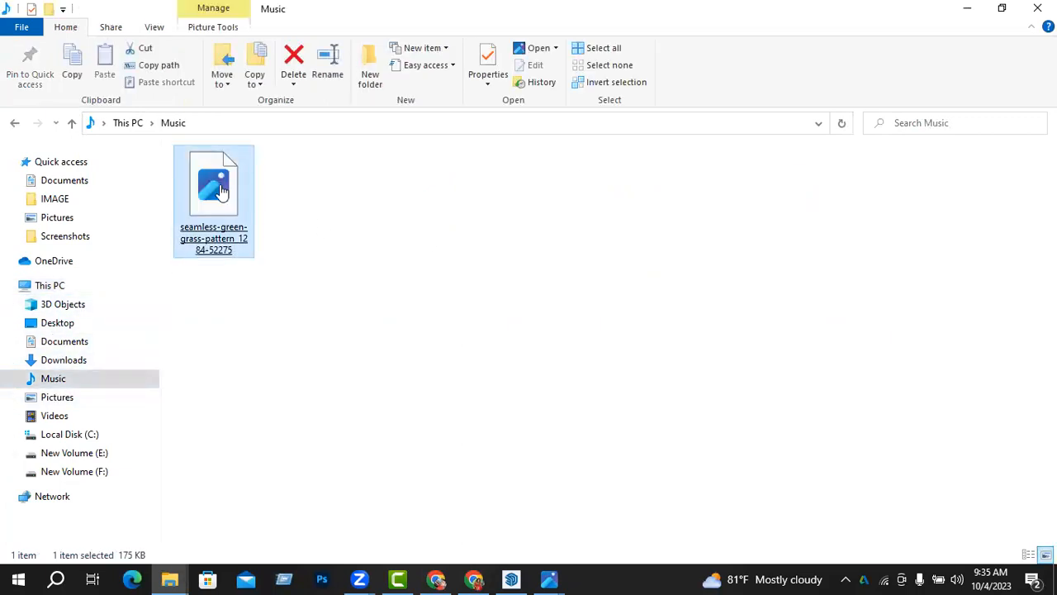
left_click(461, 426)
left_click(557, 473)
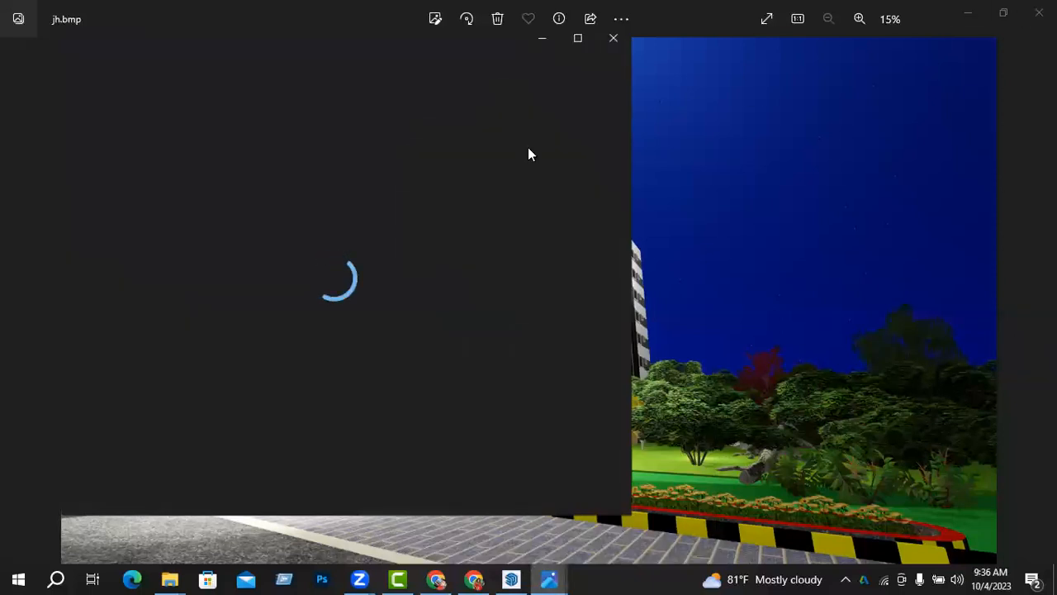
left_click(350, 340)
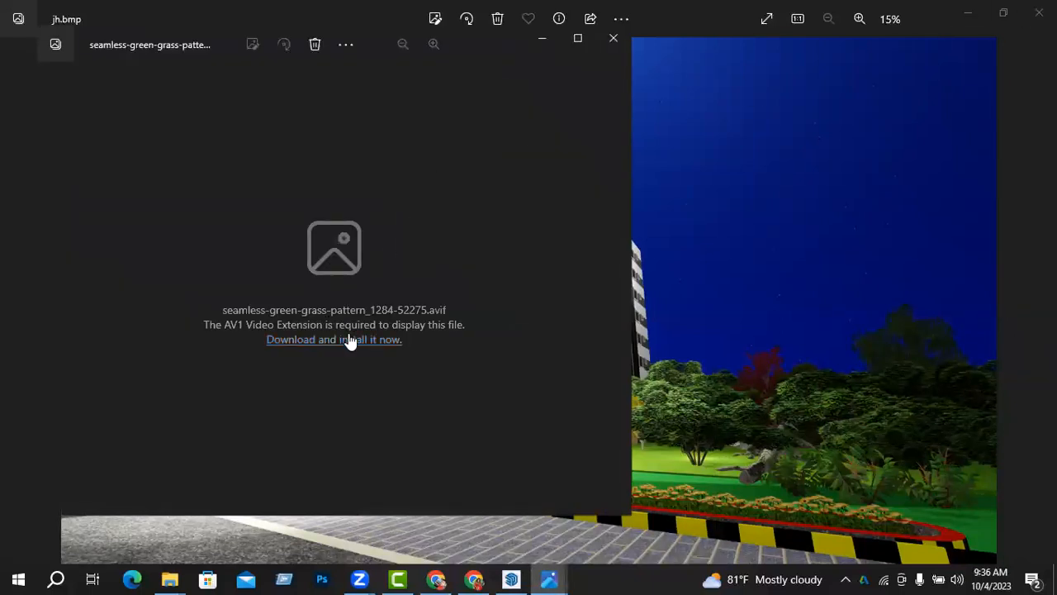
left_click(613, 38)
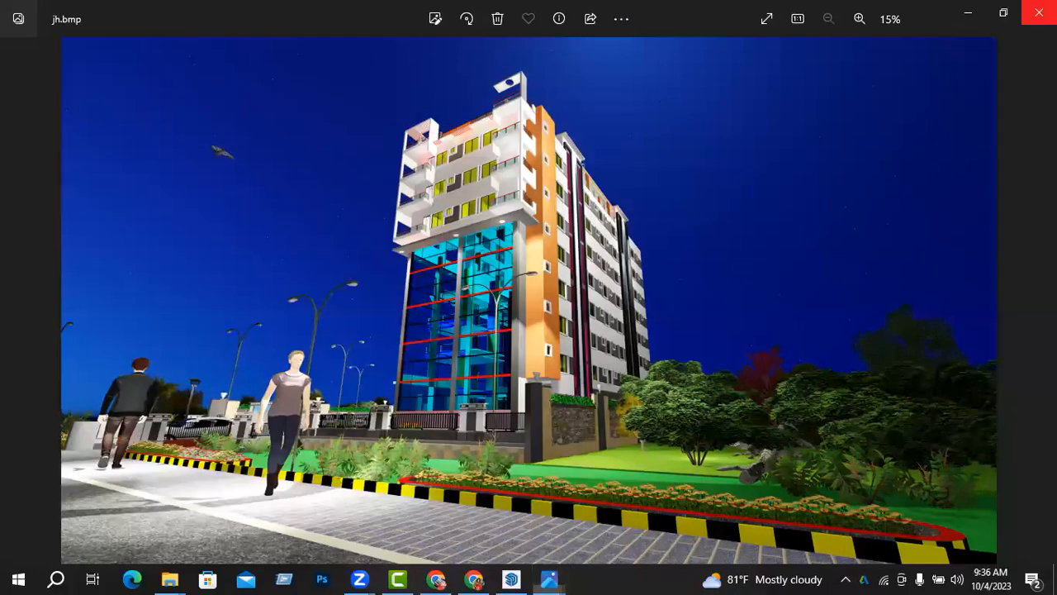
left_click(966, 12)
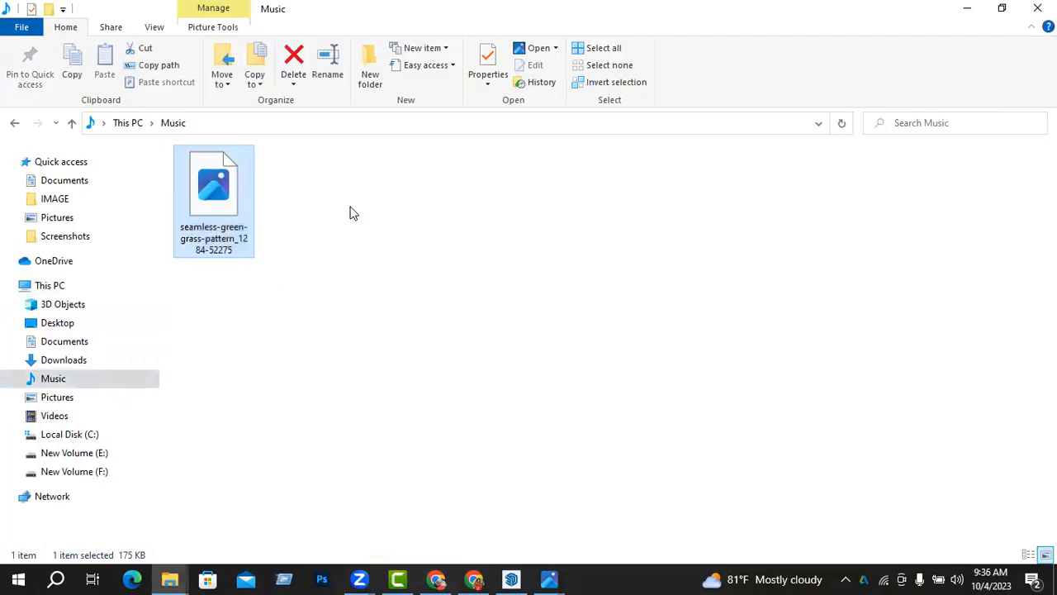
double_click(207, 190)
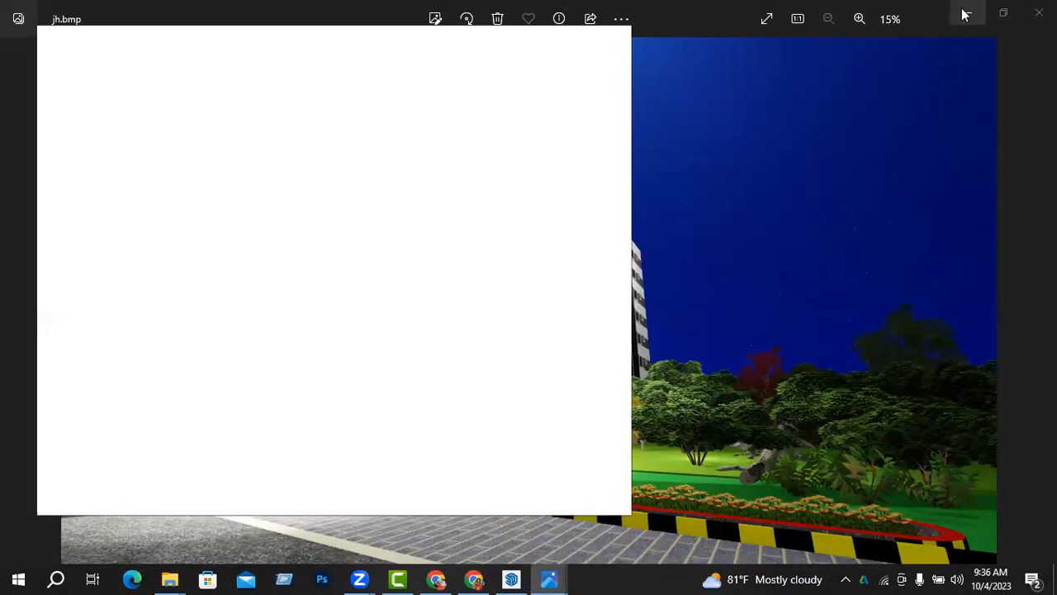
left_click(964, 14)
left_click(613, 38)
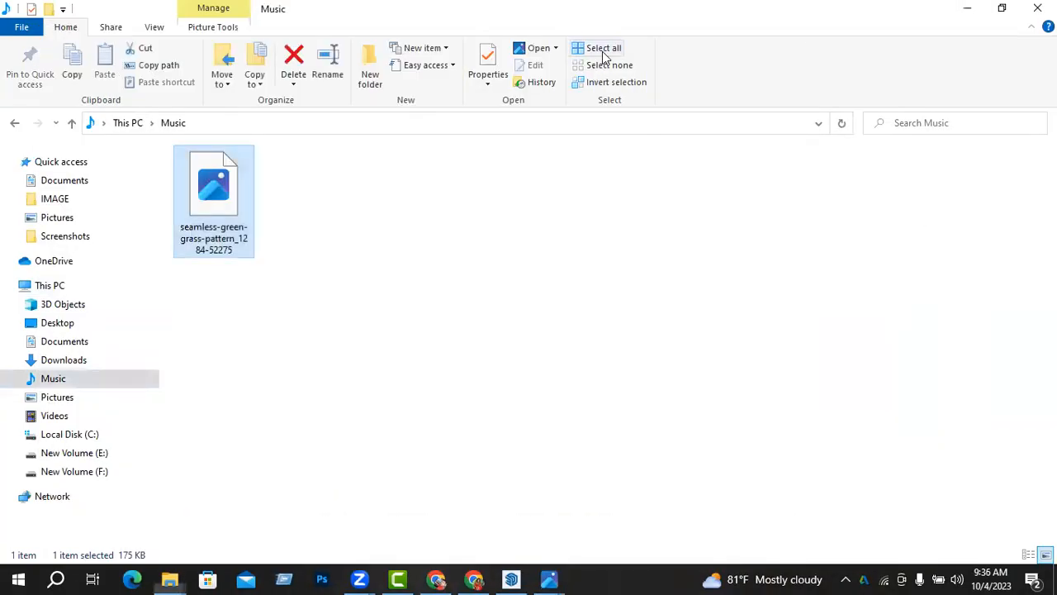
- Switch to SketchUp and try to find the downloaded grass image in the user folders as a replacement texture for Grass Dark Green
left_click(968, 8)
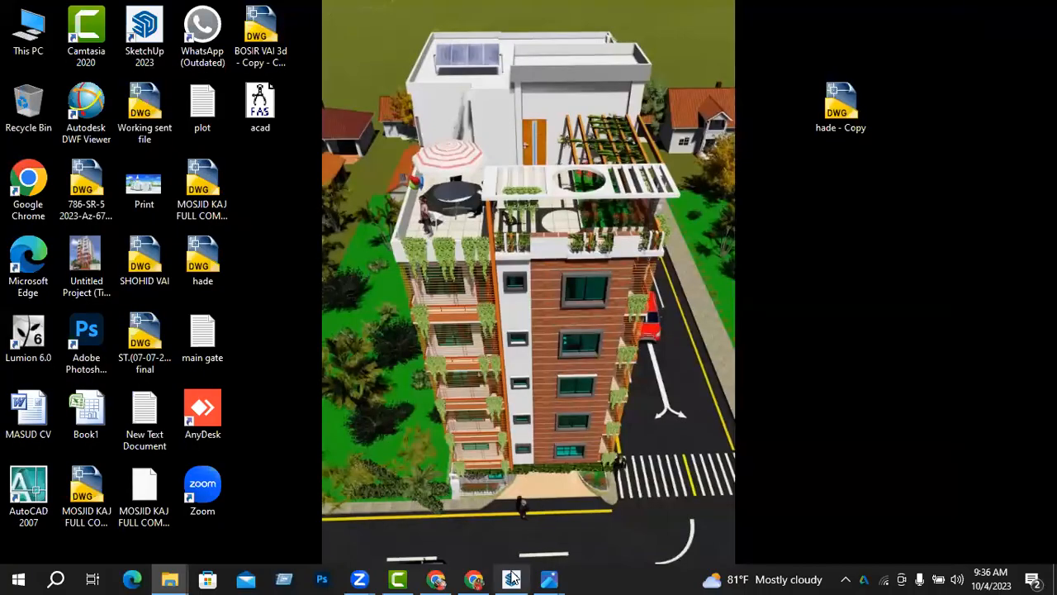
left_click(511, 579)
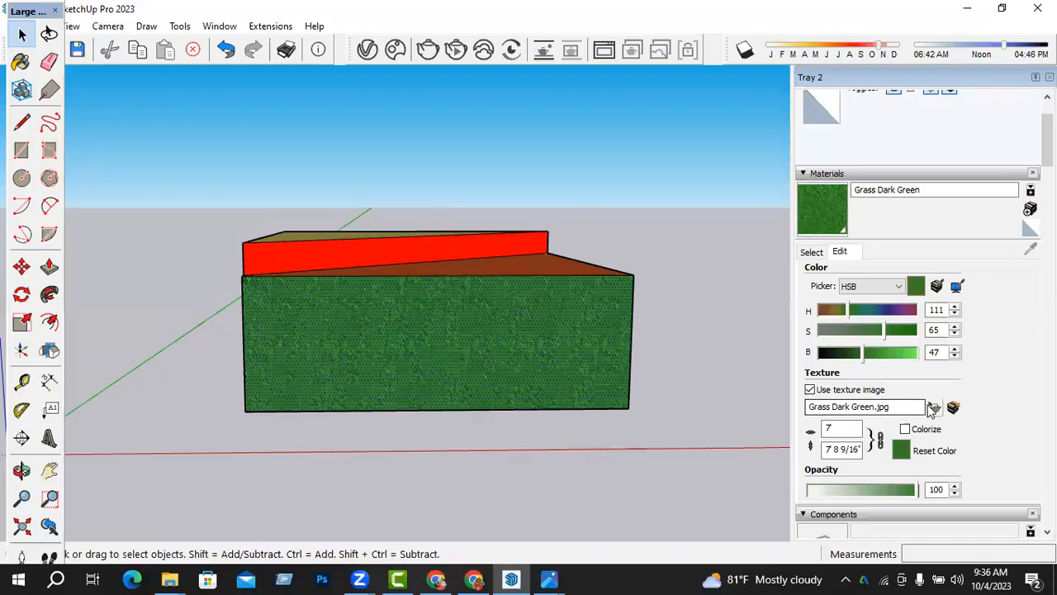
left_click(933, 407)
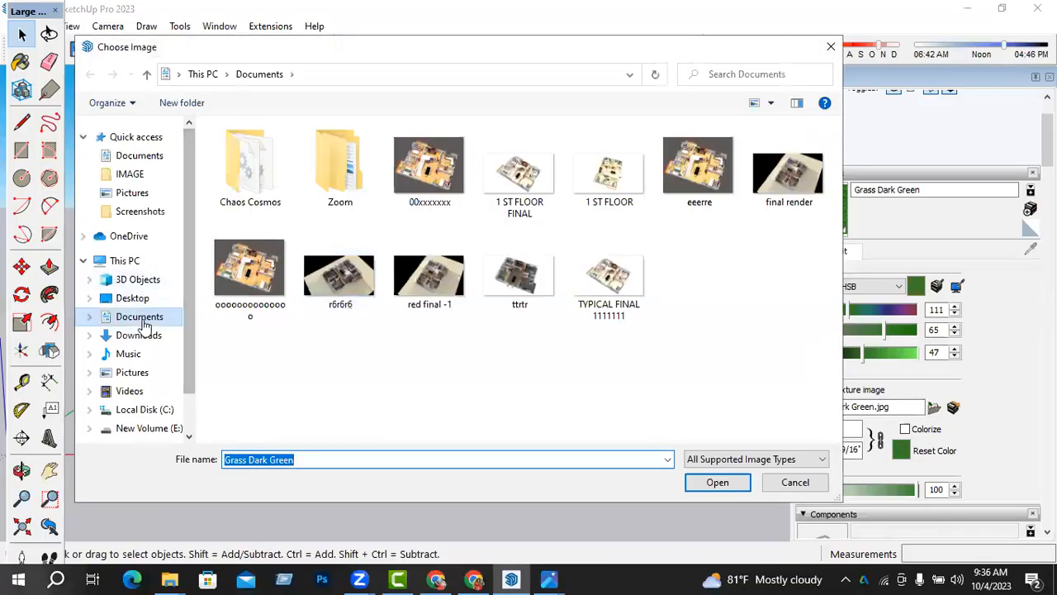
left_click(130, 354)
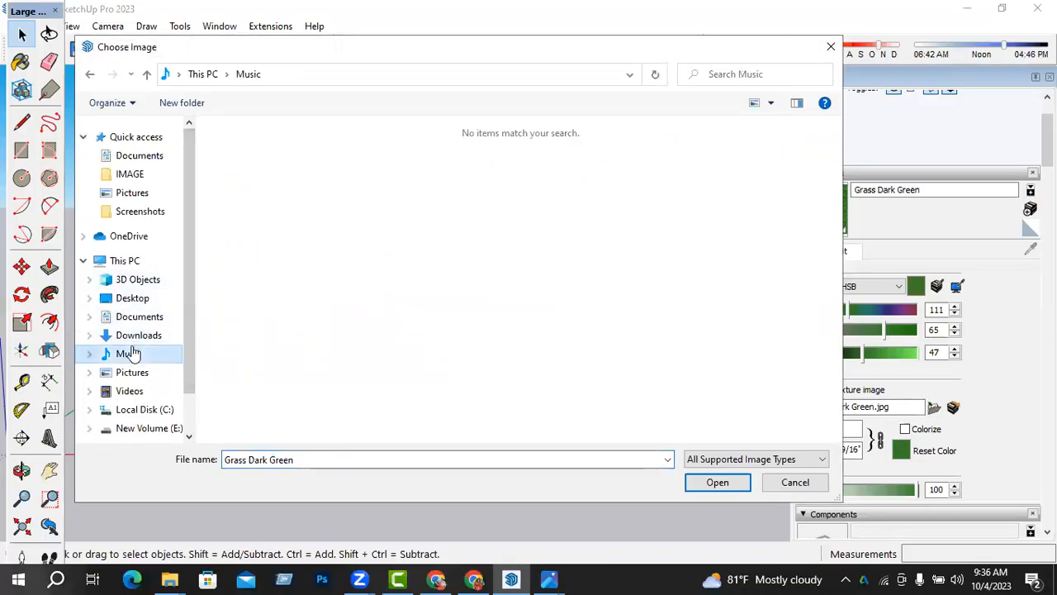
left_click(137, 336)
left_click(134, 373)
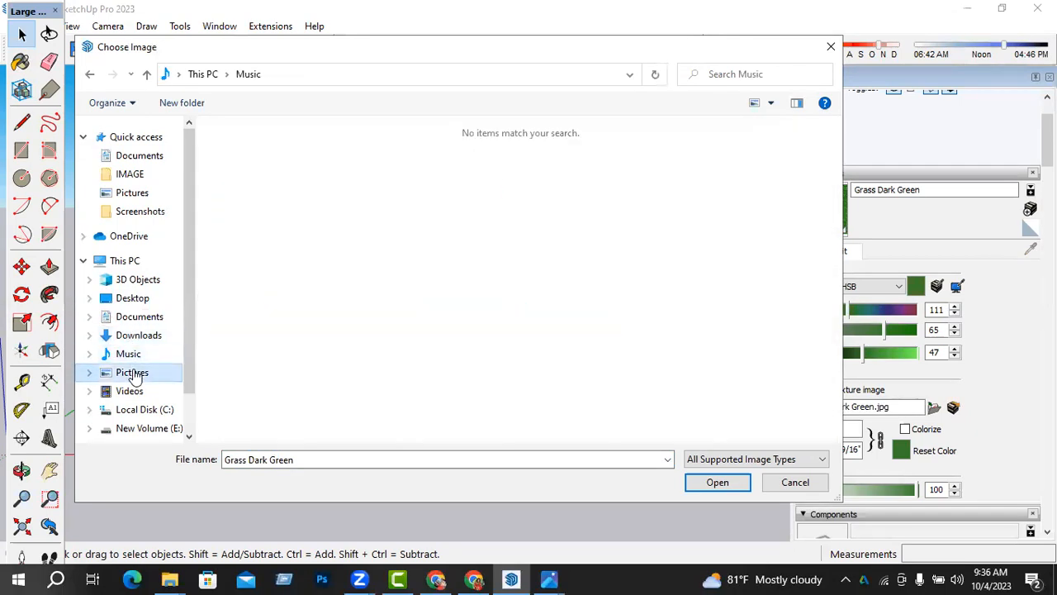
left_click(141, 335)
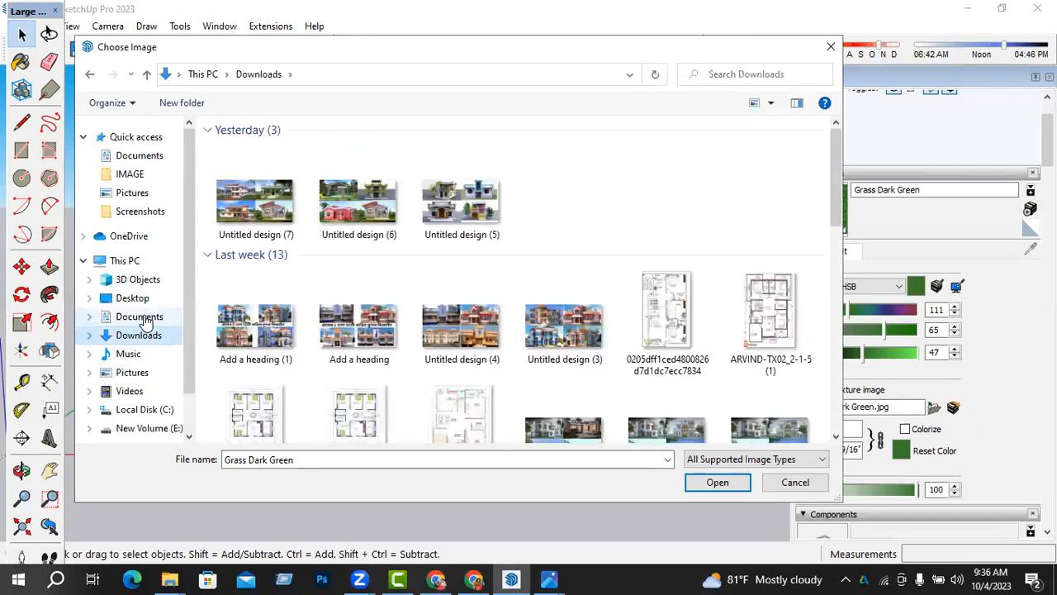
left_click(142, 317)
left_click(134, 297)
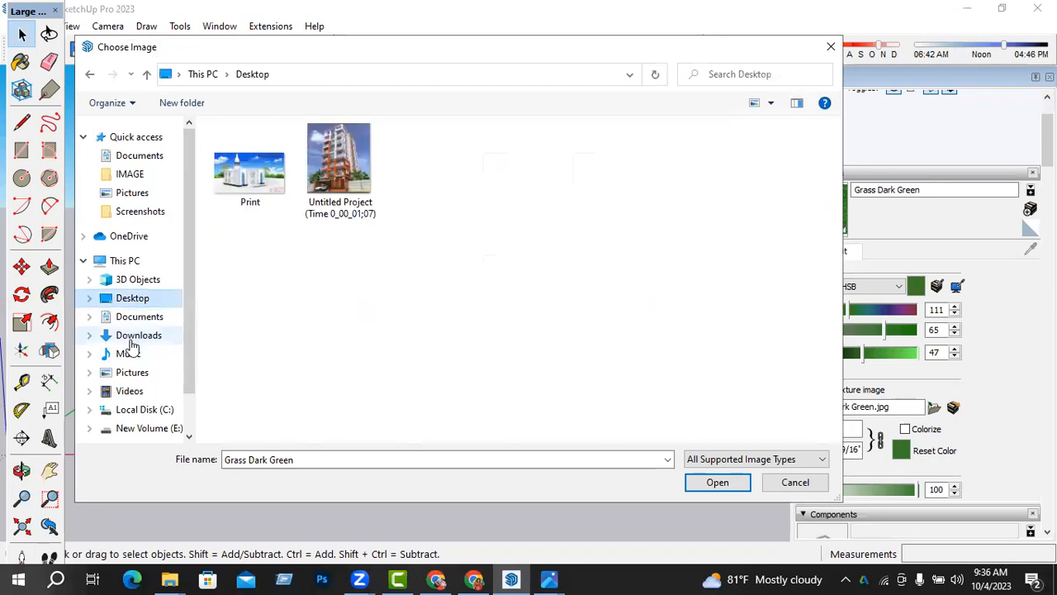
left_click(130, 337)
left_click(135, 352)
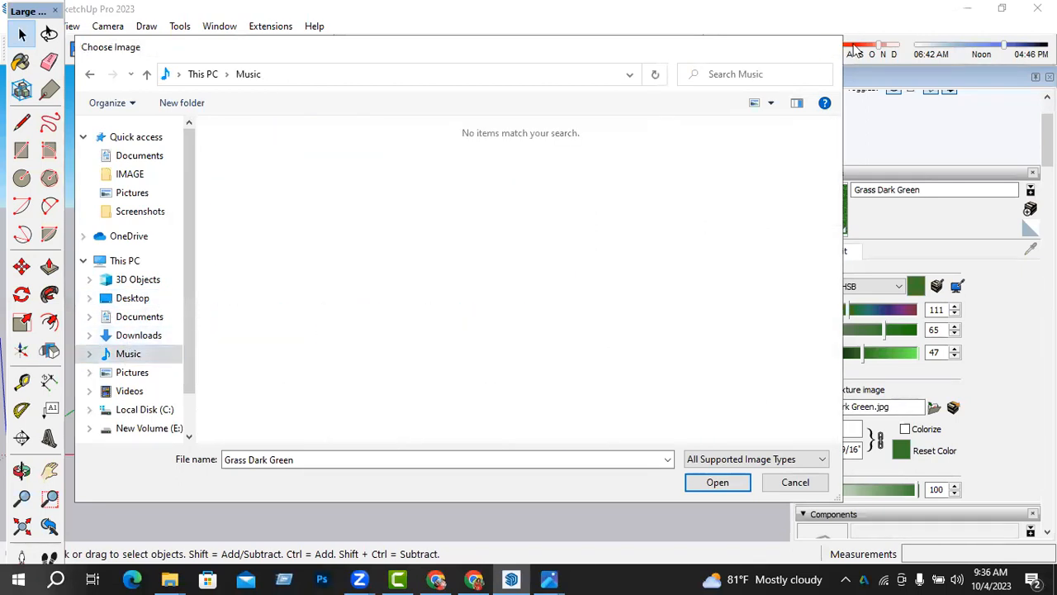
left_click(828, 47)
left_click(959, 8)
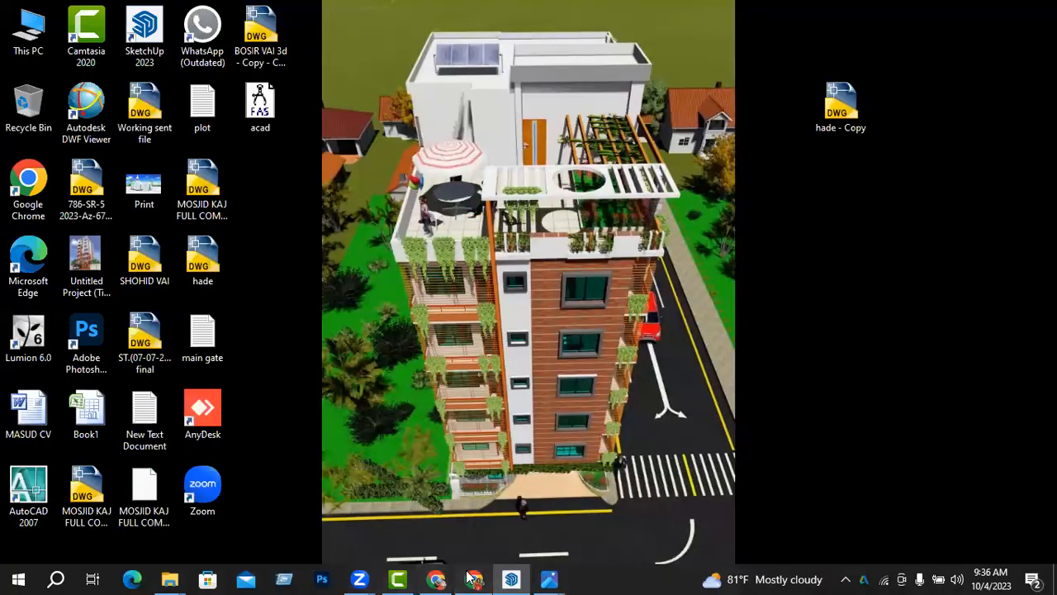
left_click(473, 579)
right_click(741, 312)
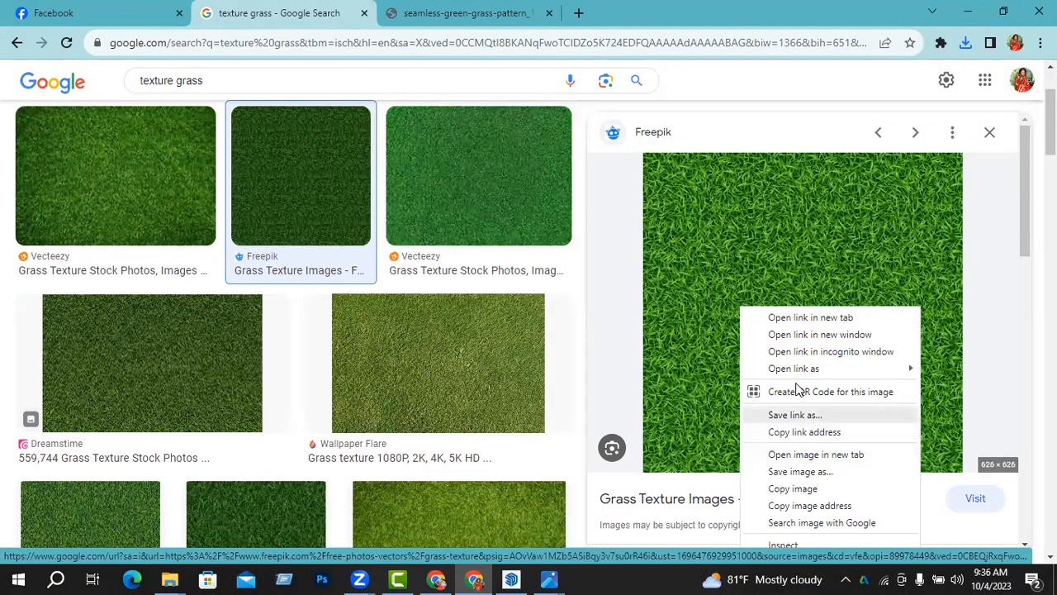
left_click(808, 471)
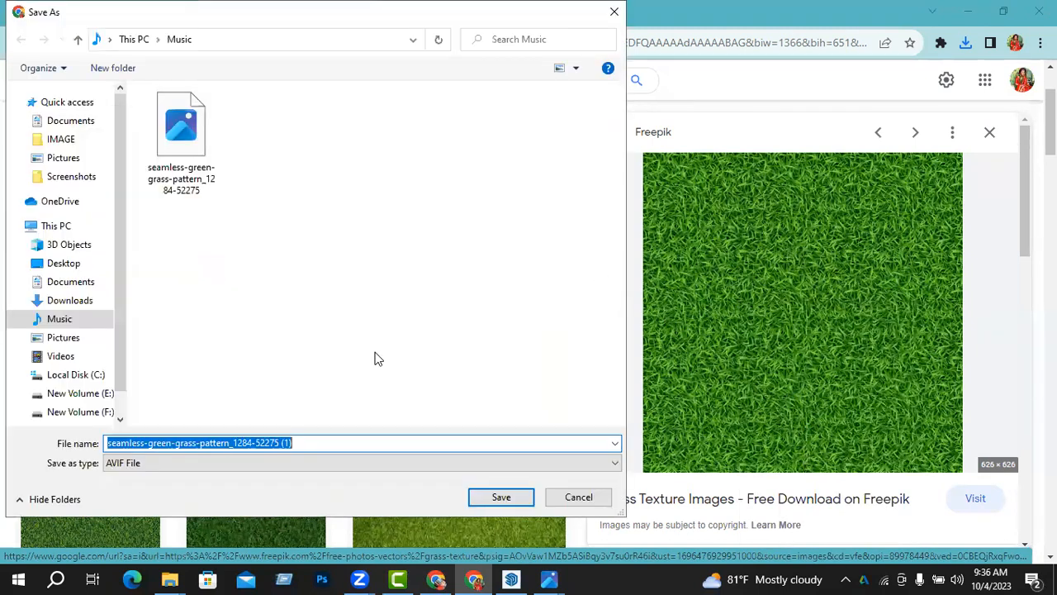
left_click(303, 464)
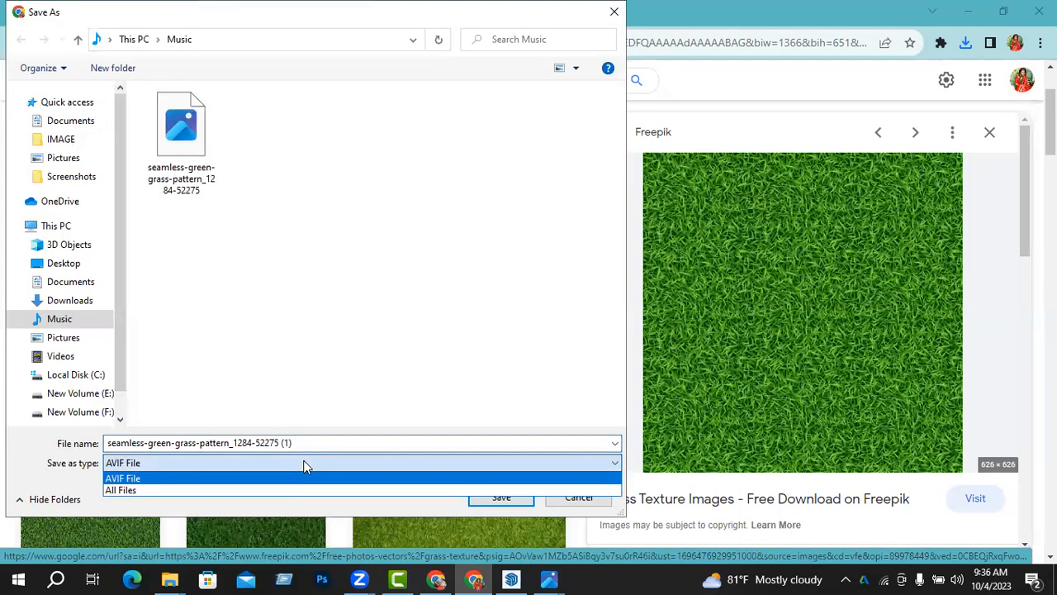
left_click(280, 492)
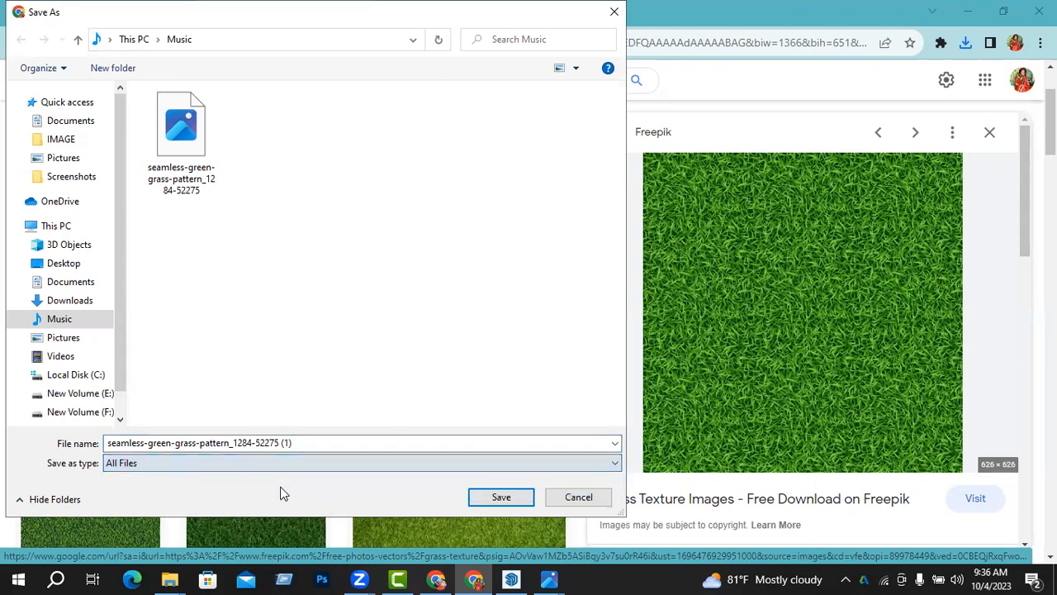
left_click(502, 497)
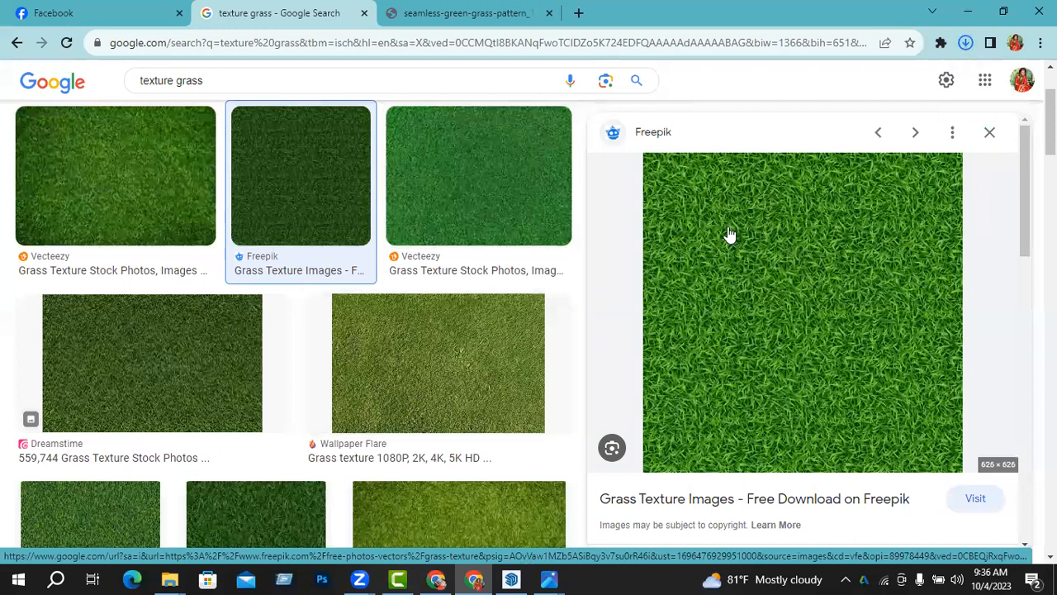
- Show the second grass pattern download in its folder and open it in the photo viewer to check whether it displays
left_click(965, 43)
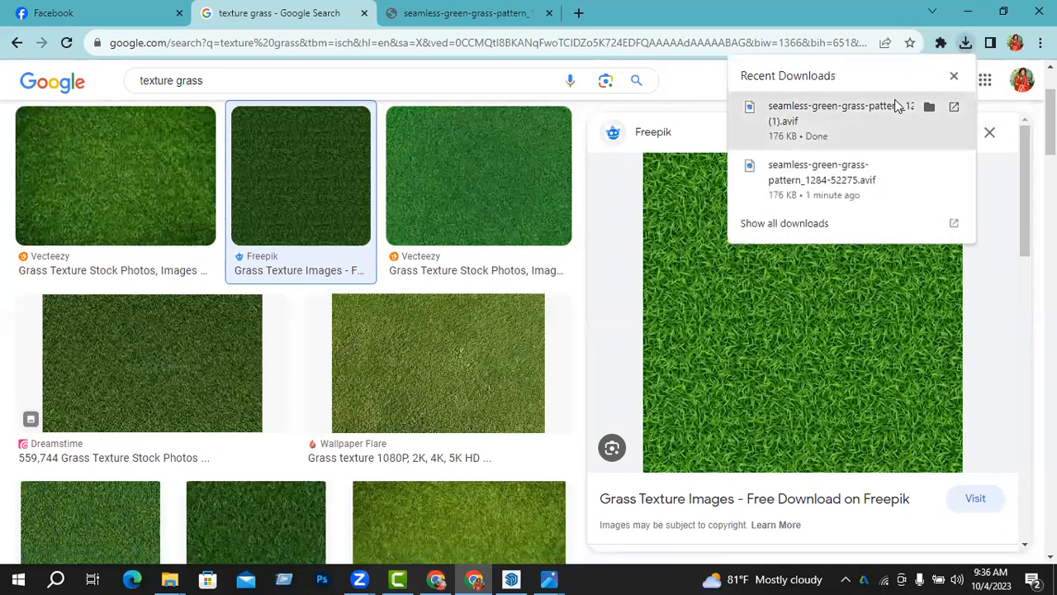
left_click(929, 108)
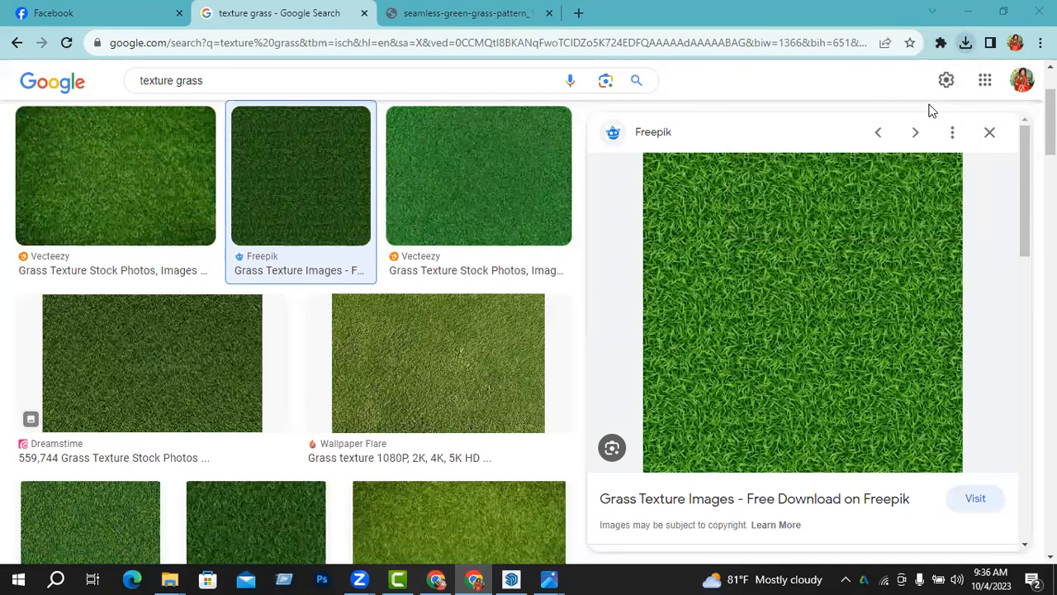
double_click(223, 208)
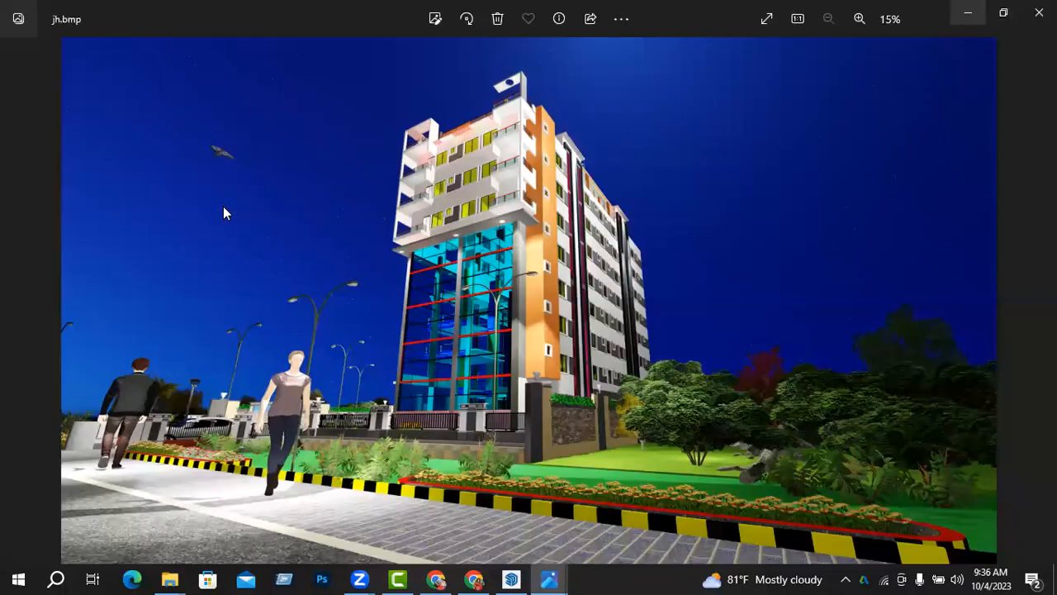
left_click(962, 7)
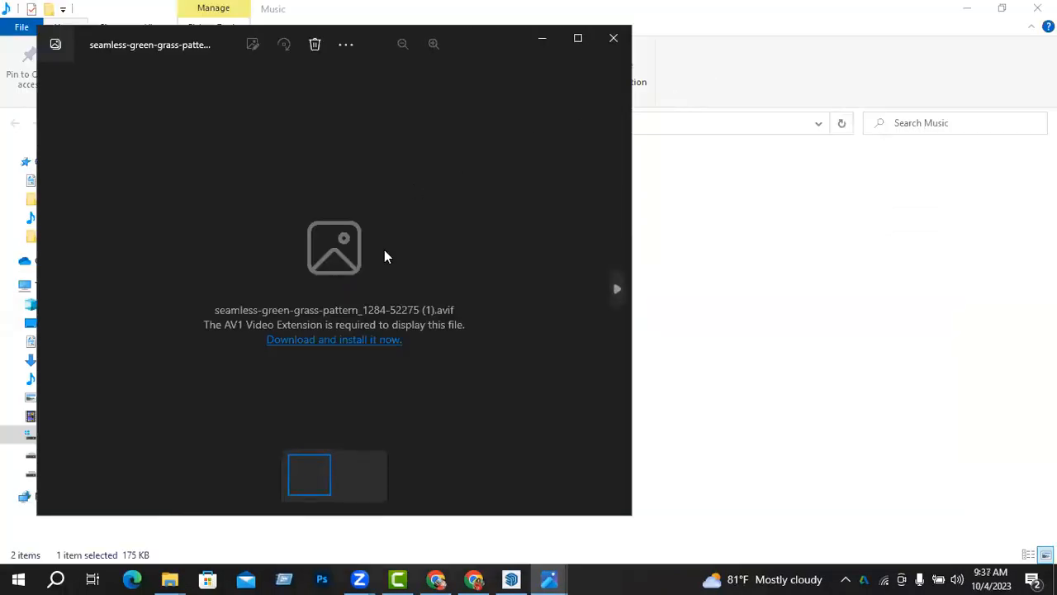
left_click(614, 38)
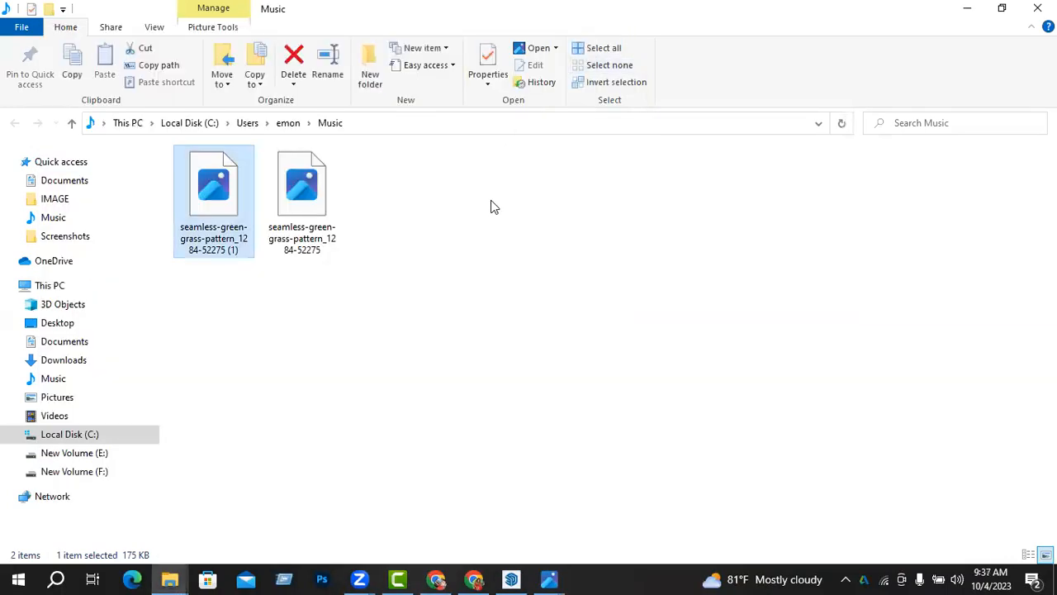
right_click(226, 259)
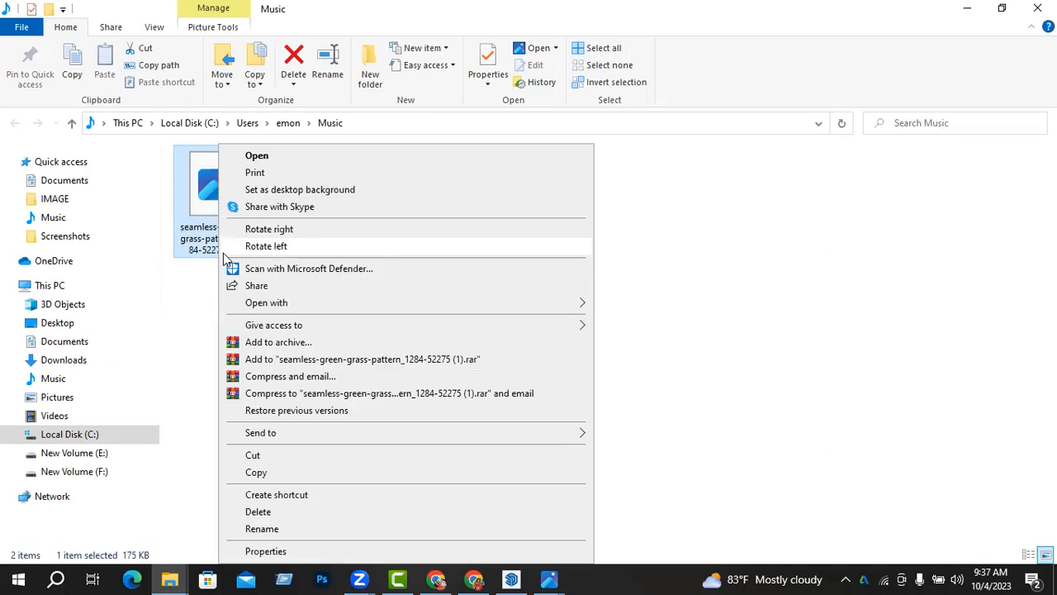
left_click(602, 237)
left_click(979, 18)
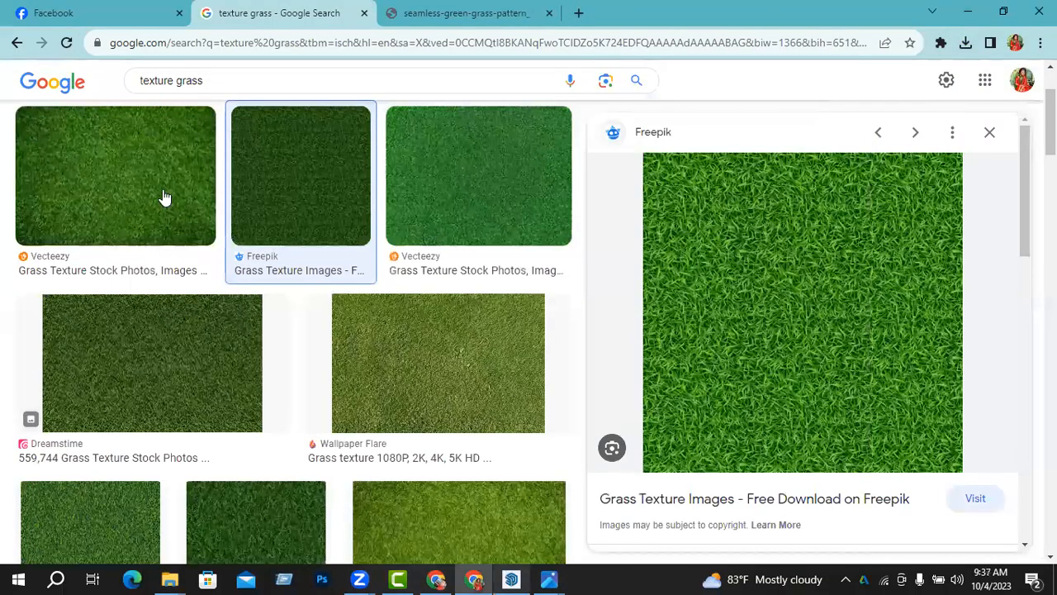
- Preview the first Vecteezy grass texture result and save its image in the Music folder as a JPEG image
left_click(161, 198)
right_click(779, 215)
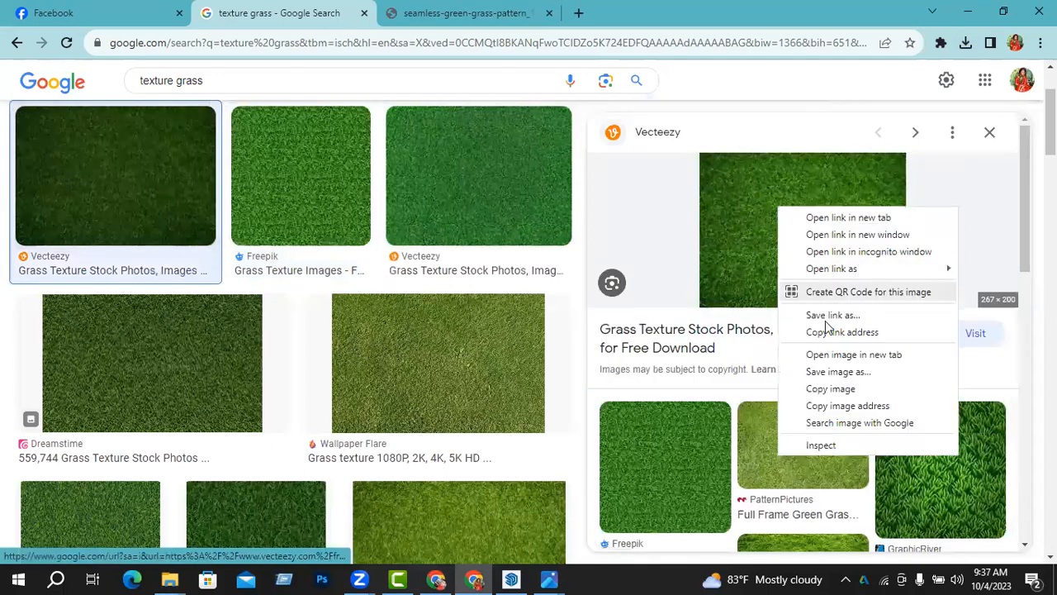
left_click(840, 371)
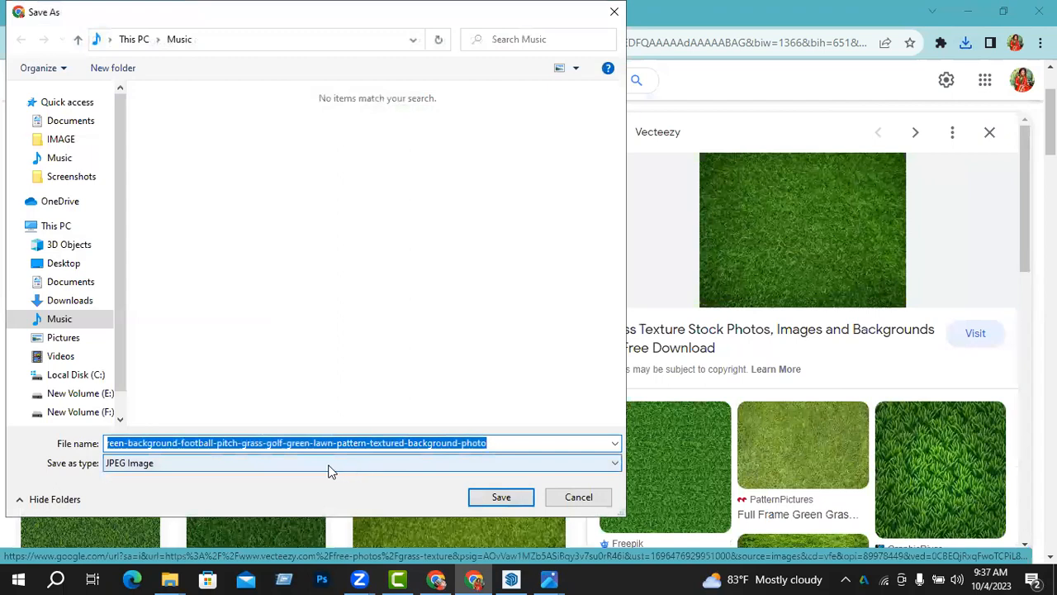
left_click(501, 496)
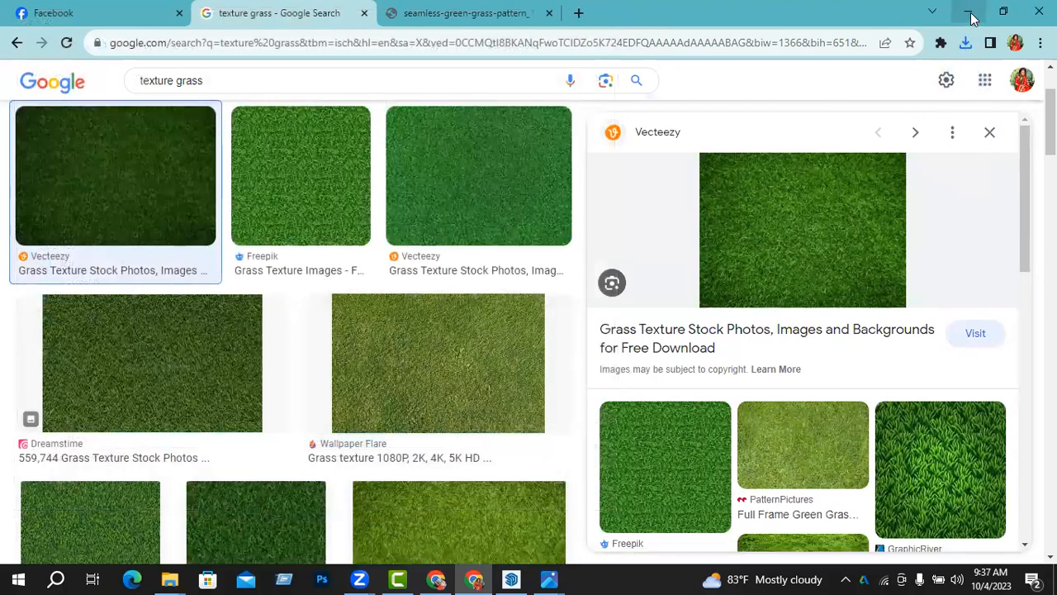
- Open the saved JPEG grass texture from its folder to check it, close the viewer, and switch back to SketchUp
left_click(966, 42)
left_click(930, 106)
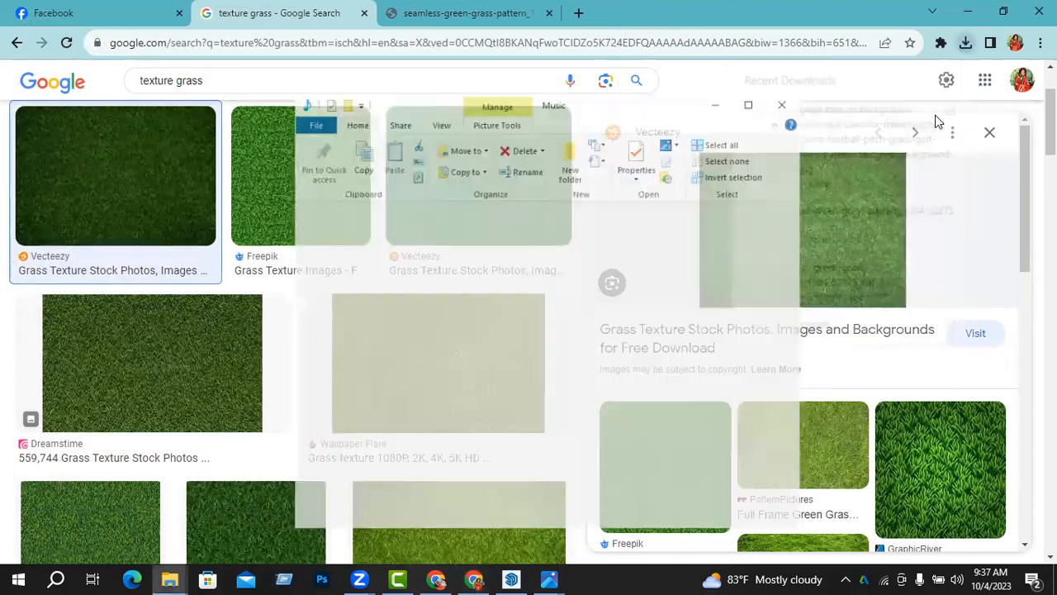
double_click(531, 256)
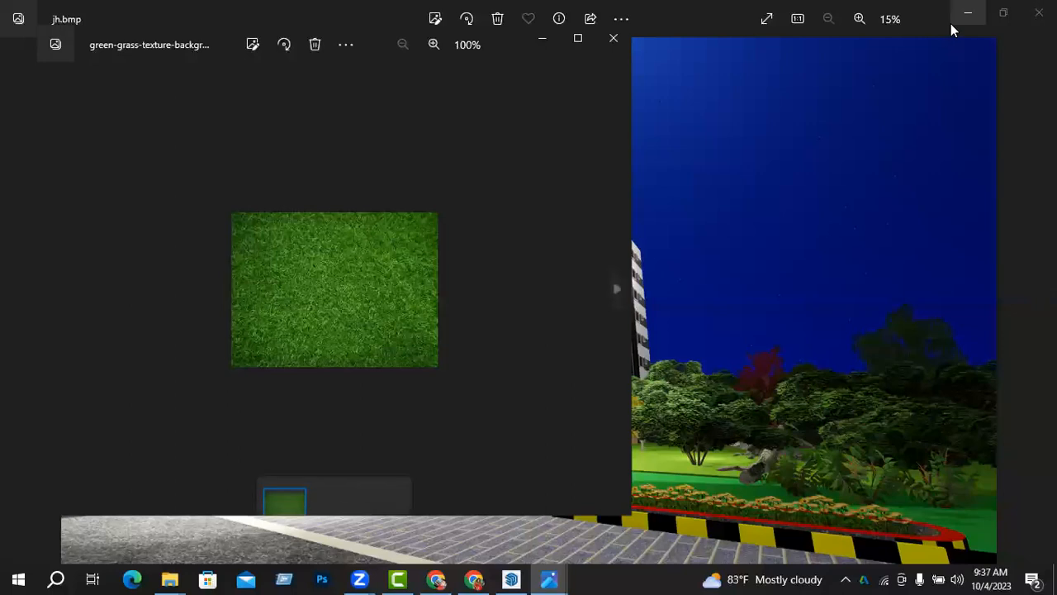
scroll(334, 299, "up", 3)
left_click(968, 12)
left_click(613, 39)
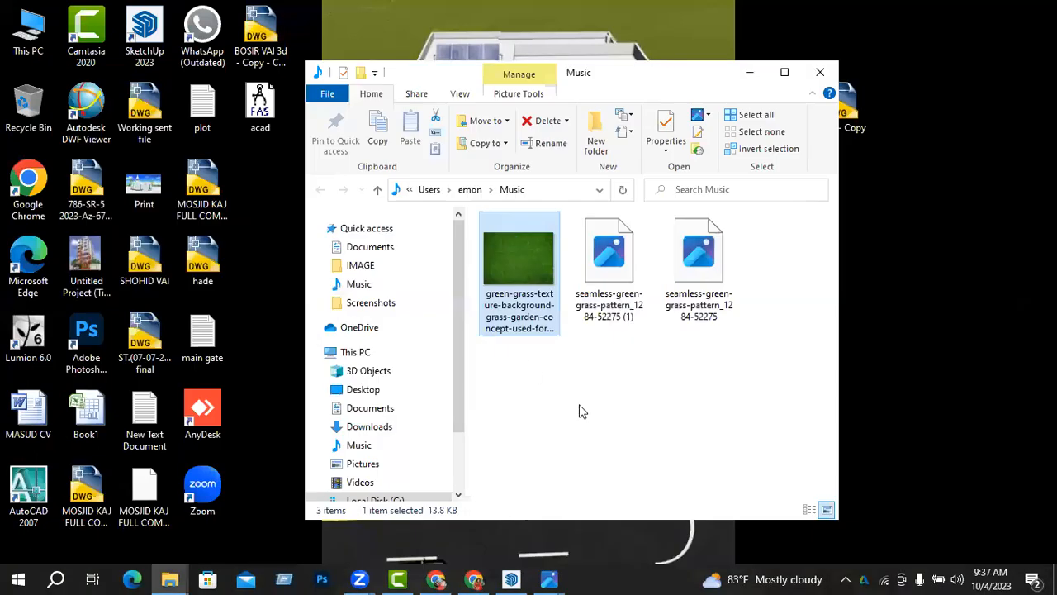
left_click(513, 578)
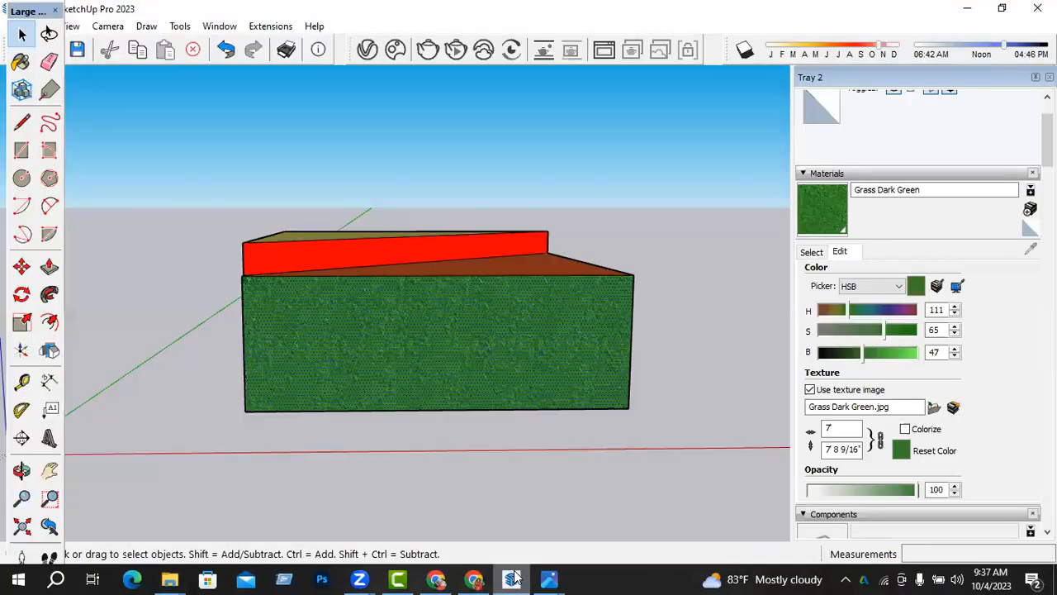
- Replace the Grass Dark Green material's texture image with the green-grass-texture-background image from the Music folder
left_click(933, 407)
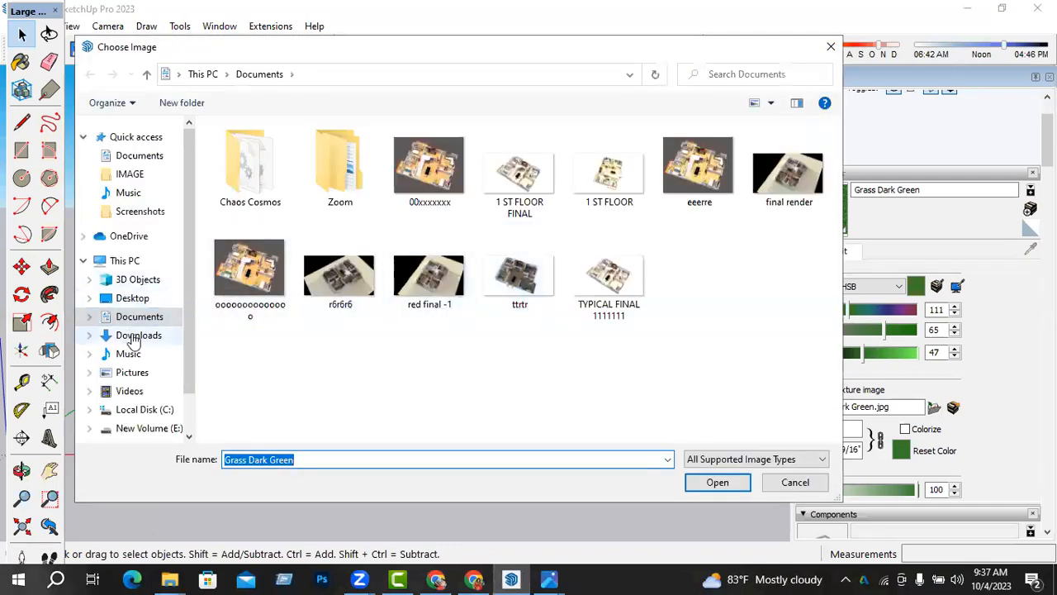
left_click(134, 335)
left_click(129, 354)
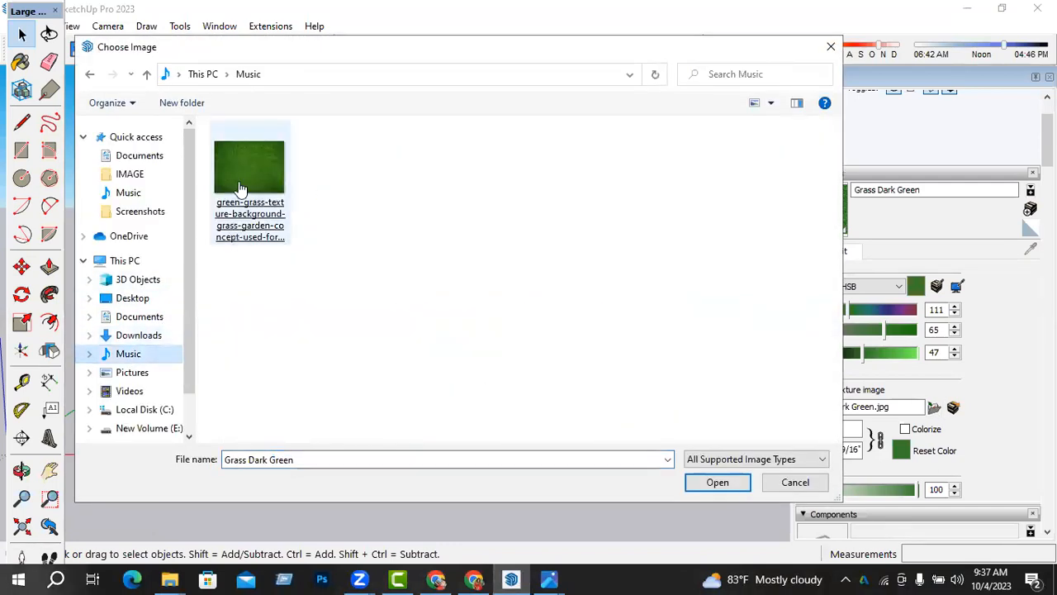
scroll(500, 394, "up", 1)
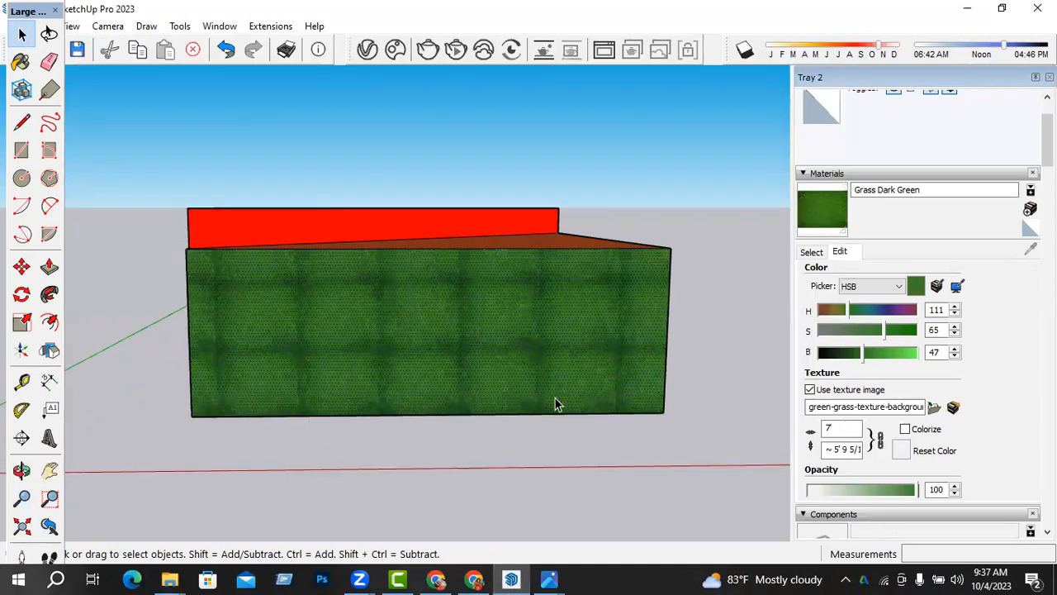
scroll(522, 398, "up", 2)
mouse_move(494, 396)
middle_mouse_down()
mouse_move(540, 379)
mouse_move(479, 398)
middle_mouse_up()
scroll(540, 378, "down", 2)
scroll(512, 398, "up", 1)
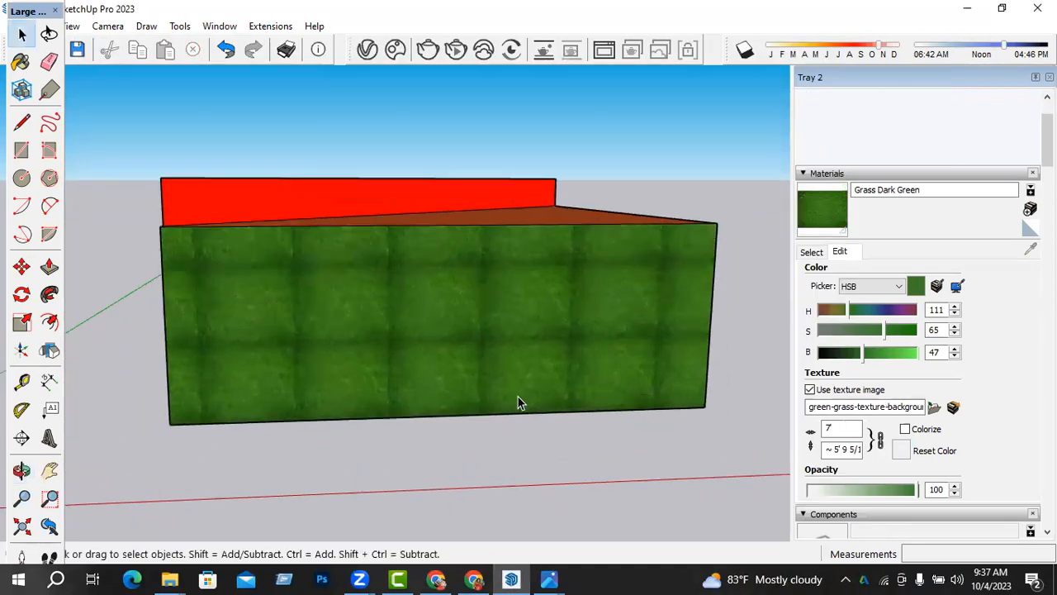
- Set the width of the custom grass texture on the box's front face to 19'
left_click(846, 427)
key("BackSpace")
key("BackSpace")
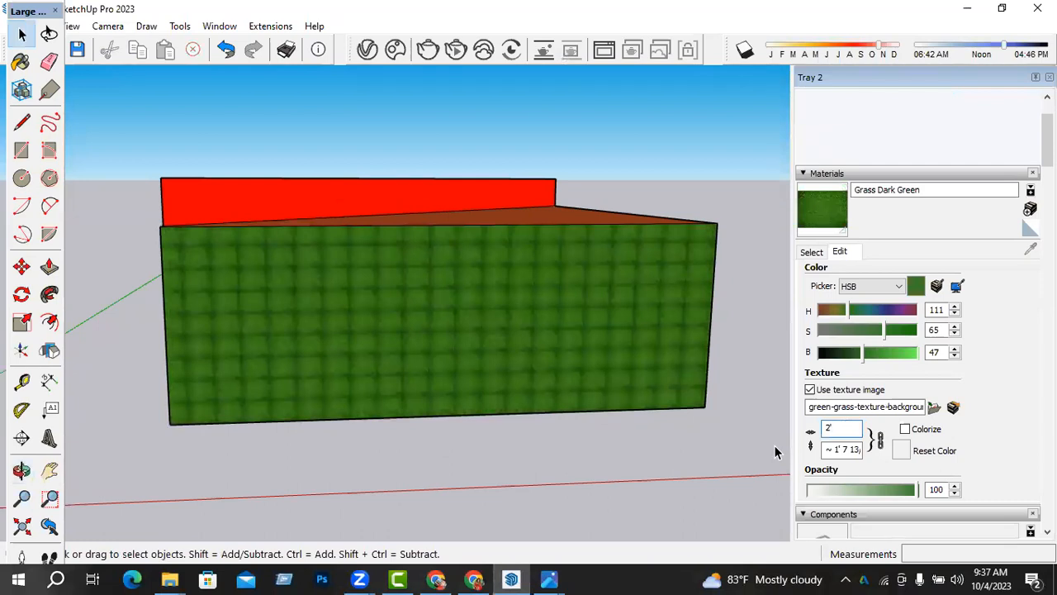
type("8'")
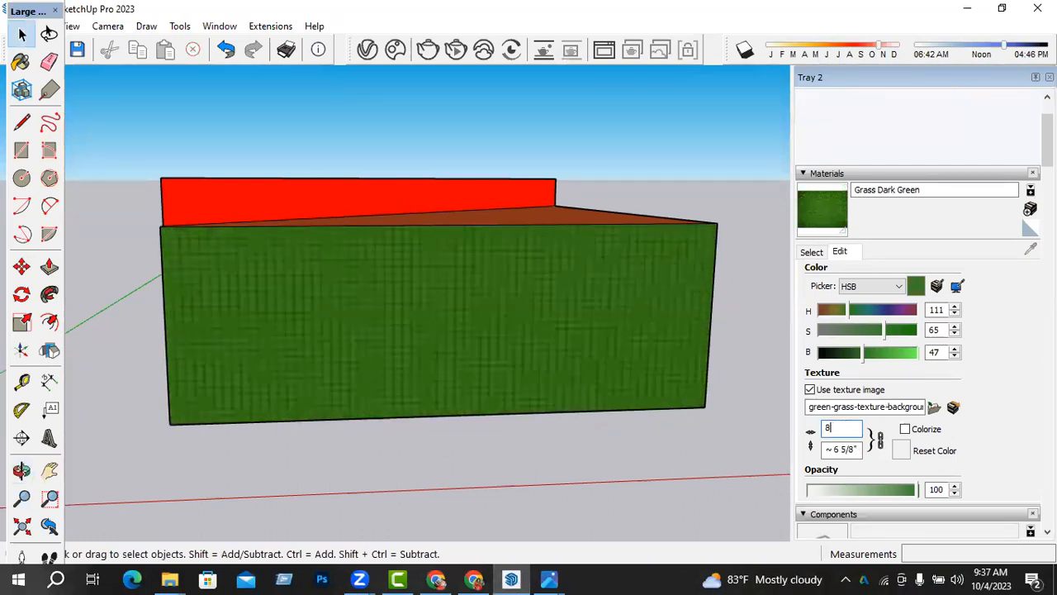
key("BackSpace")
key("BackSpace")
type("19'")
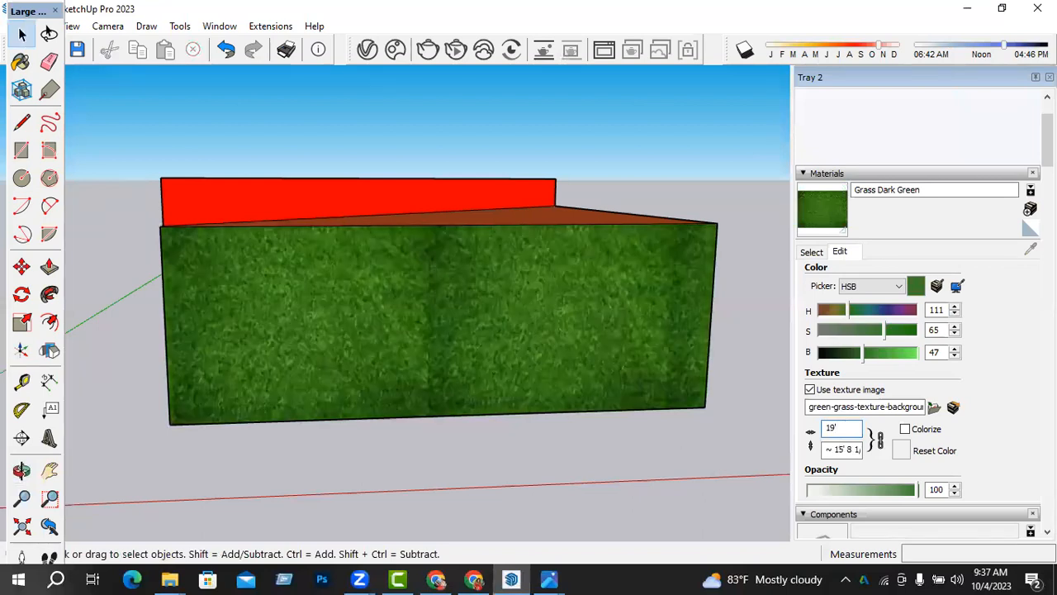
middle_click_drag(467, 322, 431, 329)
middle_click_drag(680, 417, 637, 344)
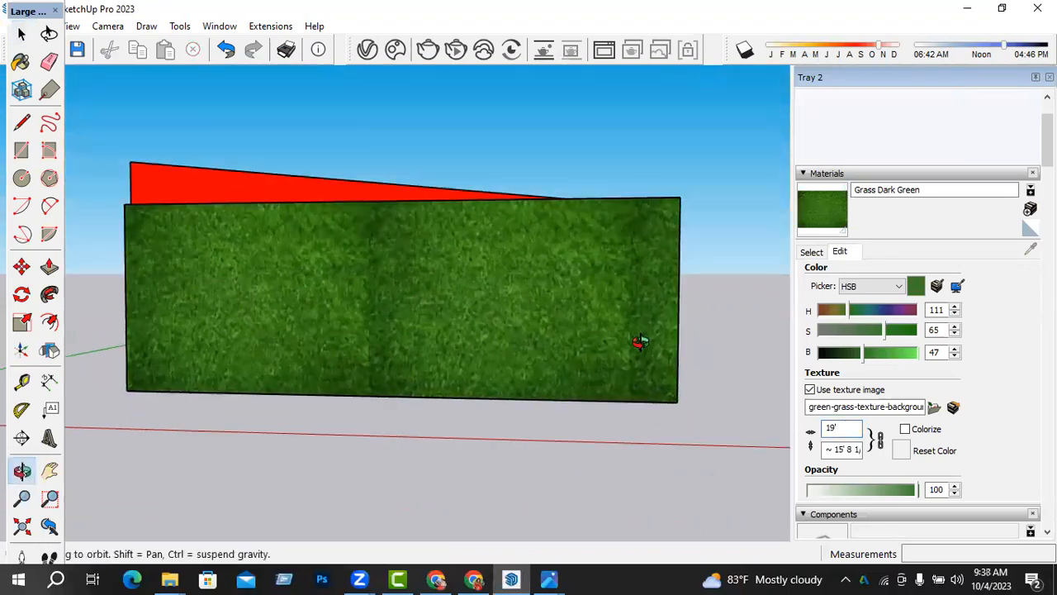
middle_click_drag(428, 361, 513, 342)
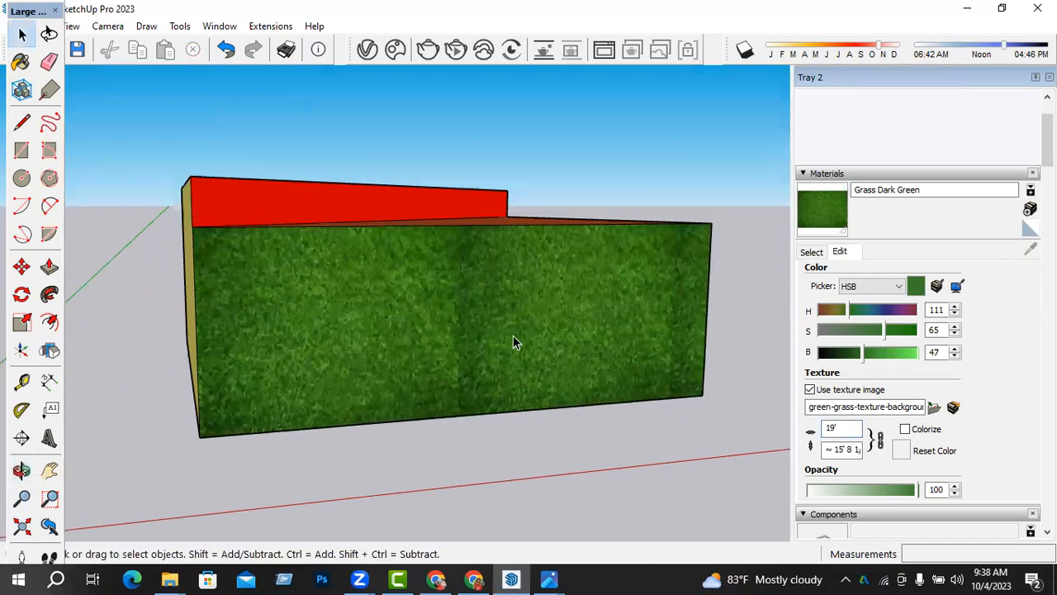
- Shift the grass material's colour to teal with hue 191 and saturation 82
left_click(885, 331)
mouse_move(853, 311)
left_mouse_down()
mouse_move(878, 318)
mouse_move(870, 312)
left_mouse_up()
middle_click_drag(649, 346, 432, 353)
key("ctrl+z")
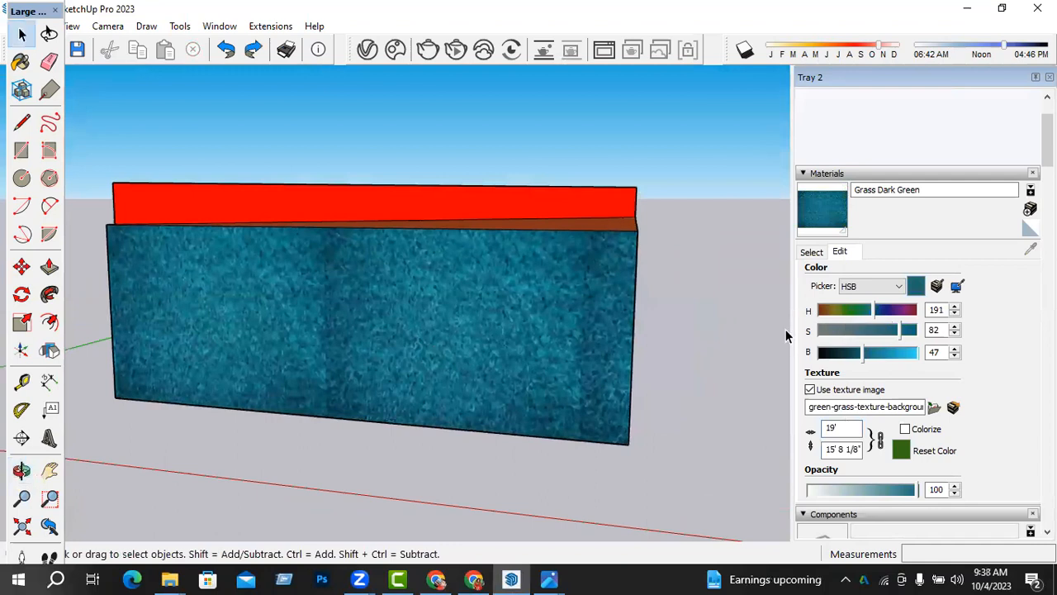
- Turn the grass material green again by setting its hue to 116, and clear the whole-model selection
left_click_drag(855, 312, 852, 309)
middle_click_drag(522, 353, 705, 338)
middle_click_drag(611, 354, 516, 377)
triple_click(515, 377)
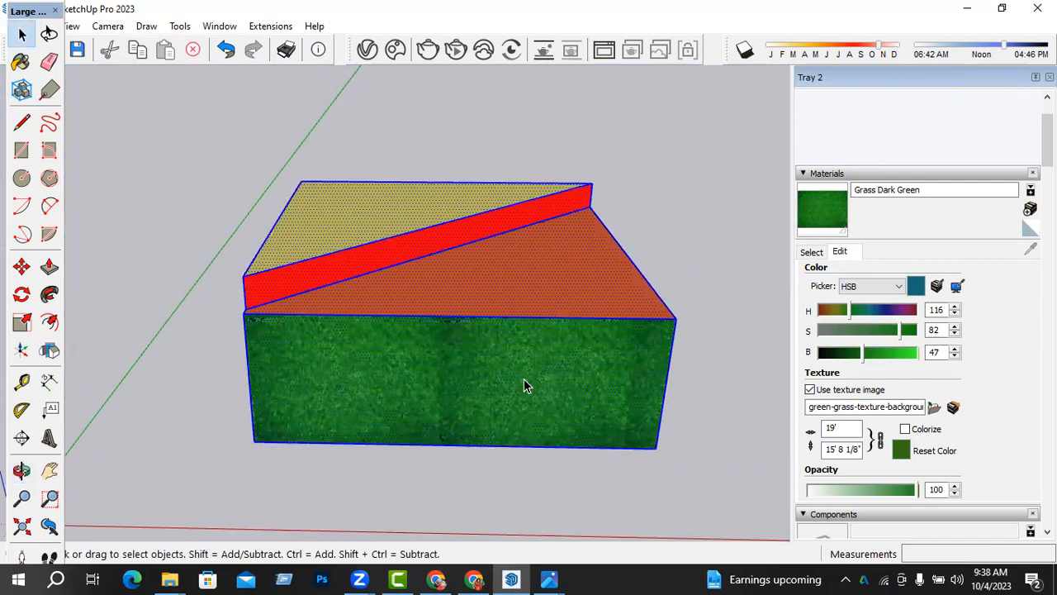
key("ctrl+t")
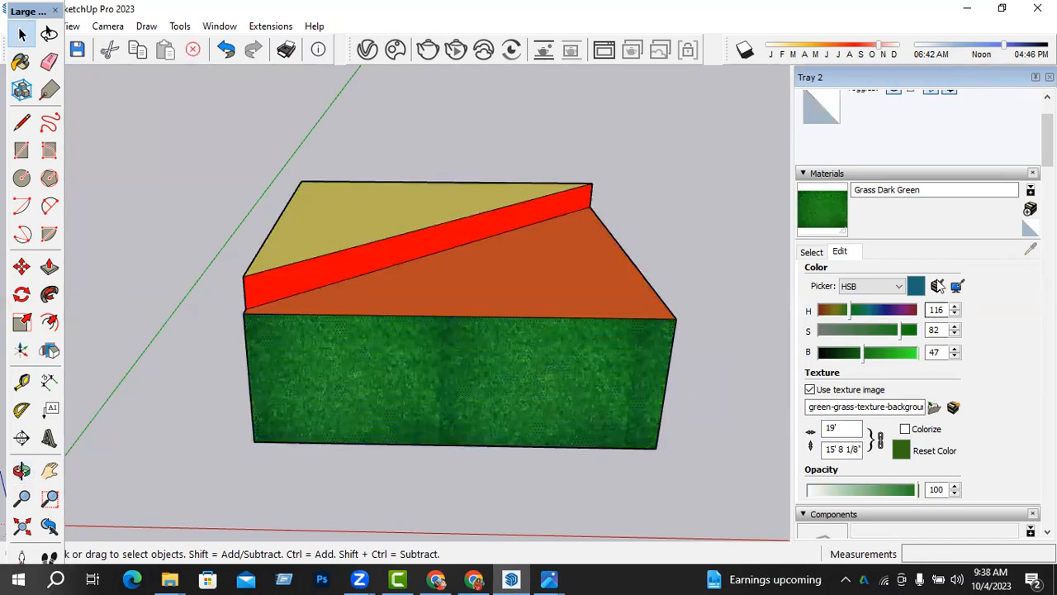
- Dismiss the texture image chooser, switch to Chrome, and search Google Images for TILES WALL
left_click(933, 406)
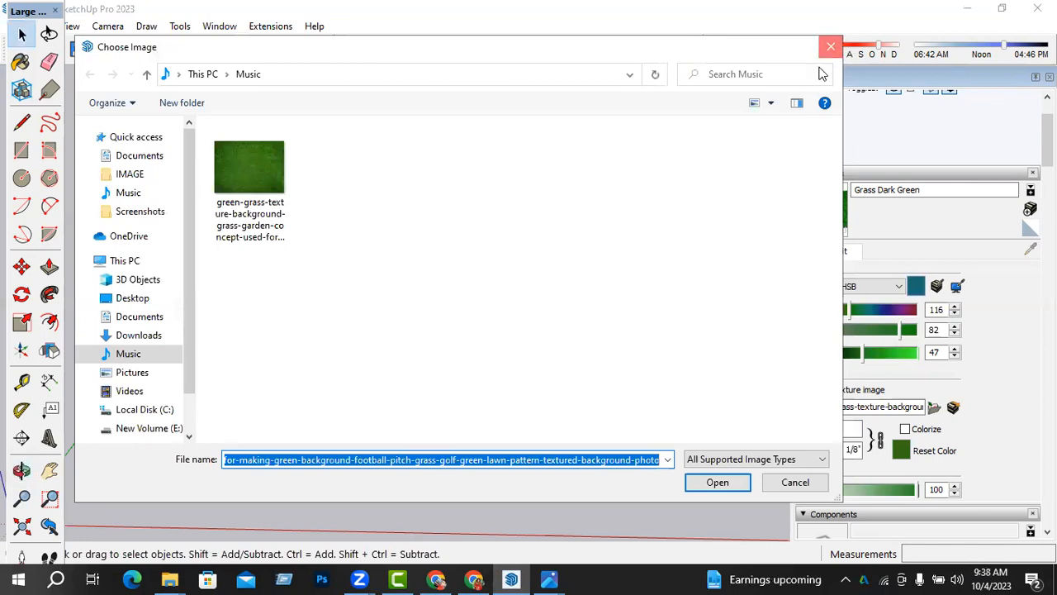
left_click(831, 47)
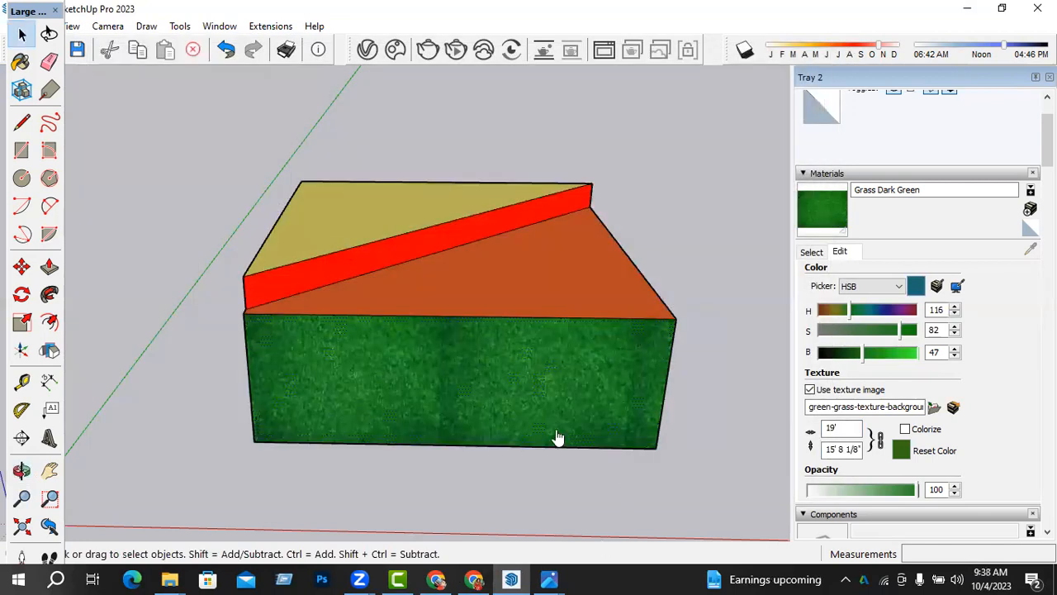
left_click(338, 76)
key("BackSpace")
key("BackSpace")
key("BackSpace")
key("BackSpace")
key("BackSpace")
key("BackSpace")
key("BackSpace")
key("BackSpace")
key("BackSpace")
key("BackSpace")
key("BackSpace")
key("BackSpace")
key("BackSpace")
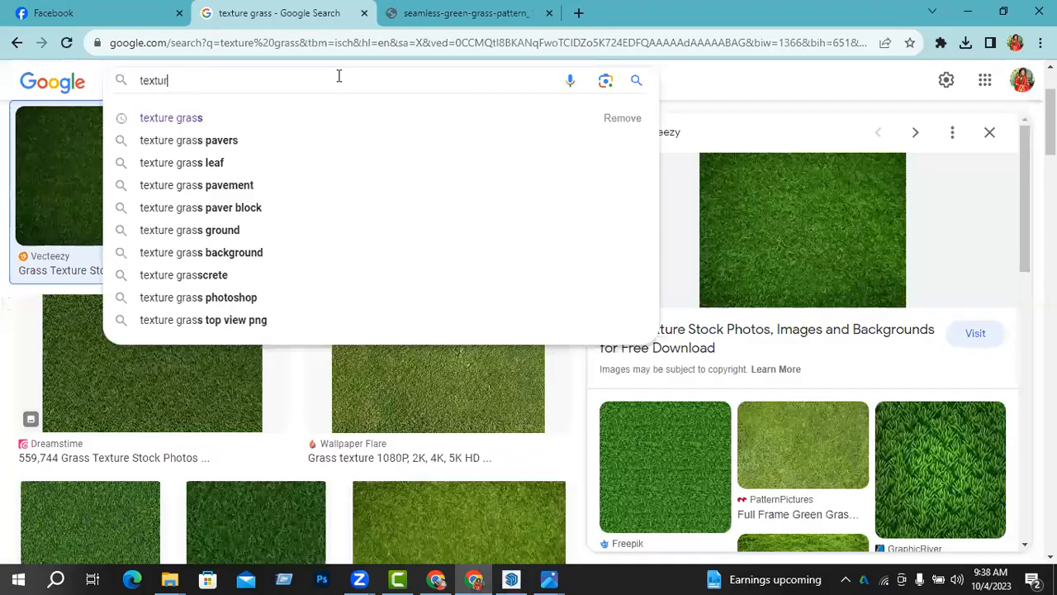
type("TILES")
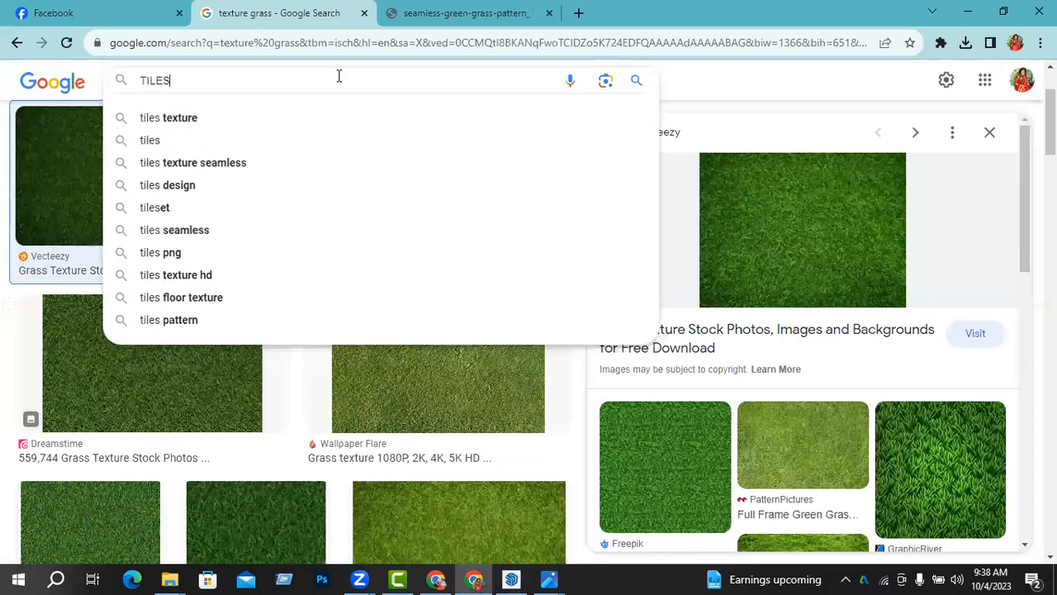
type(" WALL")
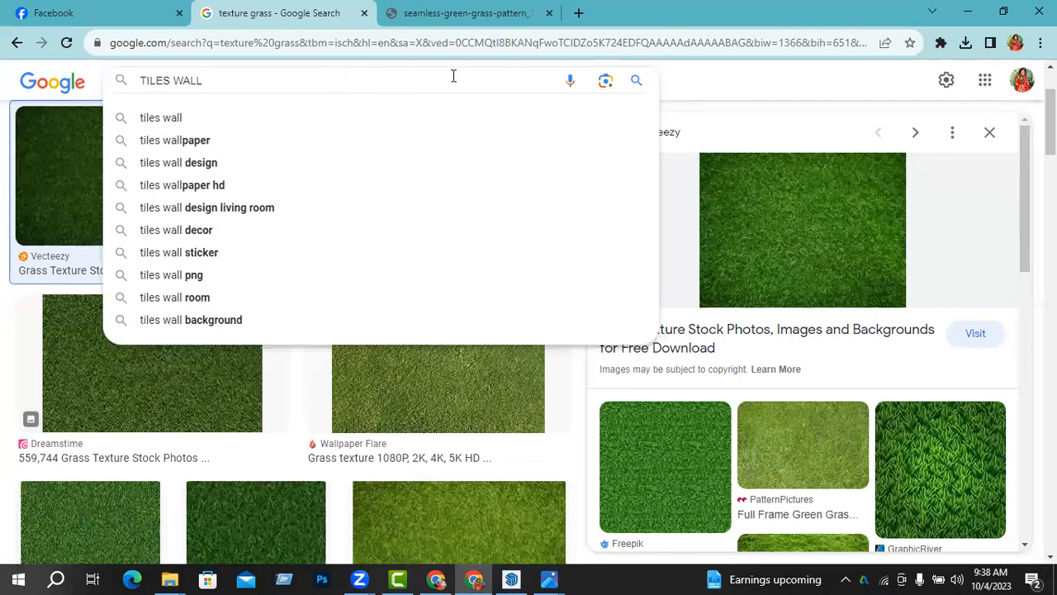
key("Return")
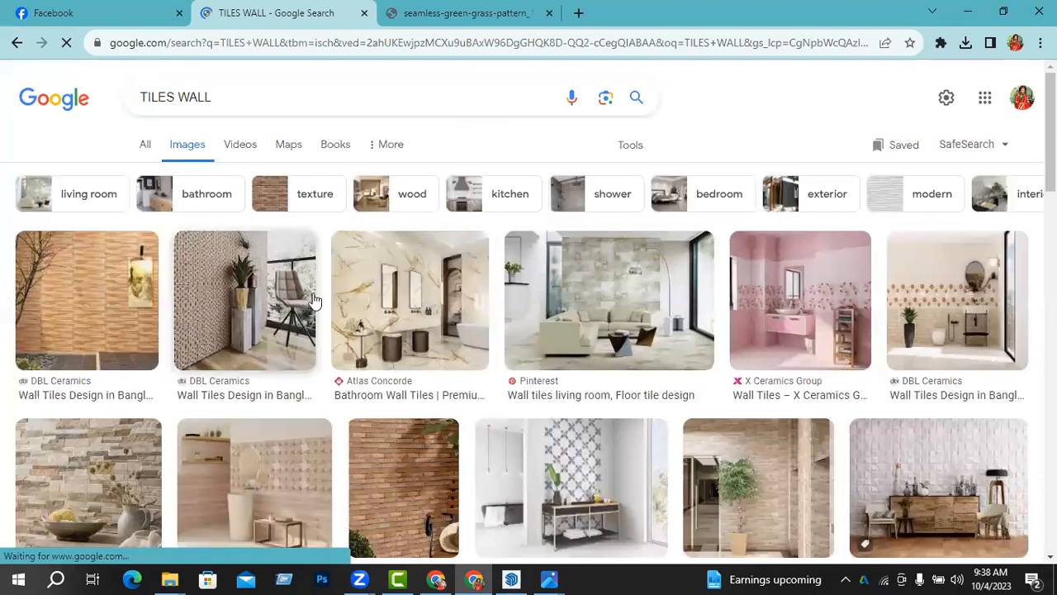
- Preview the Kajaria brick wall tiles result and bring up its related images
scroll(441, 307, "down", 2)
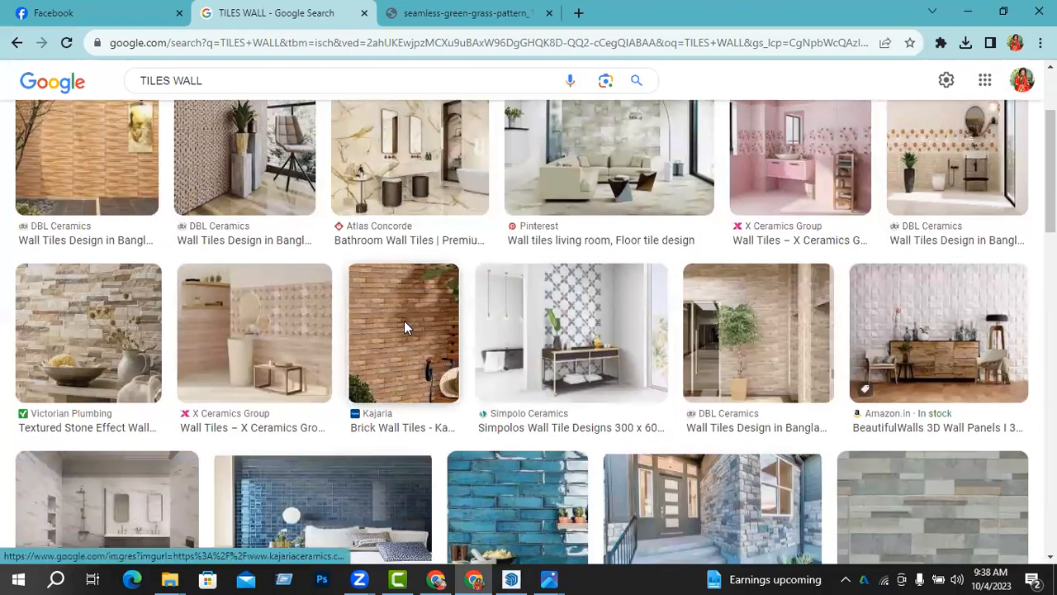
left_click(404, 322)
right_click(786, 259)
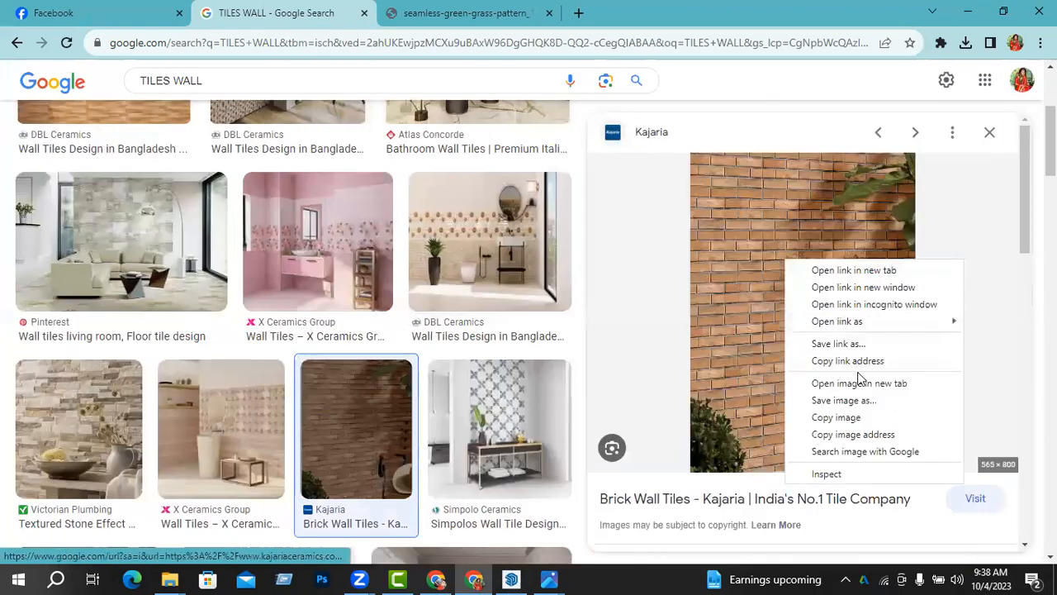
left_click(710, 479)
scroll(760, 331, "down", 4)
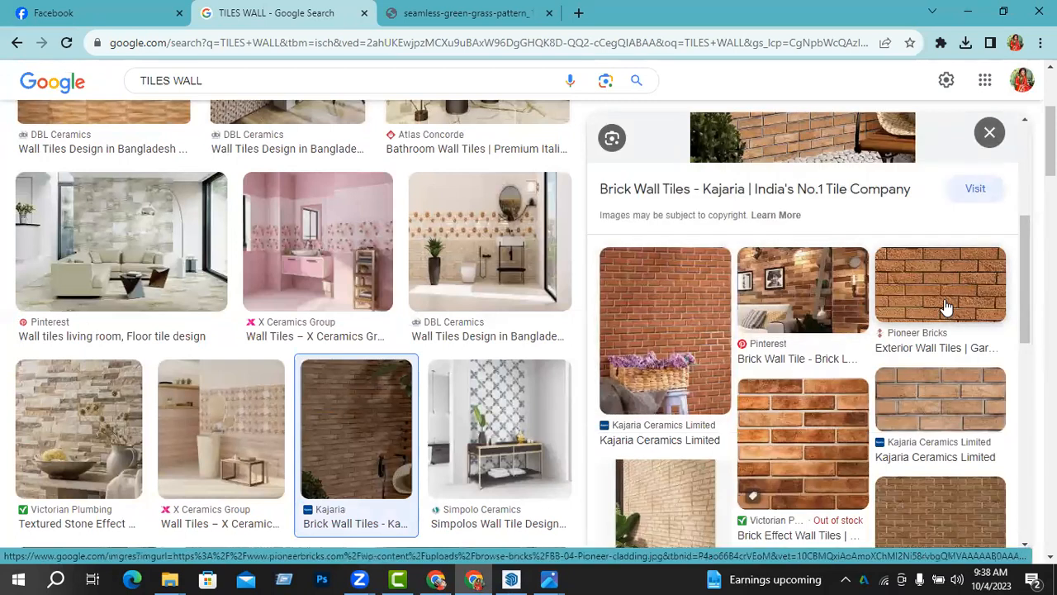
- Try to save the related Pioneer Bricks exterior wall tile image in the Music folder
left_click(945, 305)
right_click(752, 263)
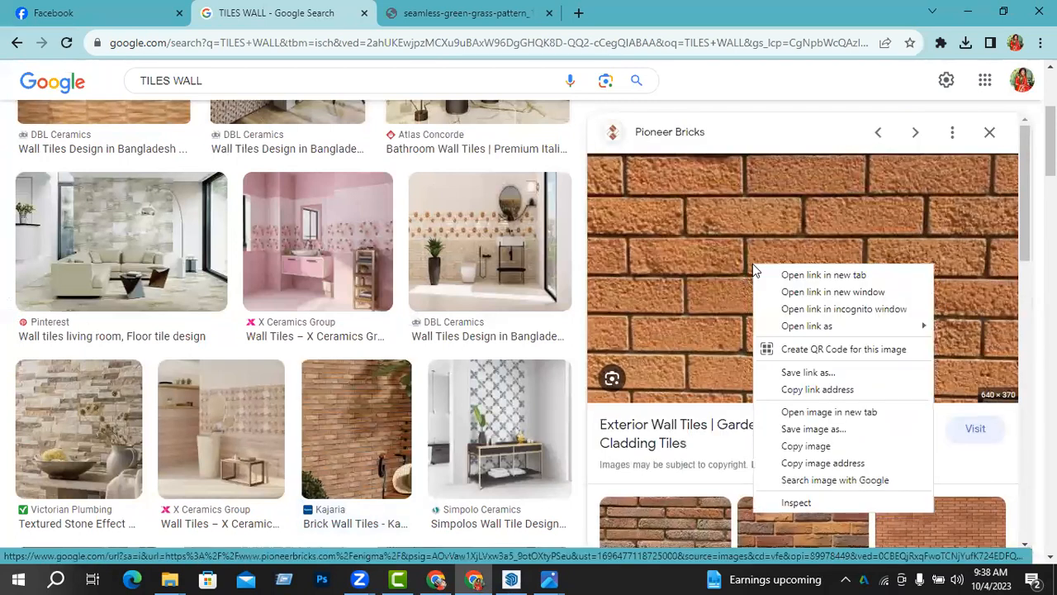
left_click(818, 429)
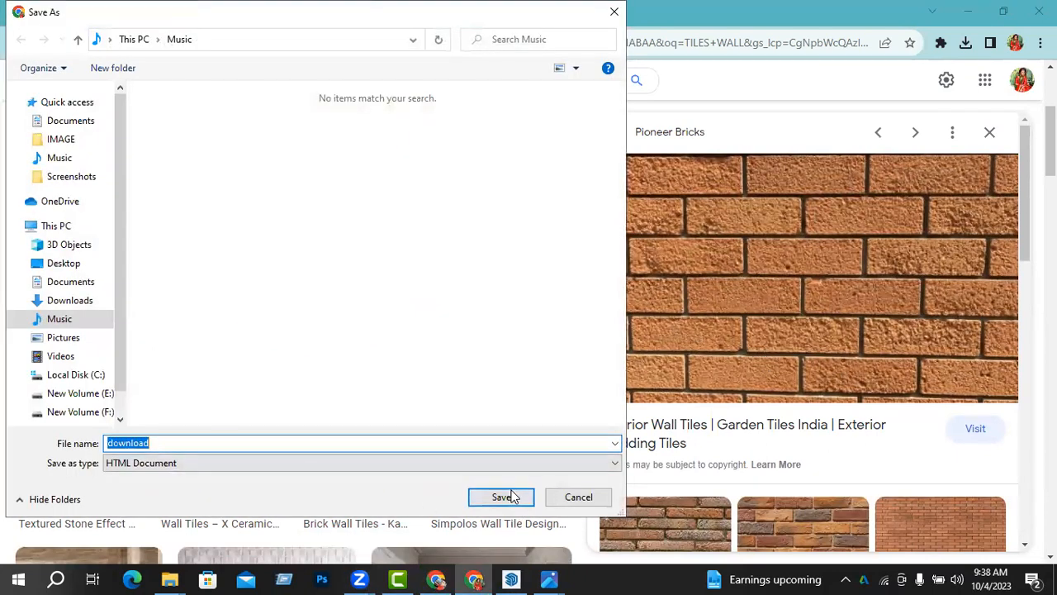
left_click(434, 461)
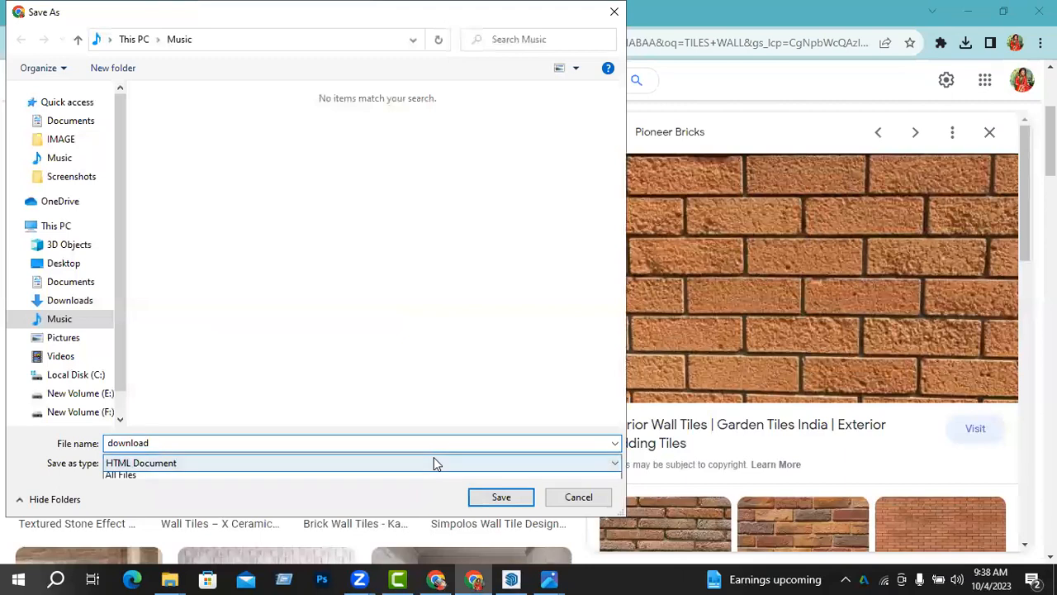
left_click(615, 12)
left_click(614, 11)
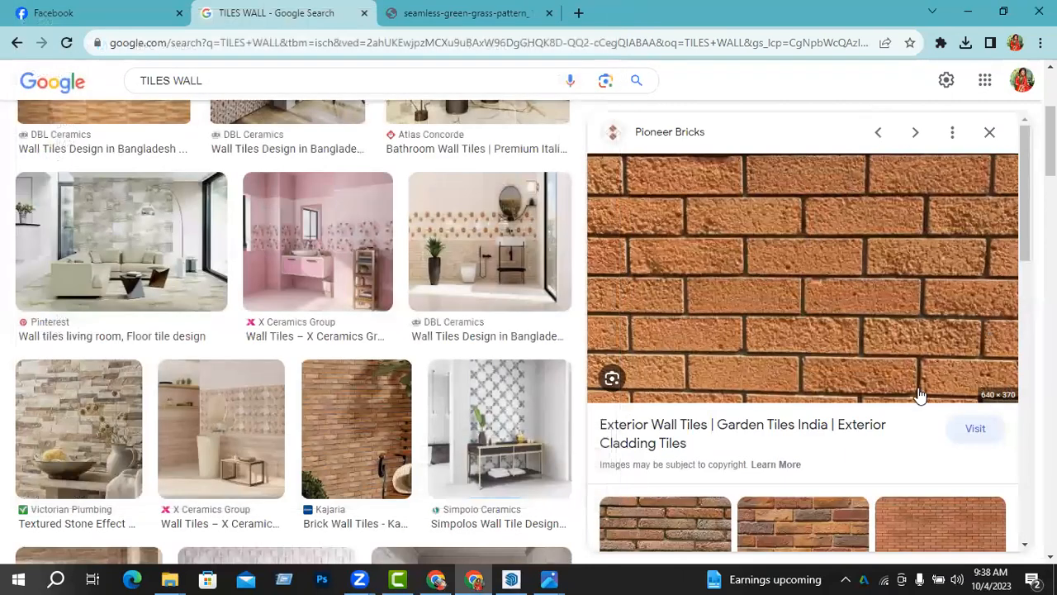
- Preview the IndiaMART matte clay wall cladding tile and save its image in the Music folder as clay-wall-cladding-tile with type JPEG Image
scroll(921, 394, "down", 3)
left_click(777, 454)
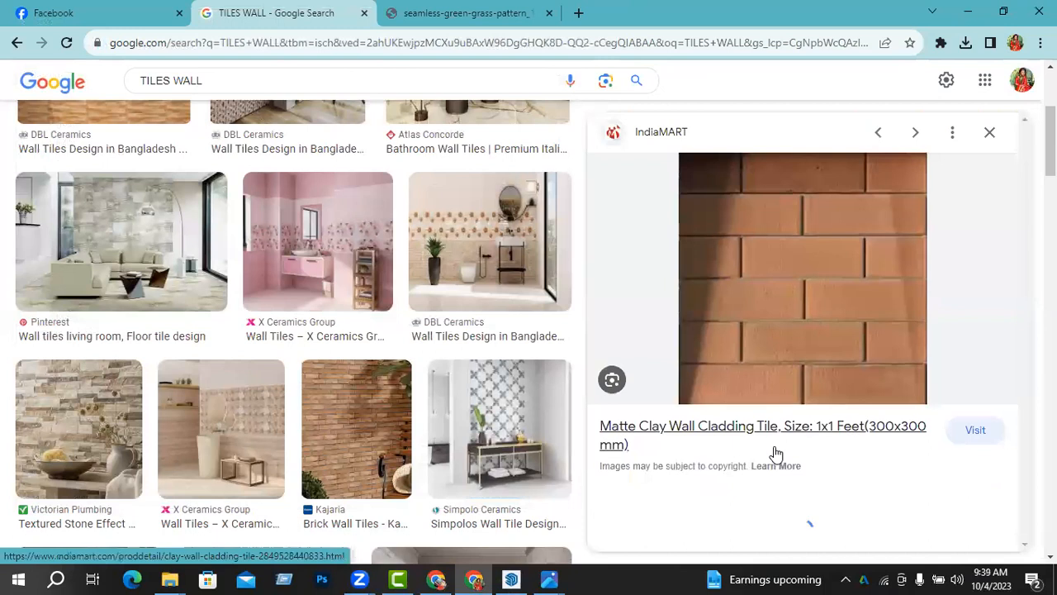
right_click(760, 298)
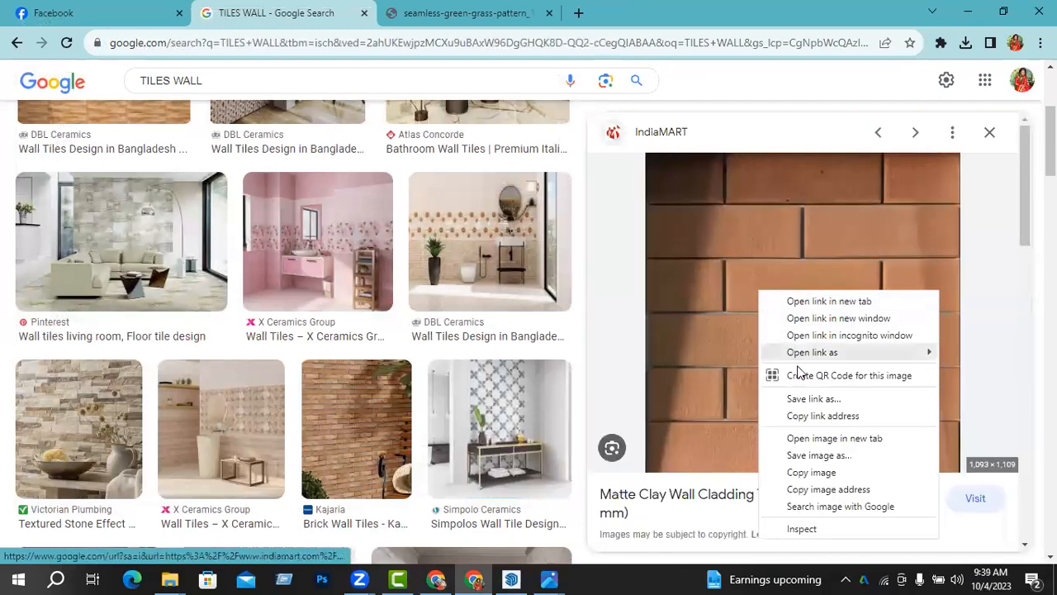
left_click(840, 438)
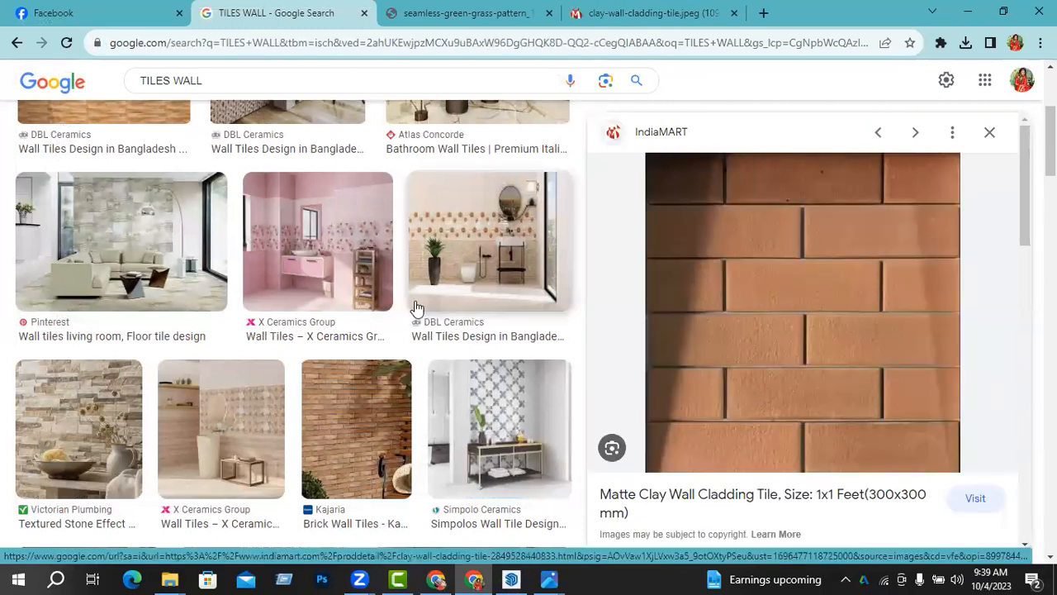
right_click(781, 302)
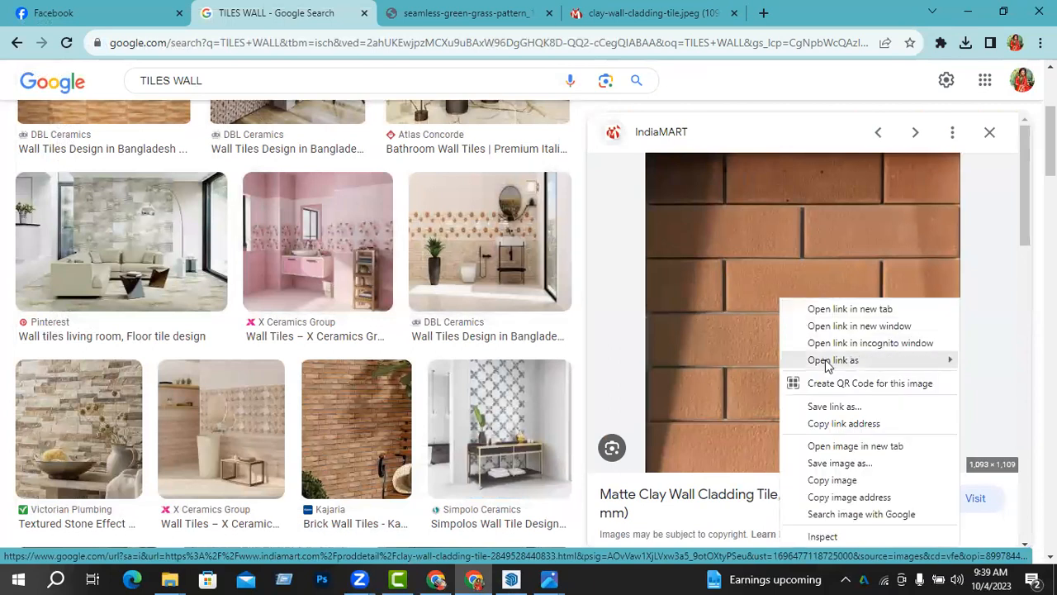
left_click(848, 462)
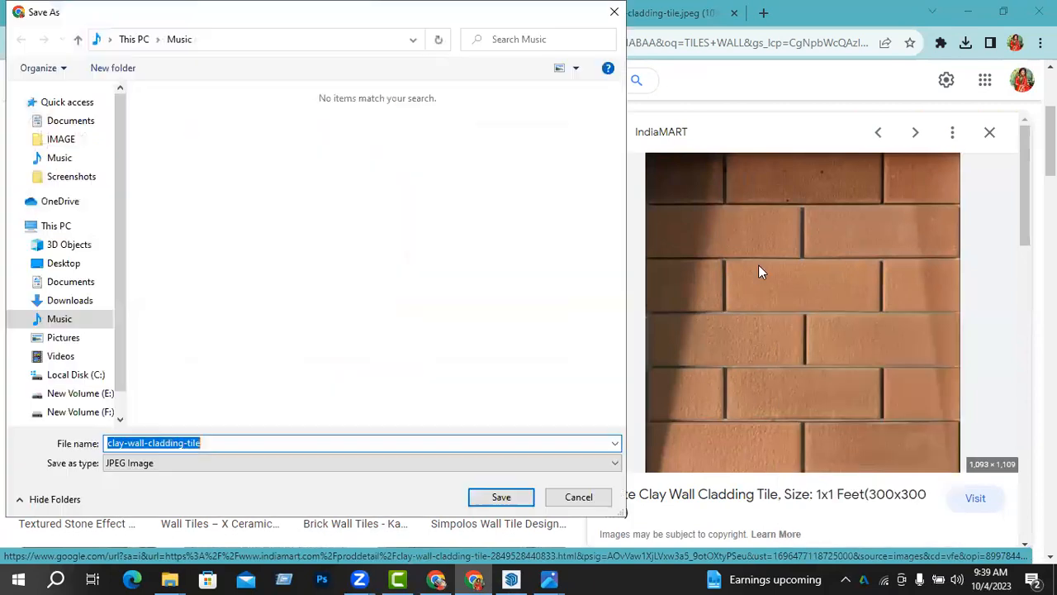
left_click(502, 498)
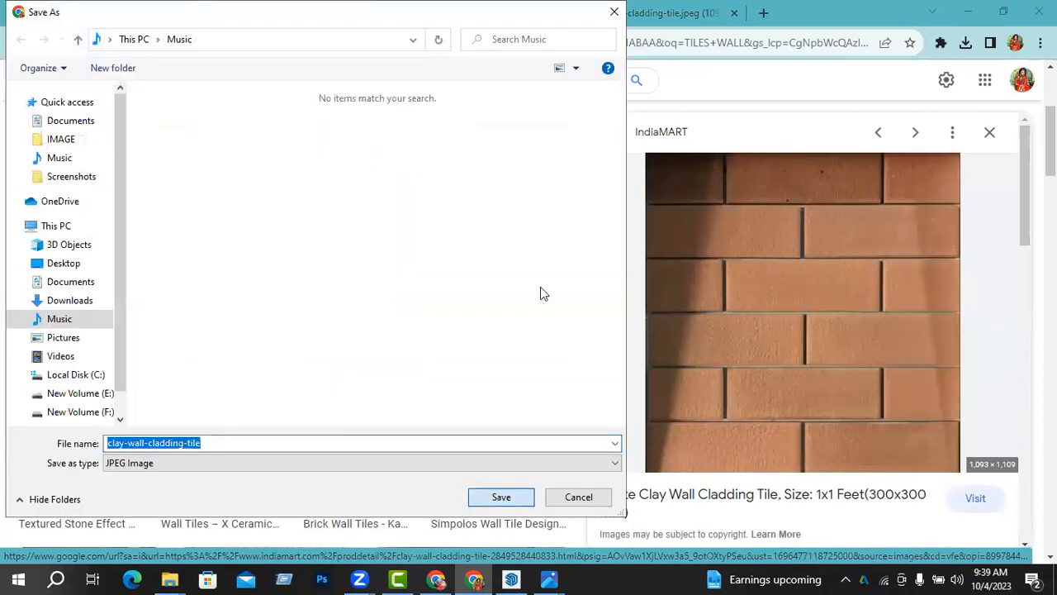
- Return to SketchUp and browse the Music, Pictures, Downloads, Documents and Desktop folders for a replacement Grass Dark Green texture image
left_click(968, 13)
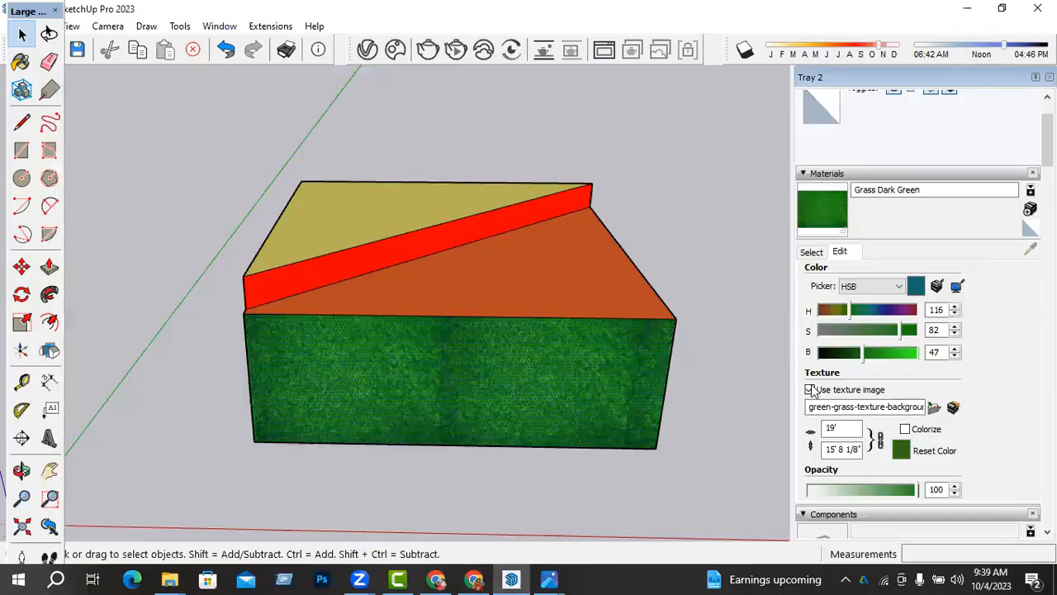
left_click(934, 406)
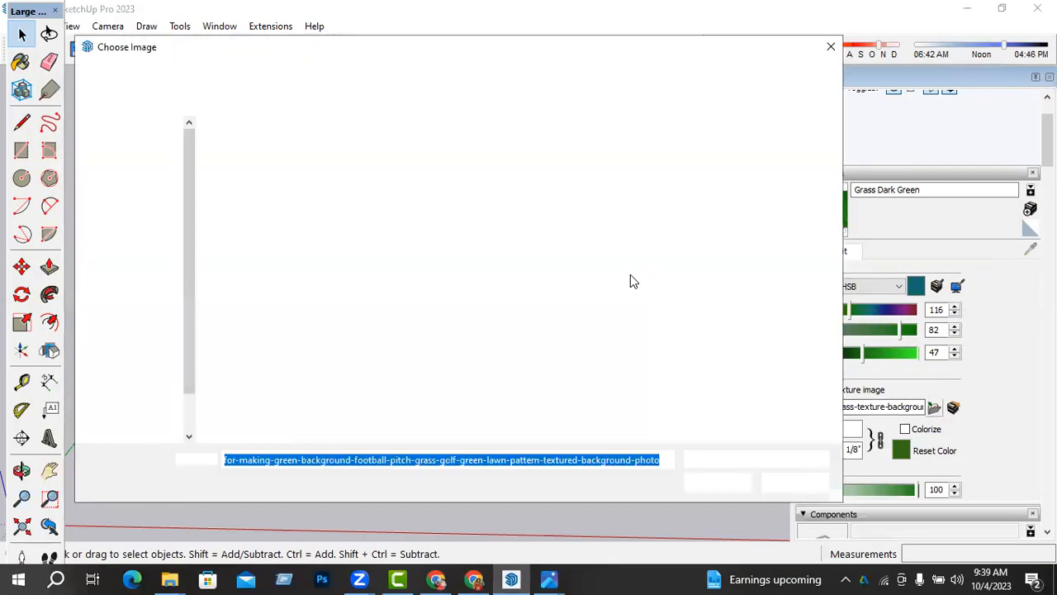
left_click(132, 354)
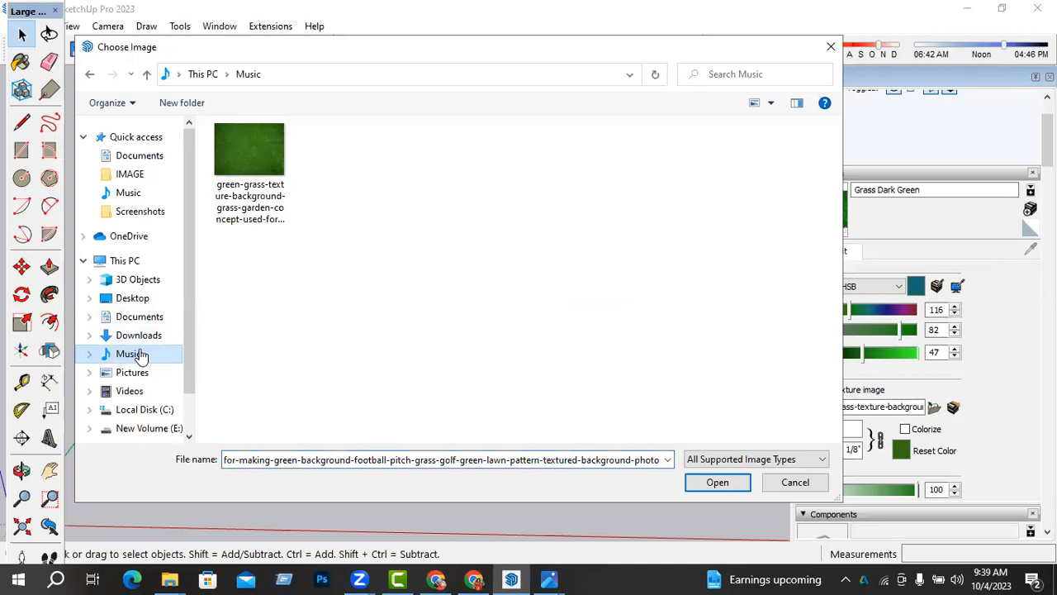
left_click(135, 373)
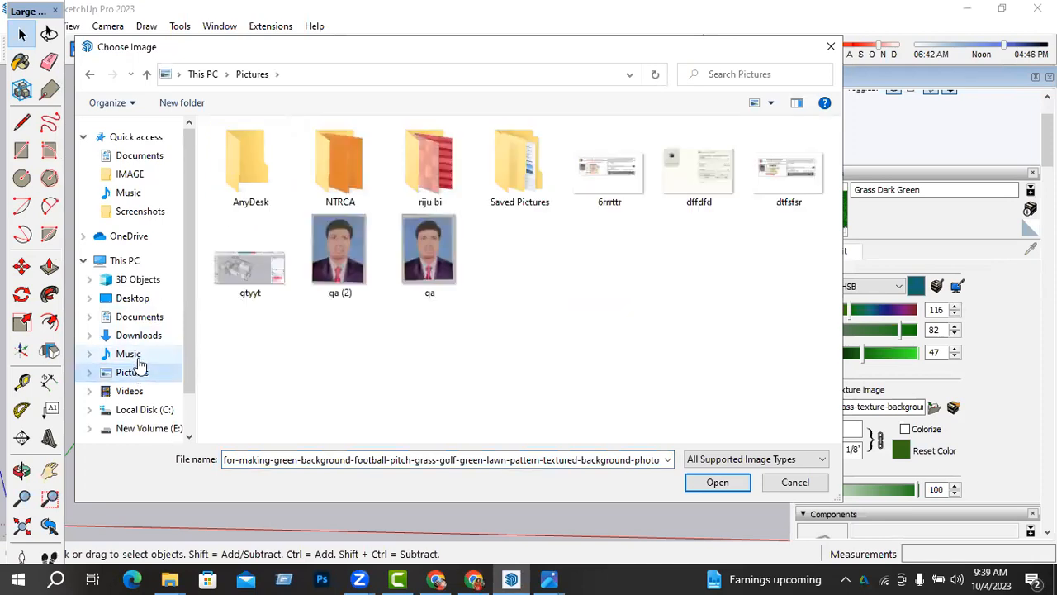
left_click(136, 355)
left_click(140, 335)
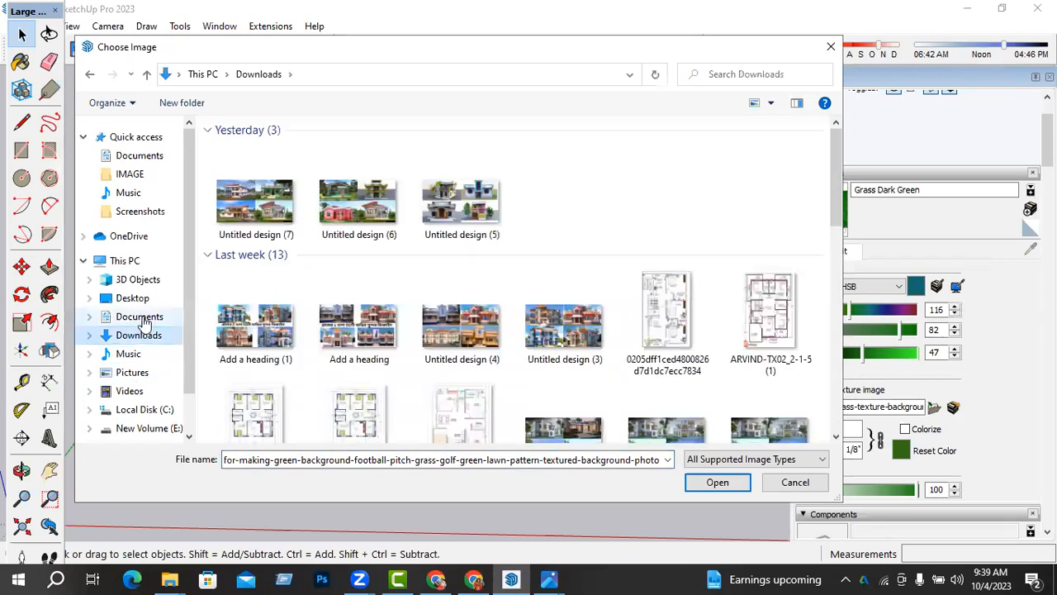
left_click(142, 319)
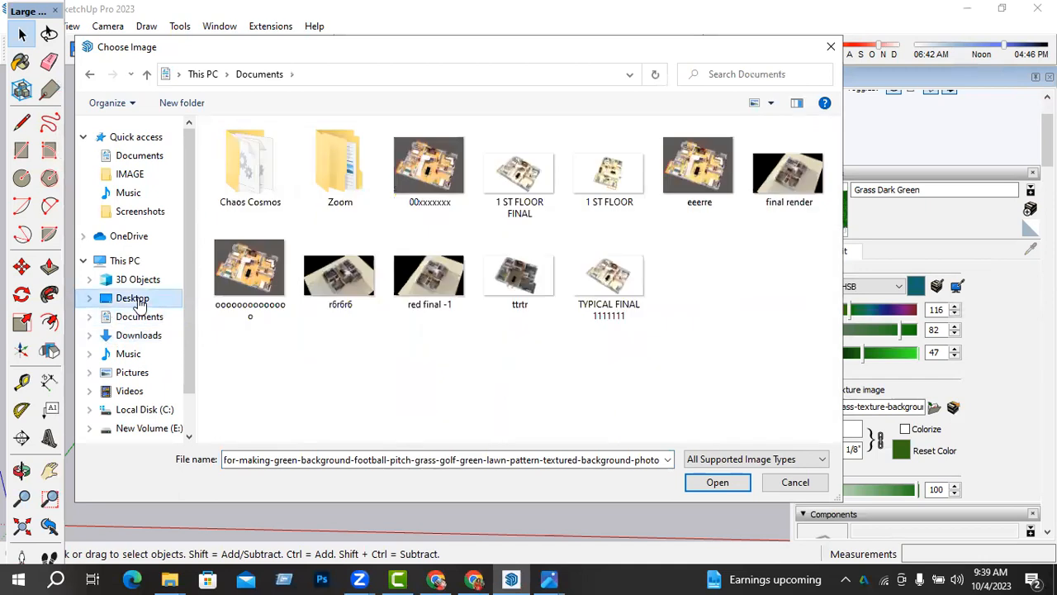
left_click(136, 300)
left_click(137, 335)
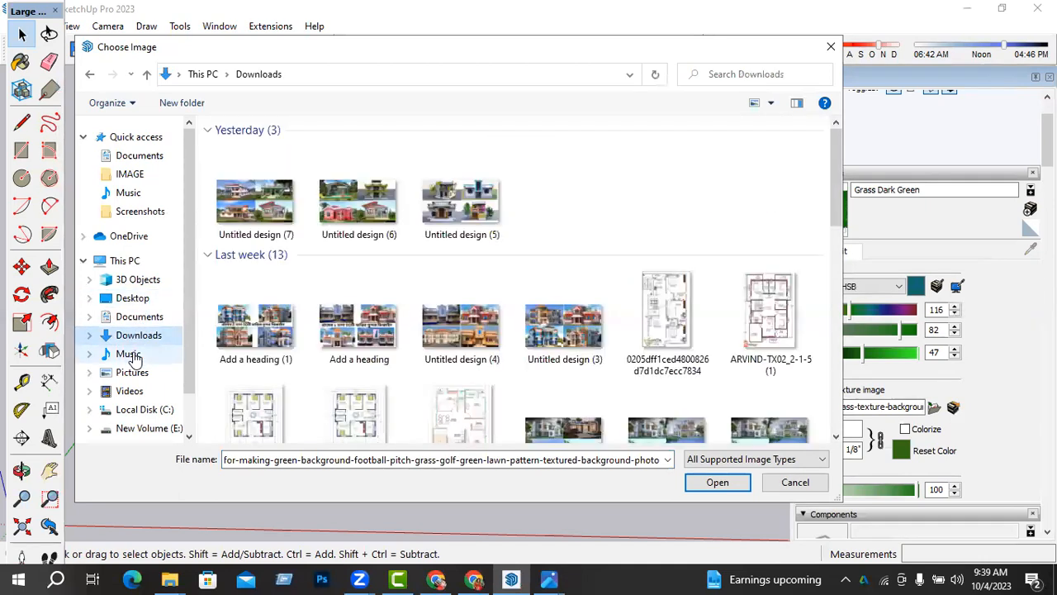
left_click(133, 355)
left_click(132, 371)
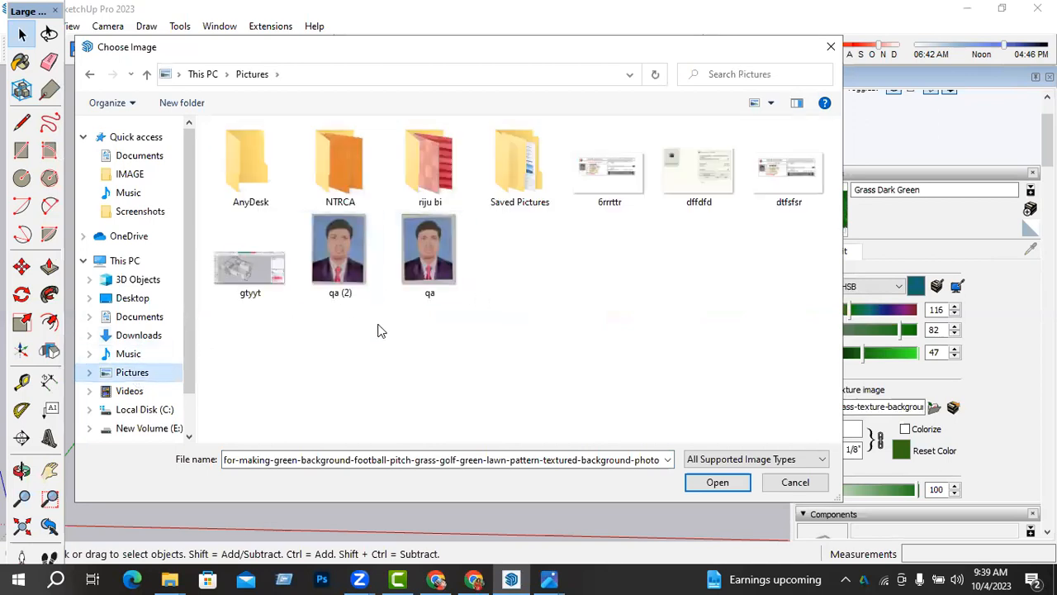
- Try the kingston-emser-tile-porcelain-tile image from the 3D Objects folder as the front face's texture, and undo the replacement
left_click(136, 297)
left_click(141, 281)
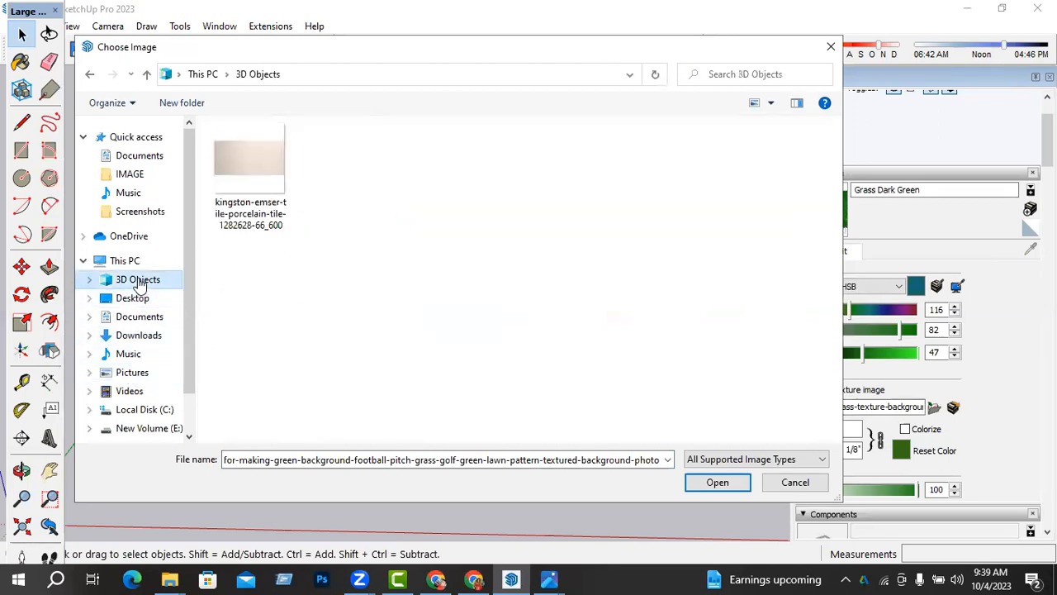
double_click(245, 184)
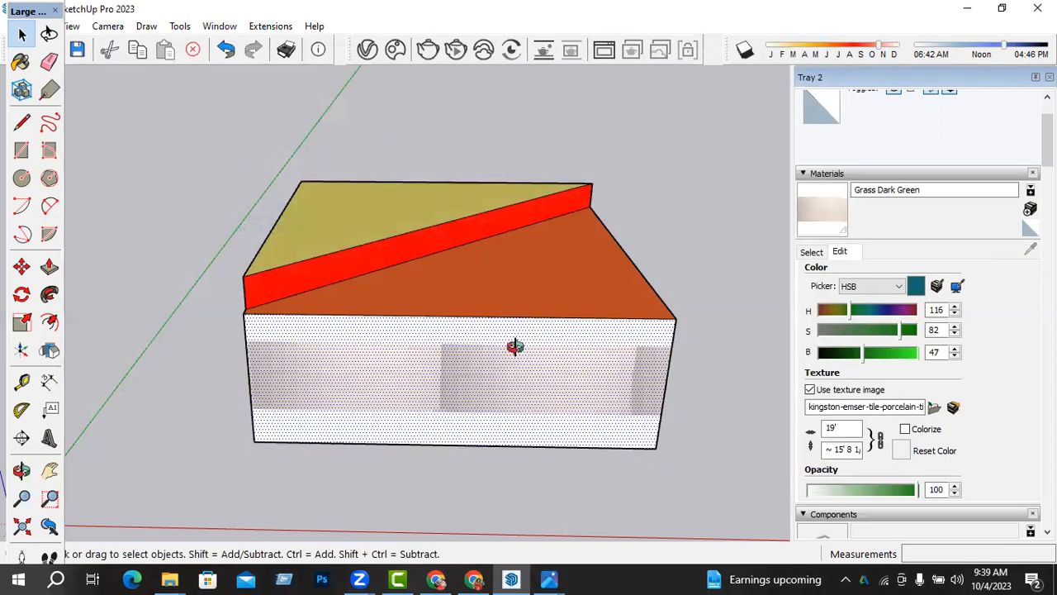
middle_click_drag(515, 347, 619, 338)
key("ctrl+z")
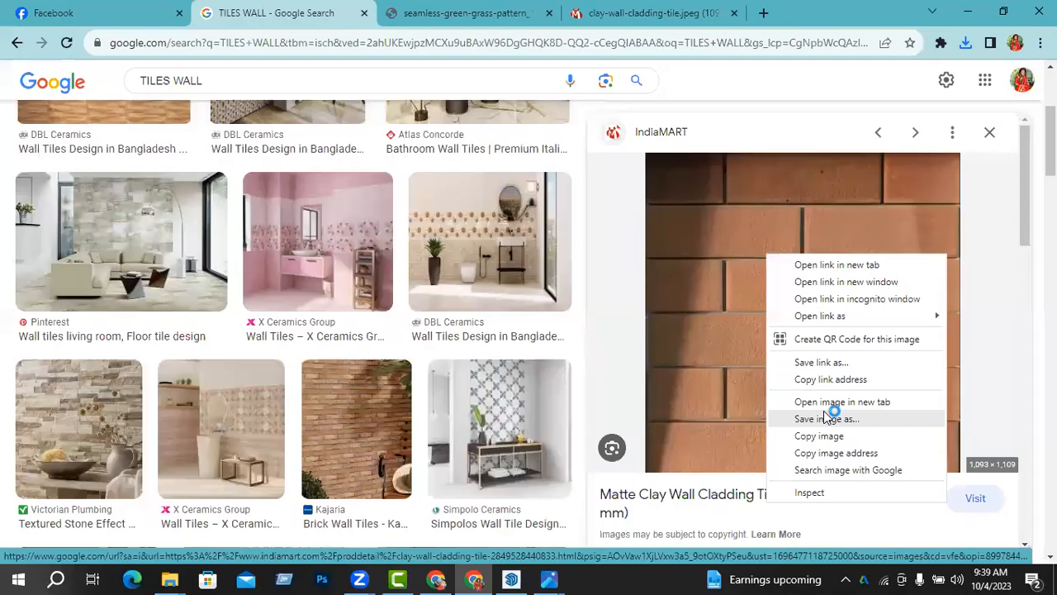
left_click(824, 416)
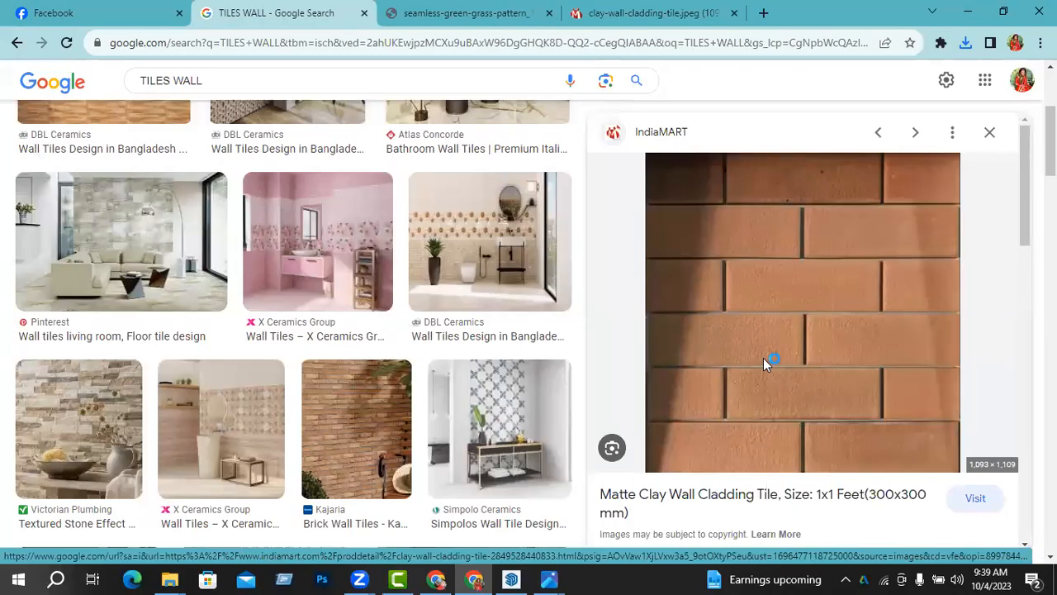
left_click(614, 11)
left_click(968, 11)
middle_click_drag(518, 353, 505, 370)
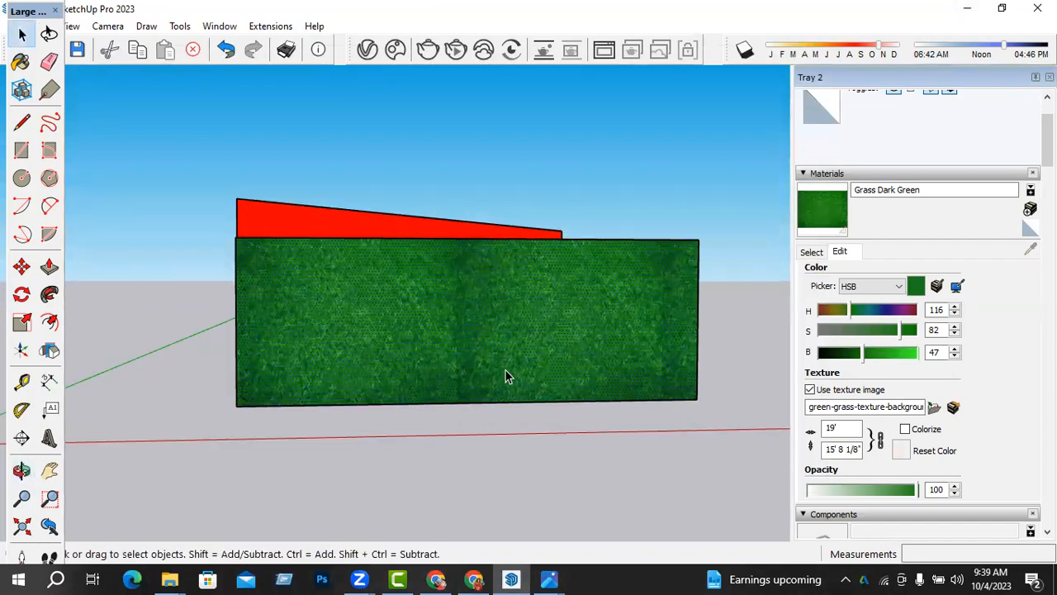
- Look through the Downloads, Pictures, Music and Videos folders for the clay wall tile texture, and dismiss the image chooser
left_click(933, 406)
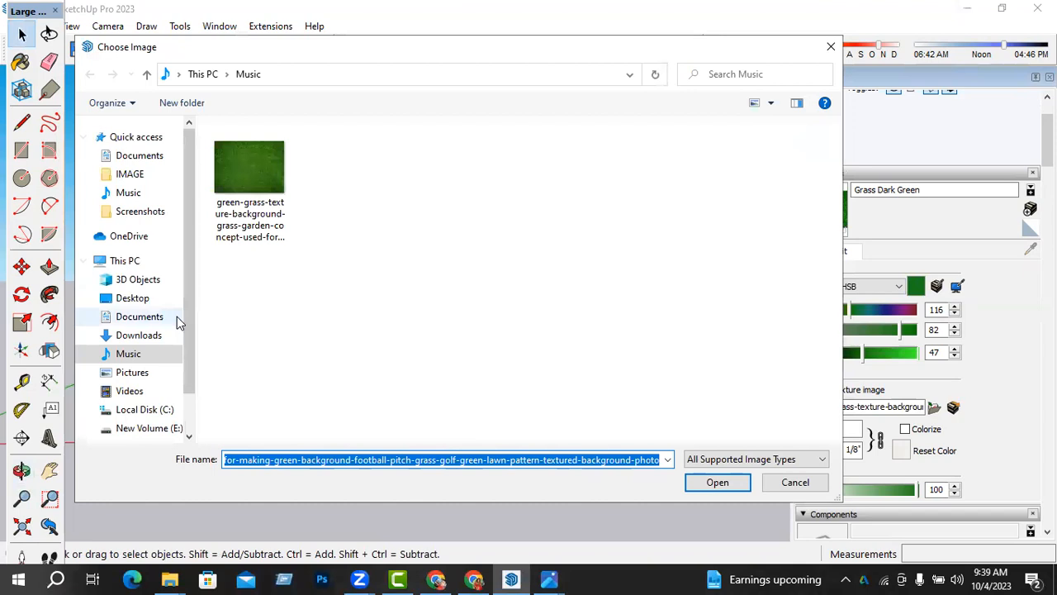
left_click(136, 336)
left_click(132, 372)
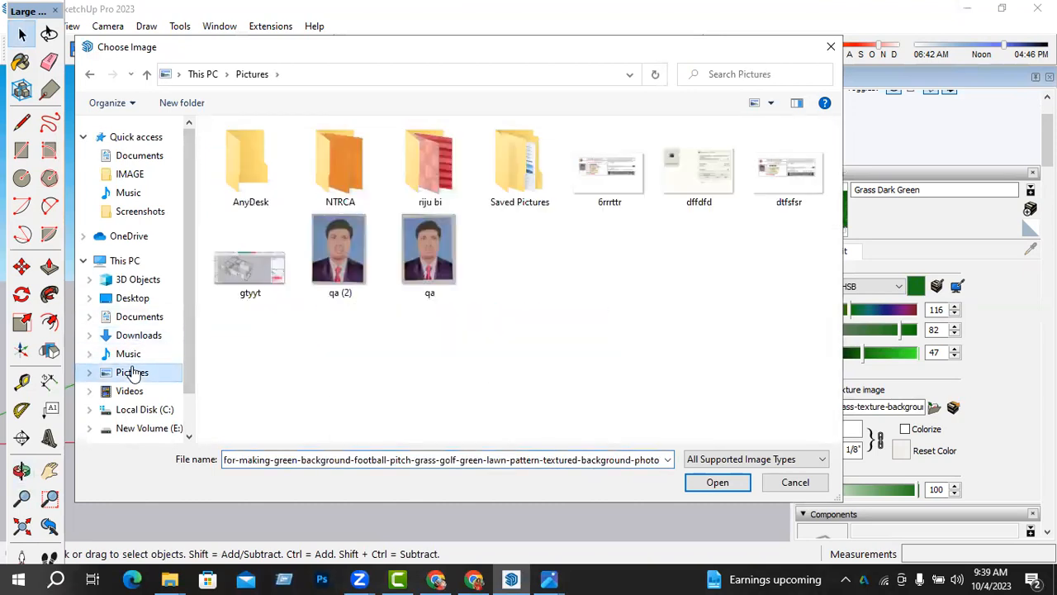
left_click(128, 355)
left_click(133, 373)
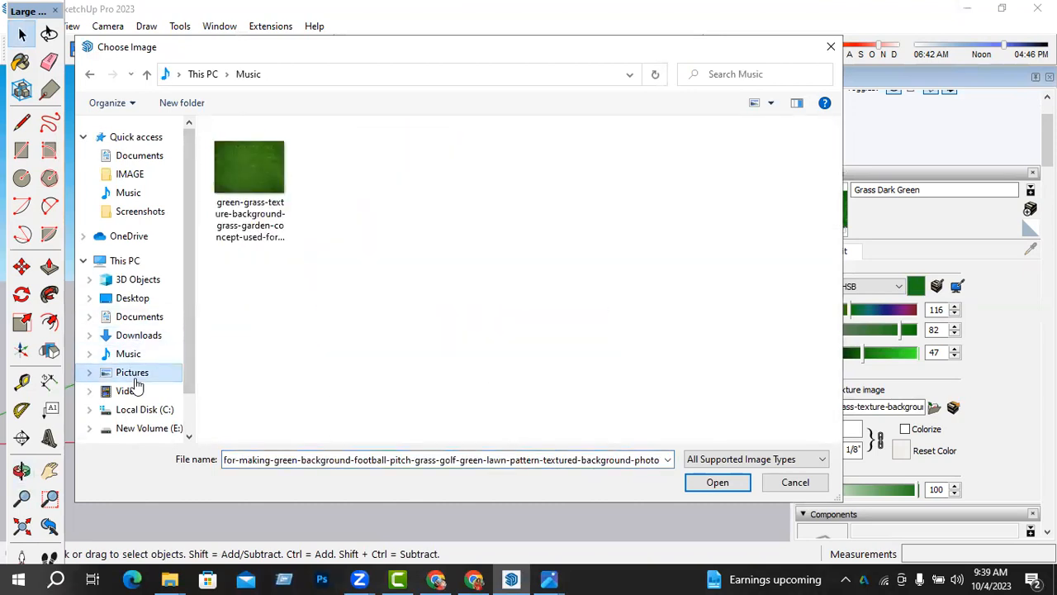
left_click(128, 391)
left_click(831, 46)
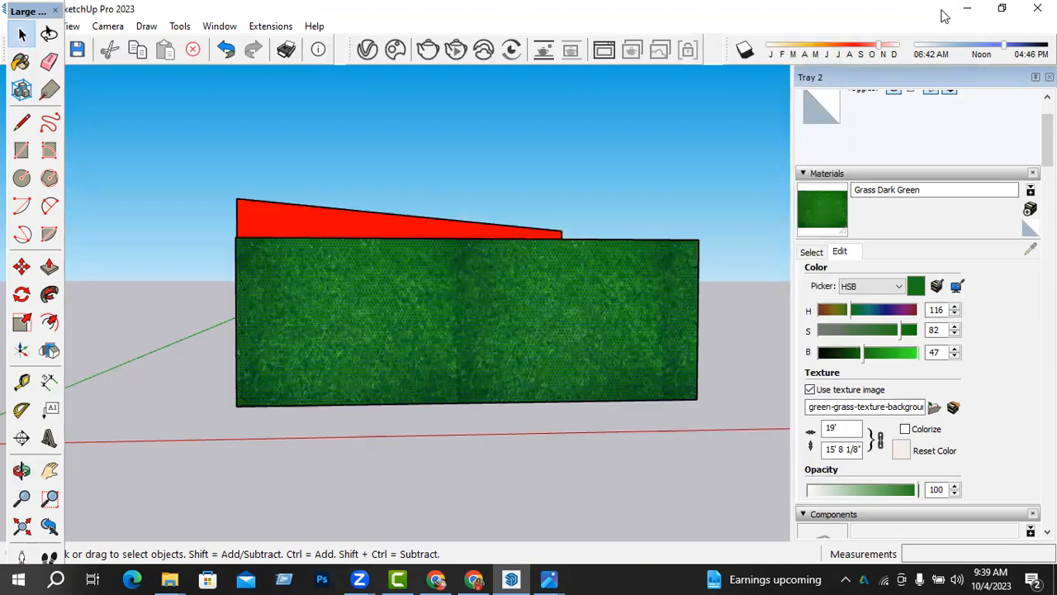
- Check the saved images in the Music folder in File Explorer, and switch back to SketchUp
left_click(960, 10)
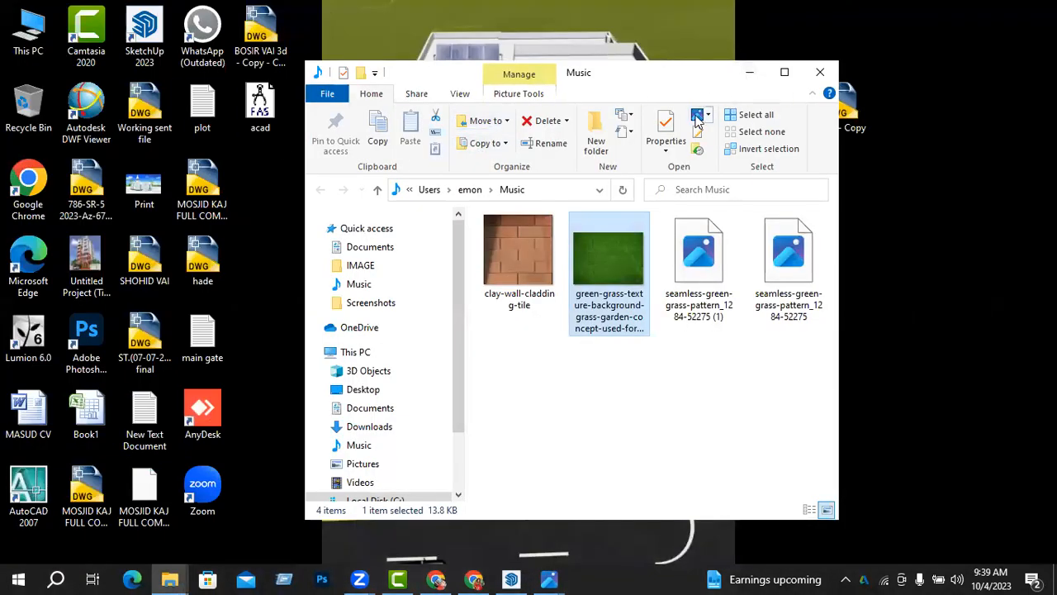
left_click(784, 72)
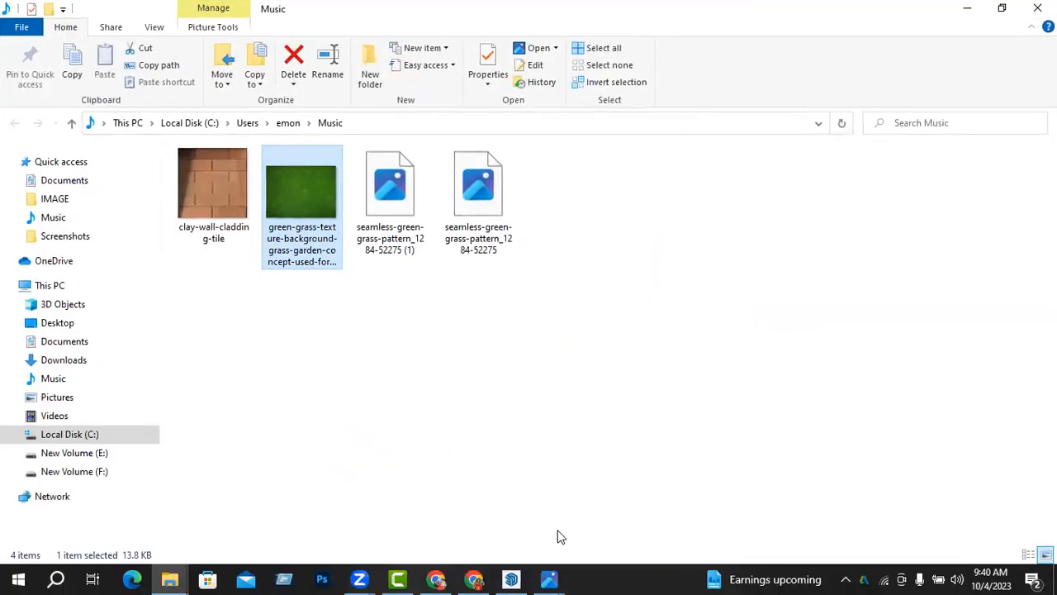
left_click(510, 579)
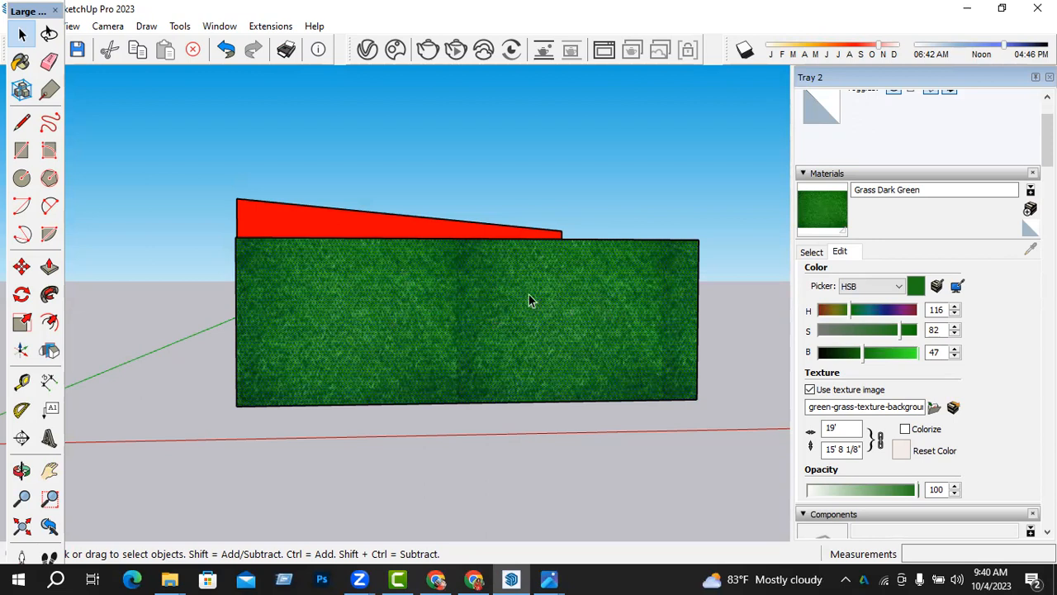
- Replace the Grass Dark Green material's texture image with eeerre.png from the Documents folder
left_click(933, 407)
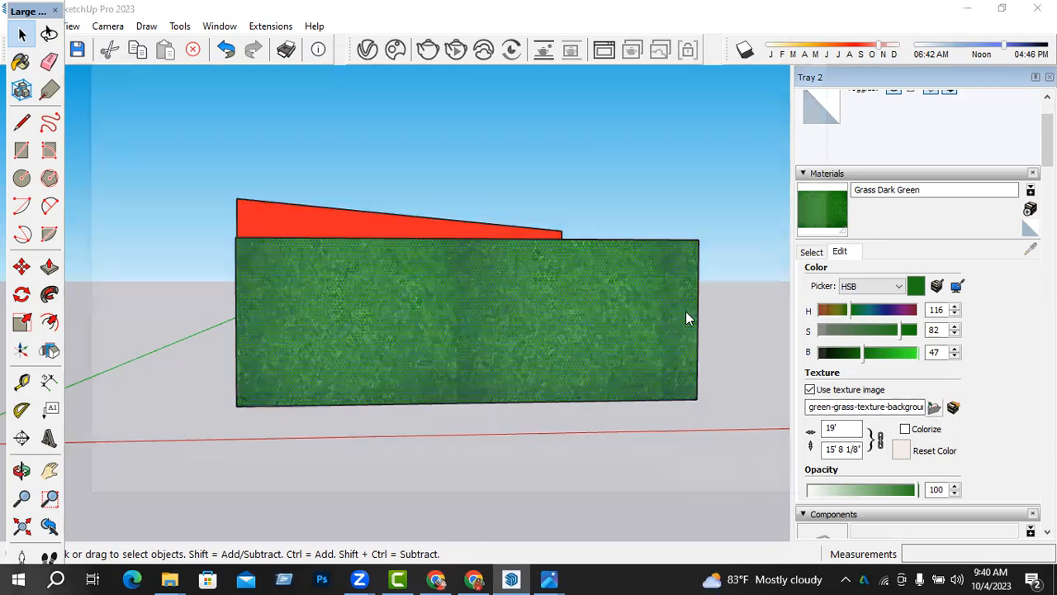
left_click(132, 342)
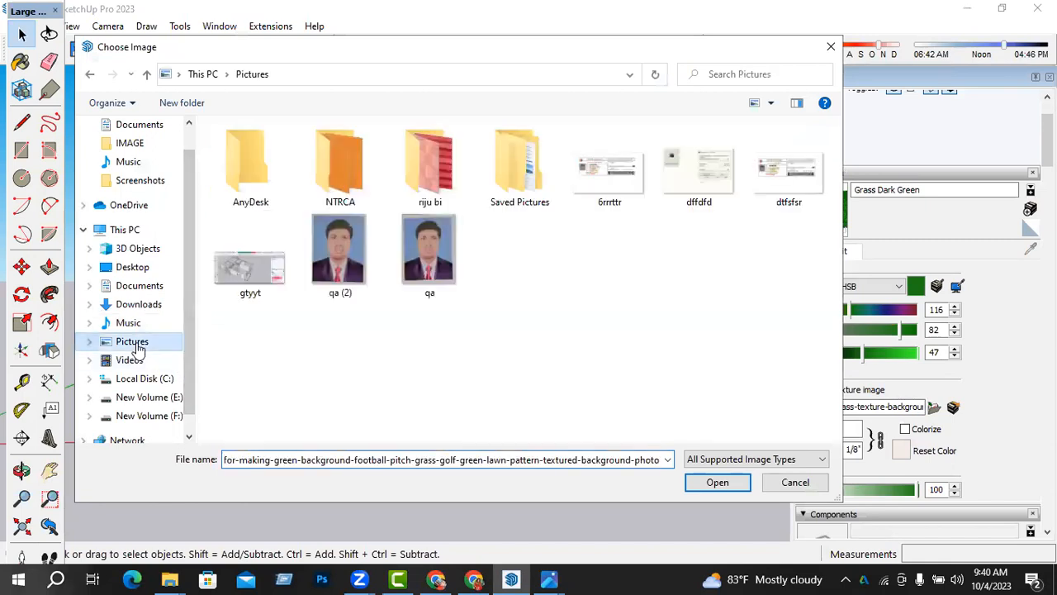
left_click(128, 323)
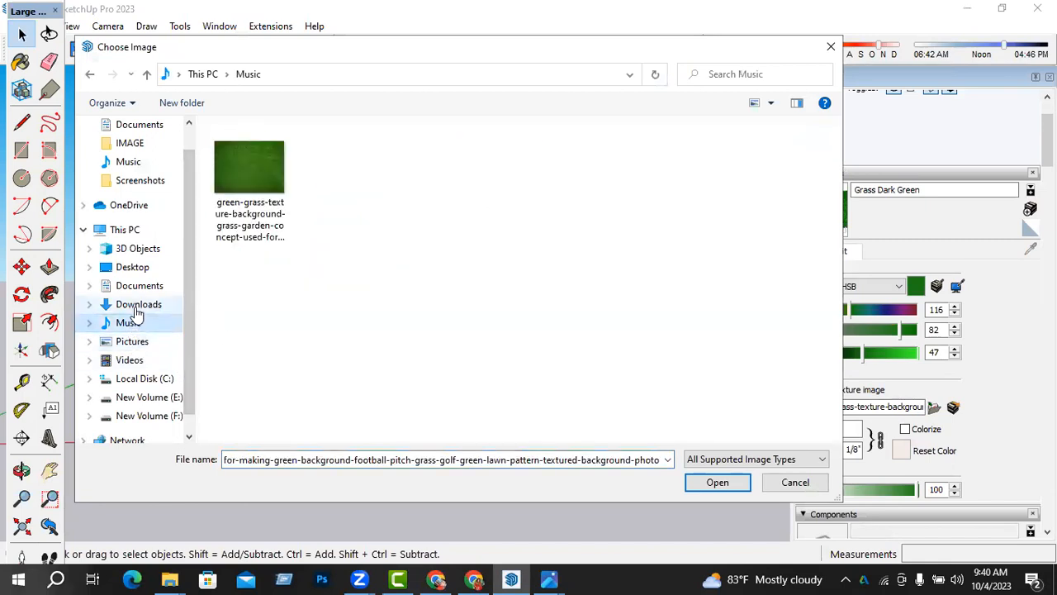
left_click(137, 307)
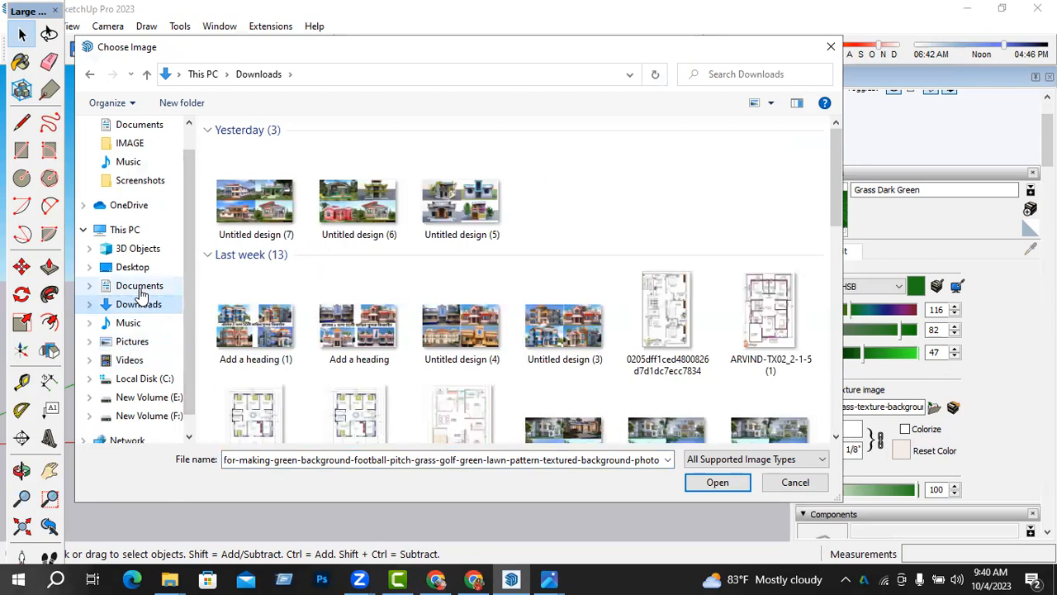
left_click(140, 289)
left_click(689, 189)
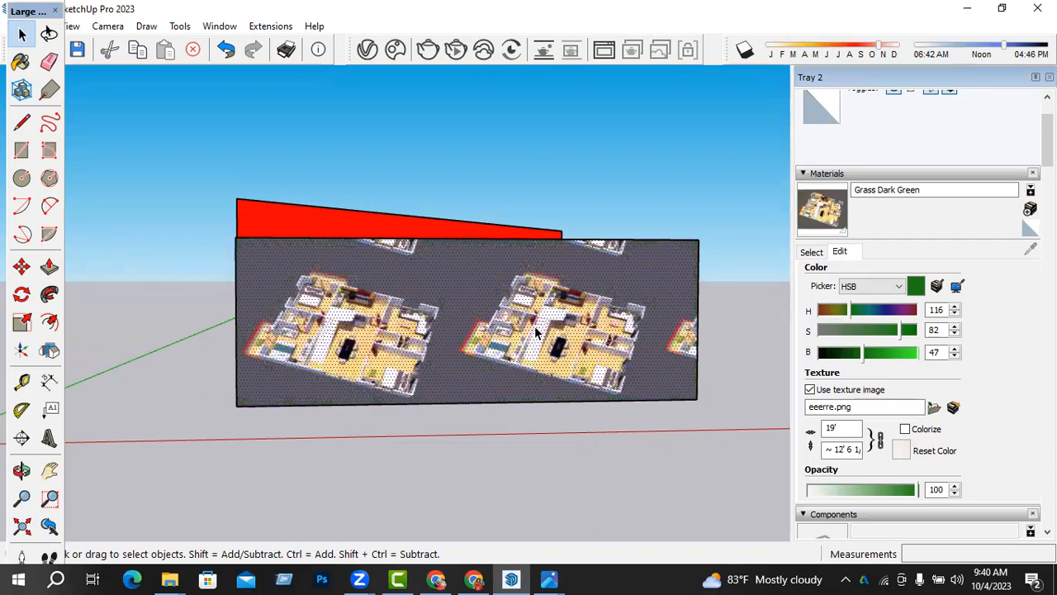
- Examine the floor plan texture on the box's front face up close, with the face deselected
middle_click_drag(533, 347, 531, 365)
key("b")
scroll(341, 380, "up", 3)
key("space")
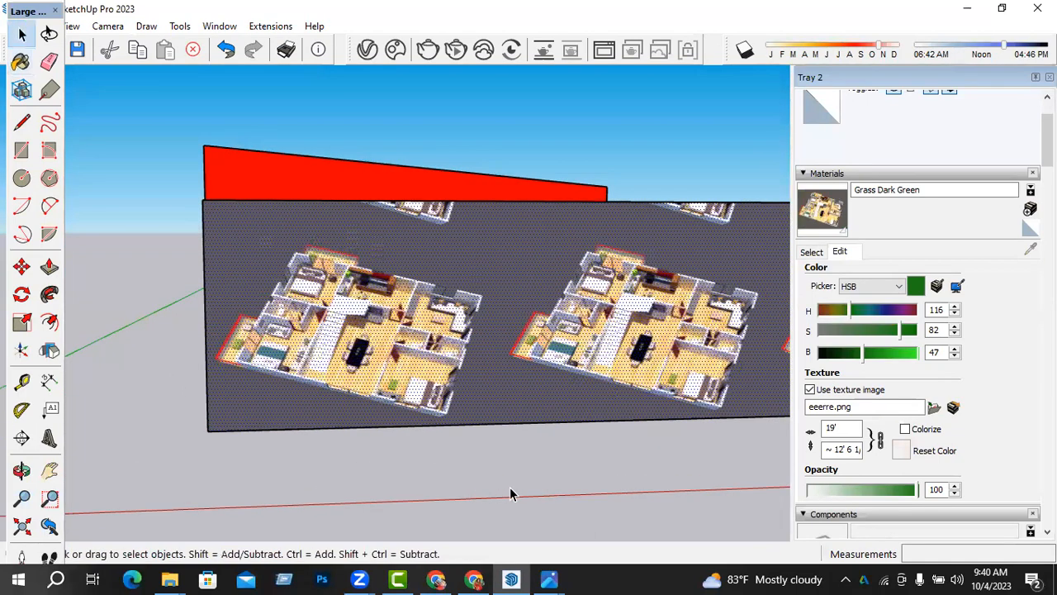
scroll(314, 375, "up", 4)
scroll(384, 423, "down", 2)
middle_click_drag(385, 423, 401, 408)
left_click(571, 163)
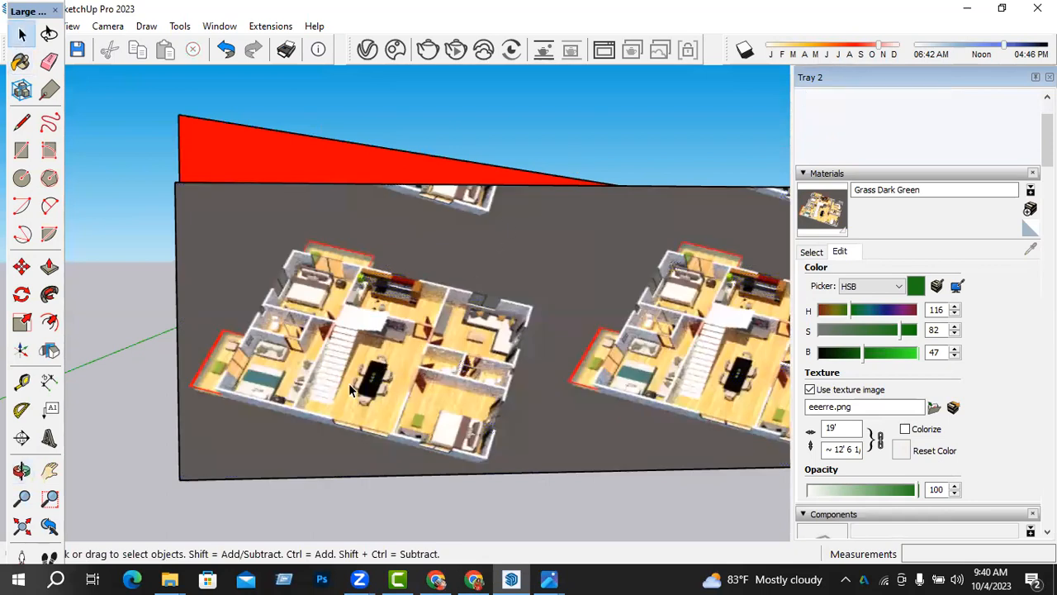
- Try a width of 40' for the eeerre.png texture, and undo the size change
left_click(840, 427)
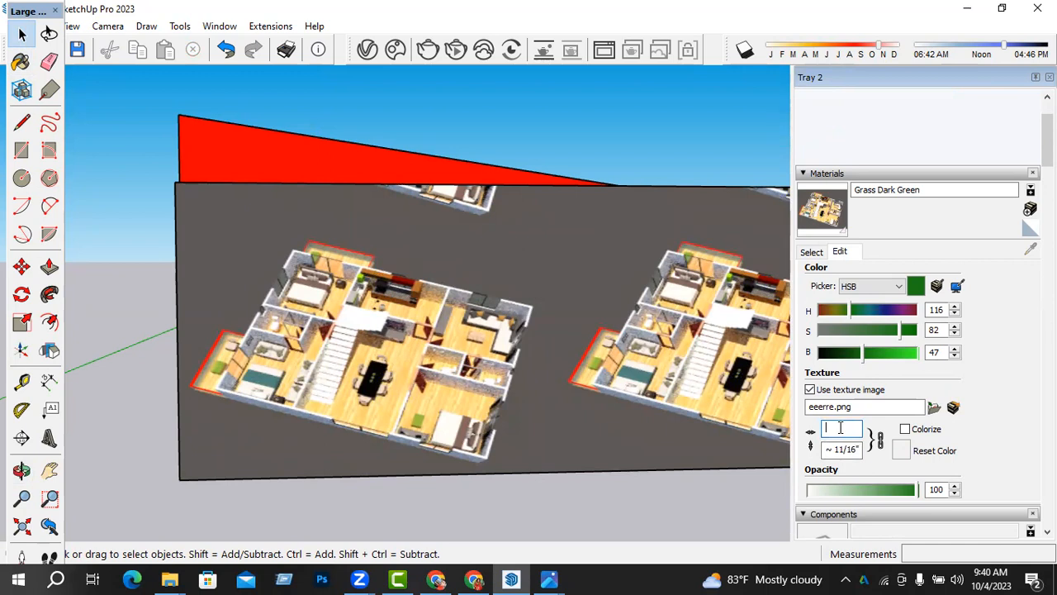
type("40'")
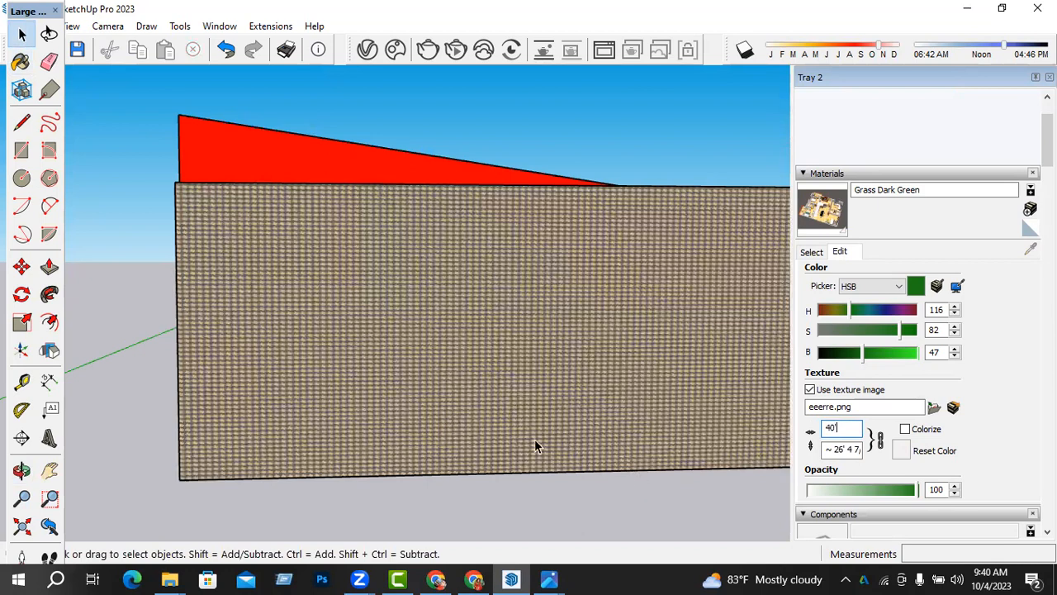
key("Return")
middle_click_drag(438, 409, 395, 387)
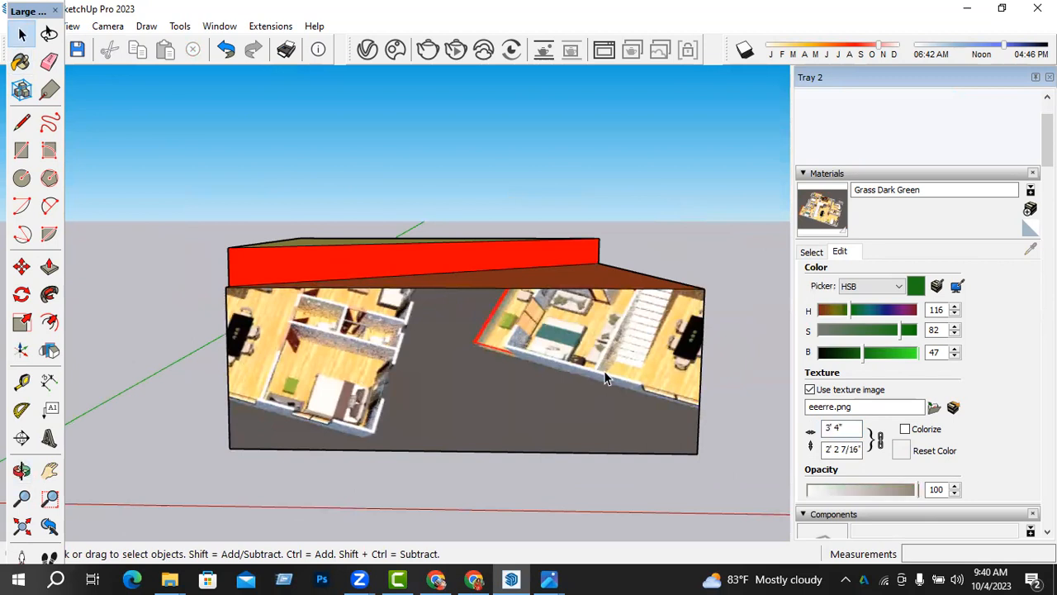
key("ctrl+z")
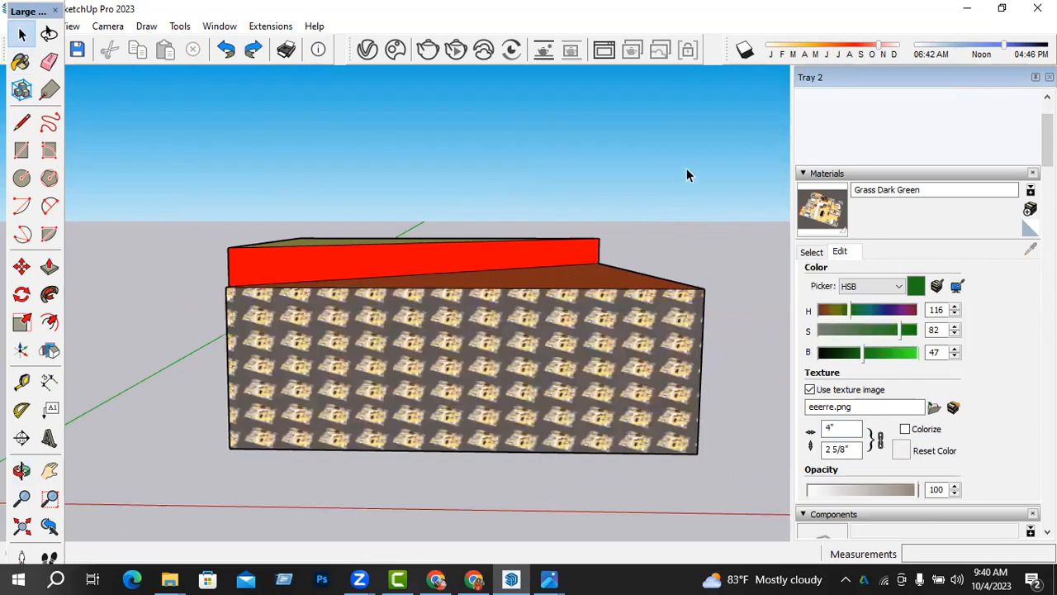
middle_click_drag(418, 311, 706, 308)
- Paint the box's front face with the orange Color B05 from the Colors material collection
left_click(554, 377)
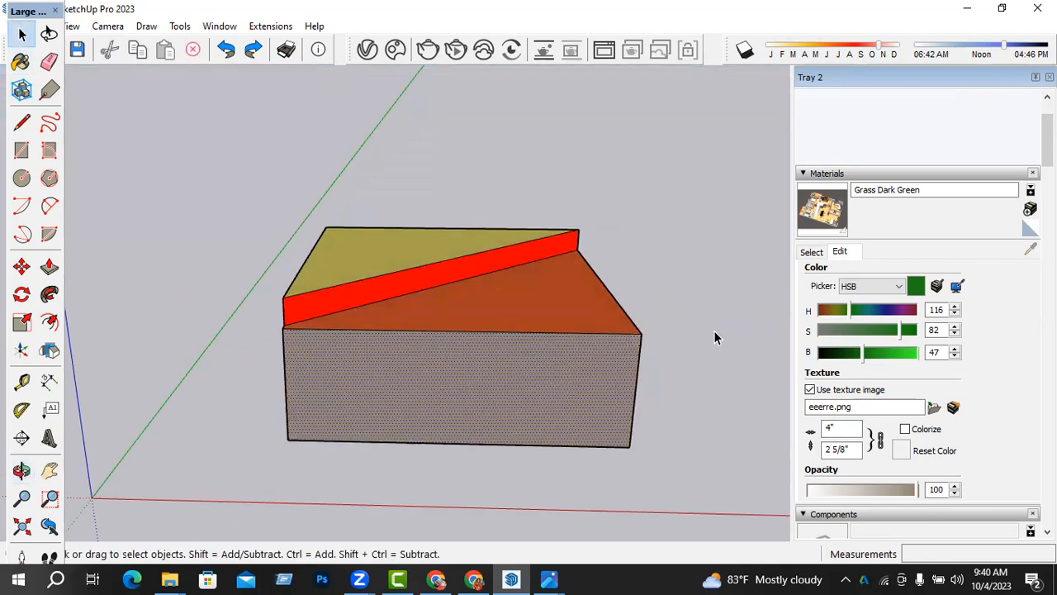
left_click(811, 251)
left_click(929, 274)
scroll(907, 334, "up", 2)
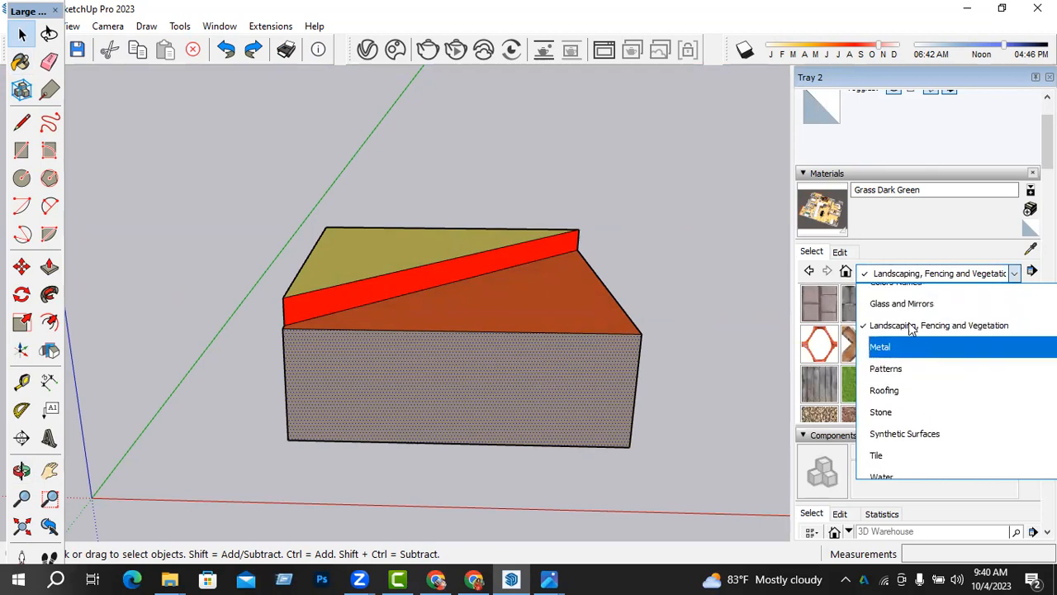
left_click(896, 360)
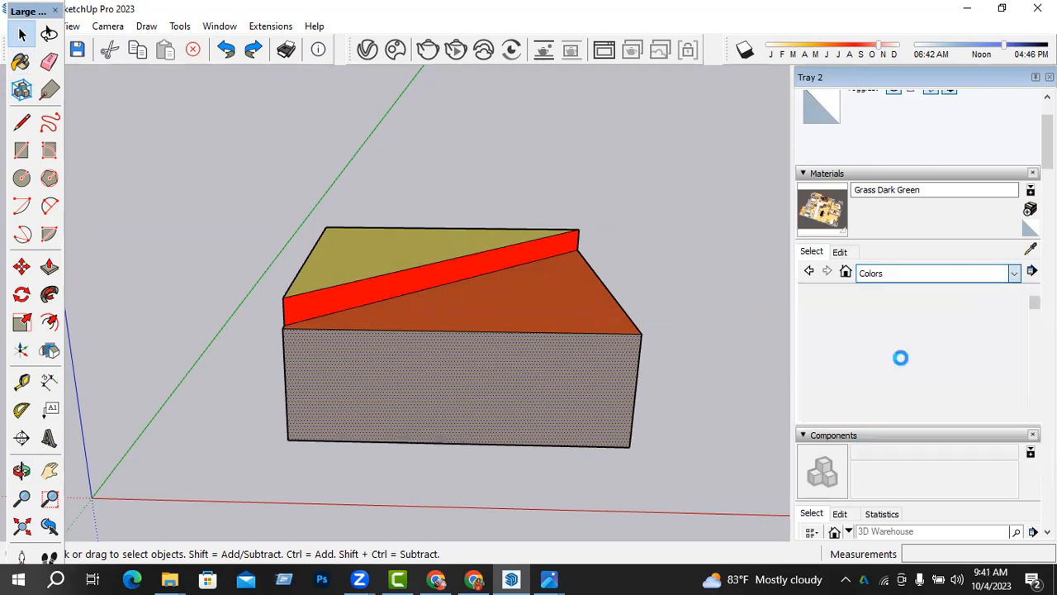
left_click(901, 382)
left_click(607, 345)
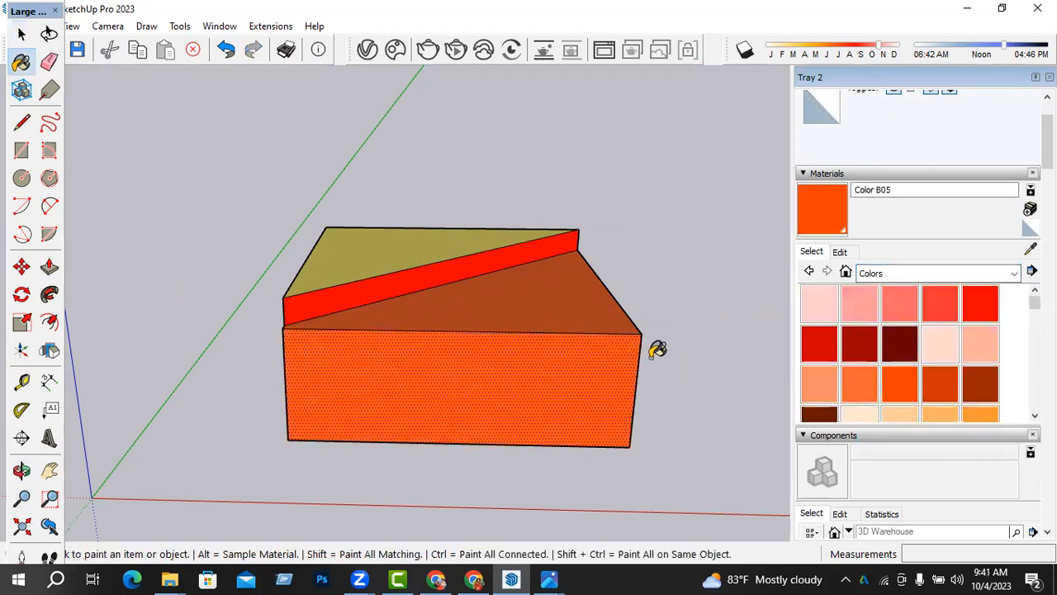
- Move the entire box along the ground towards the origin, using its lower front corner as the base point
key("space")
middle_click_drag(542, 364, 577, 372)
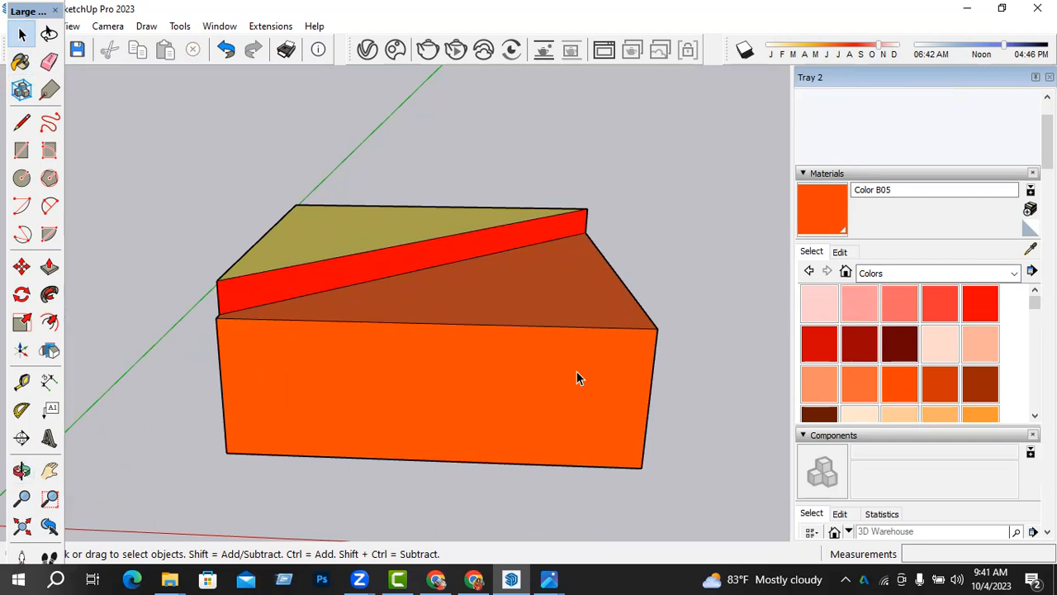
middle_click_drag(576, 373, 432, 361)
left_click_drag(694, 197, 267, 443)
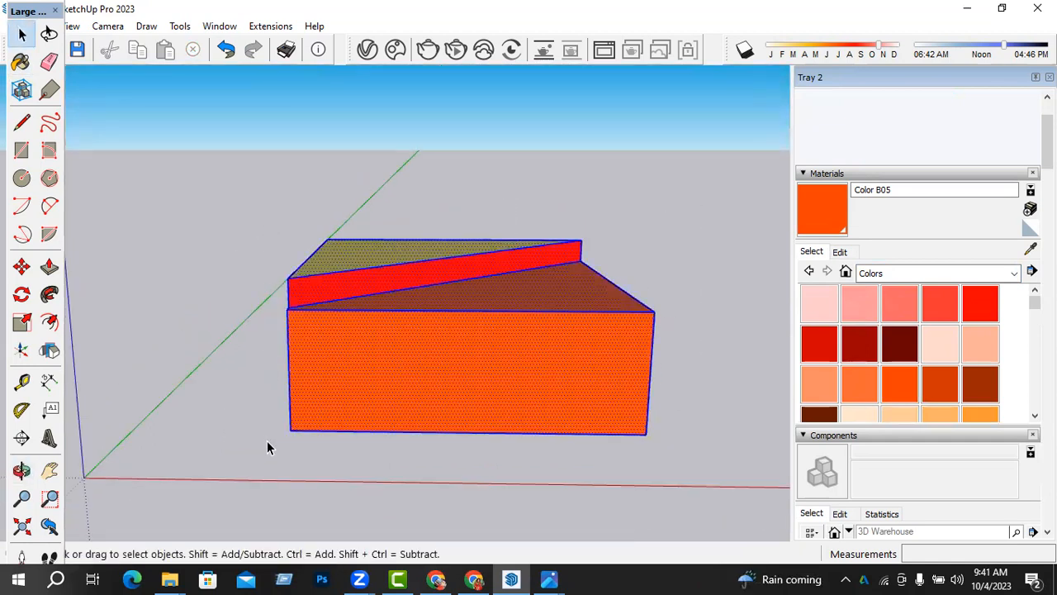
key("m")
left_click(292, 431)
scroll(481, 388, "down", 2)
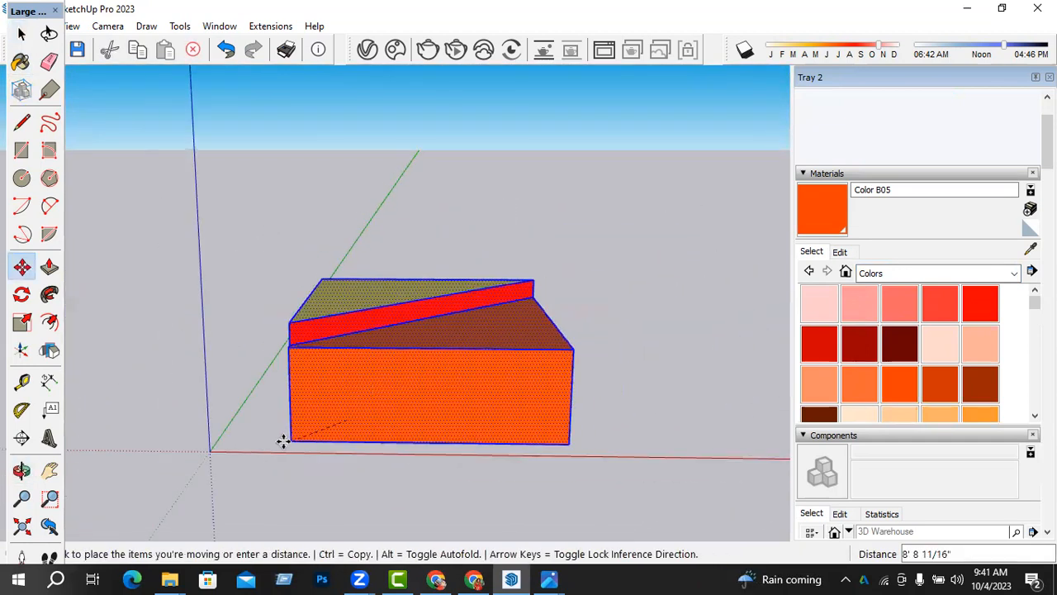
left_click(256, 439)
key("space")
- Paint the box's front face with Water Light Blue from the Water material collection
scroll(327, 446, "down", 2)
left_click(507, 396)
scroll(349, 425, "up", 2)
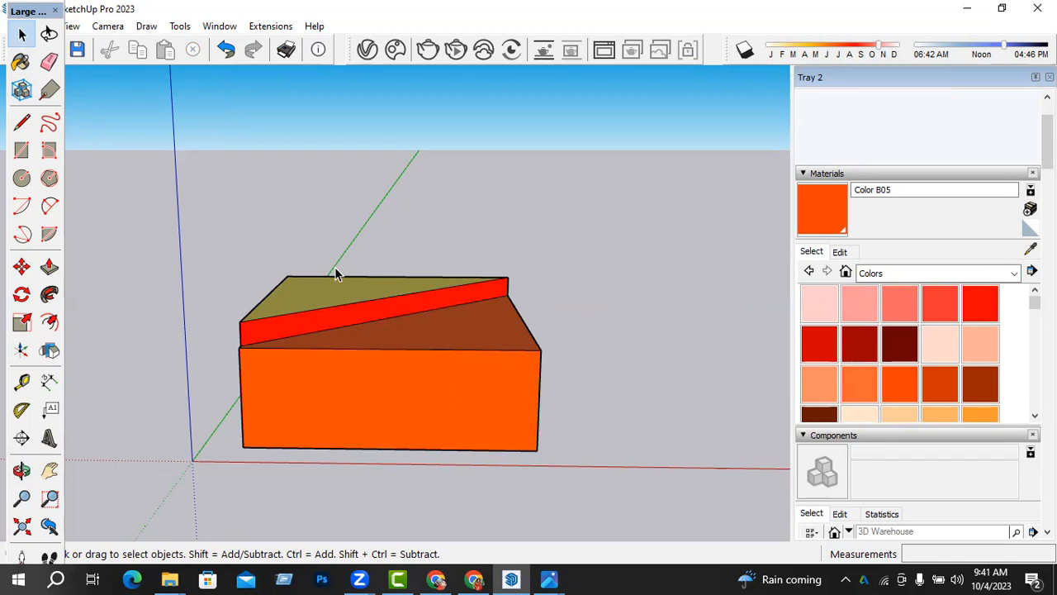
middle_click_drag(334, 300, 401, 267)
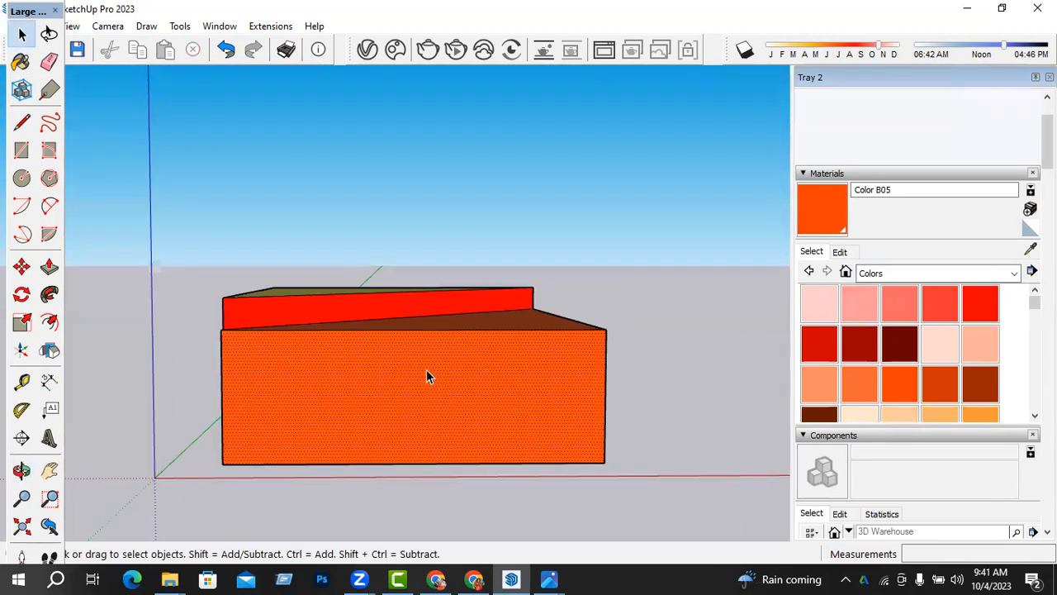
left_click(899, 273)
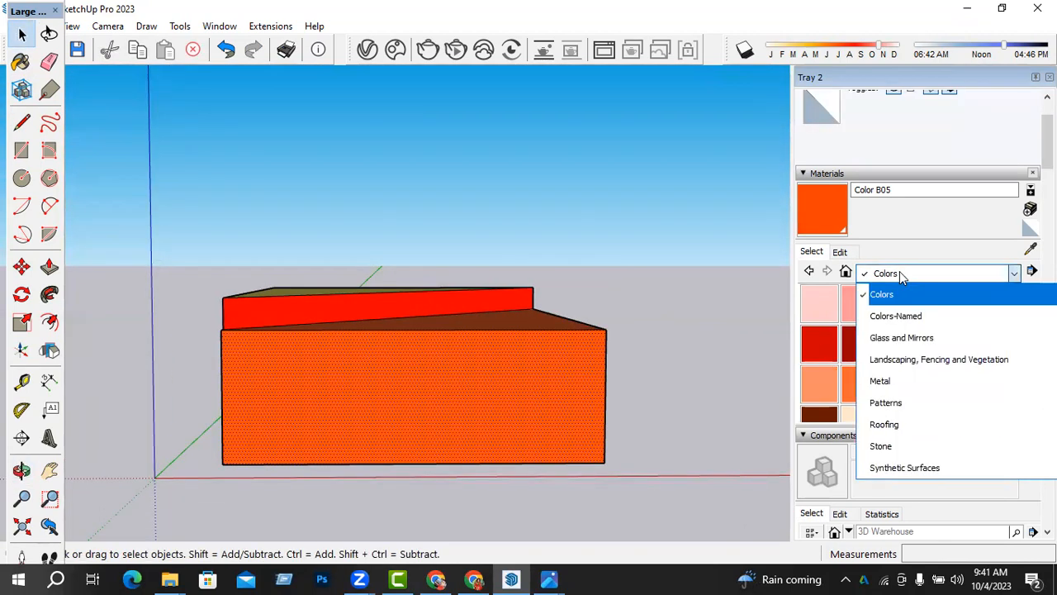
scroll(907, 442, "down", 2)
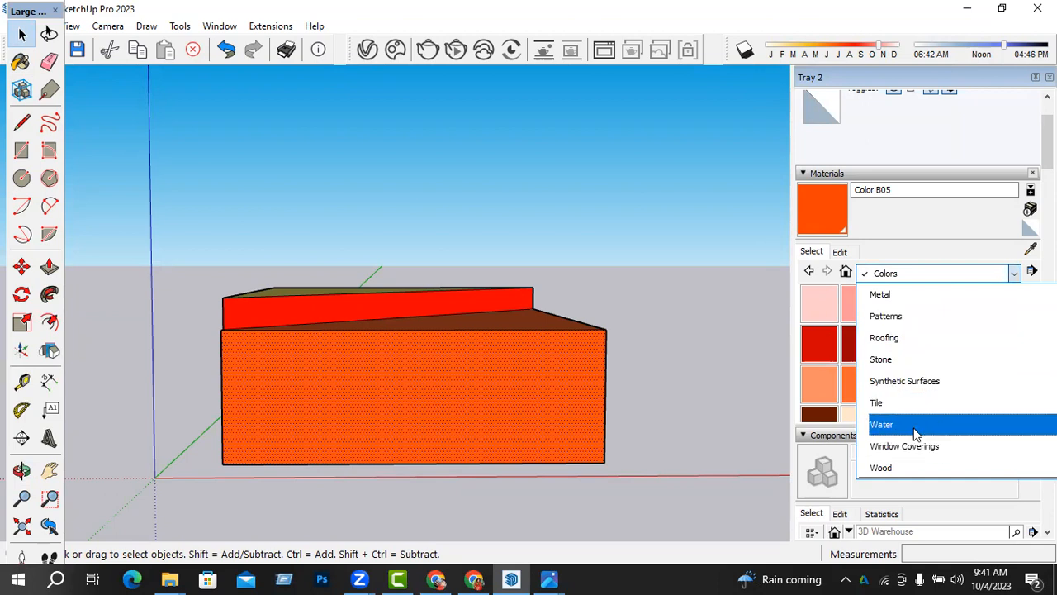
left_click(915, 430)
left_click(899, 303)
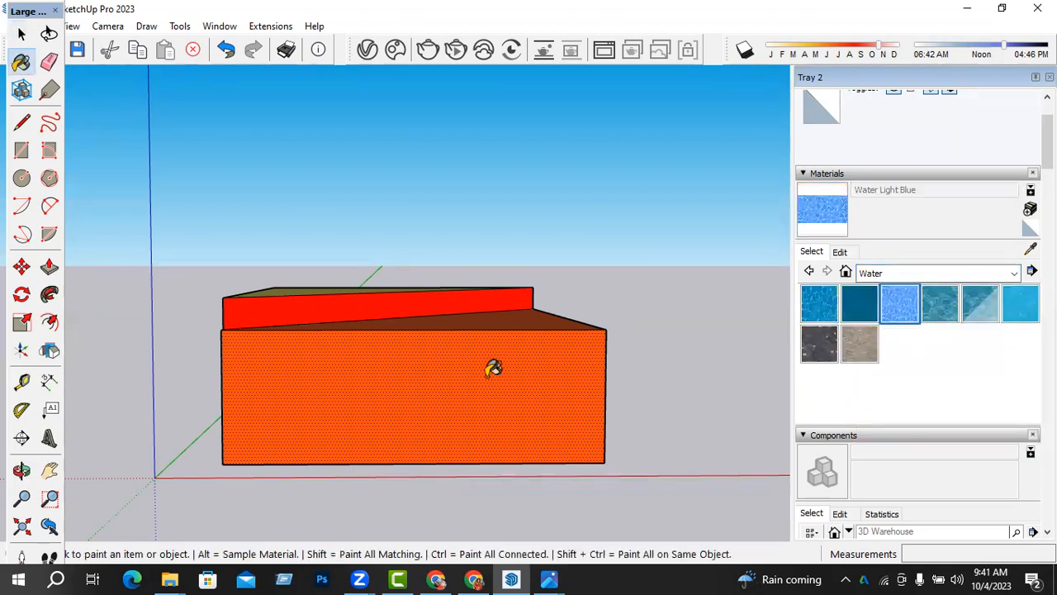
left_click(493, 368)
key("space")
- Draw a rectangle about 17' by 12' on the box's lower orange top face
mouse_move(451, 427)
middle_mouse_down()
mouse_move(482, 350)
mouse_move(570, 380)
middle_mouse_up()
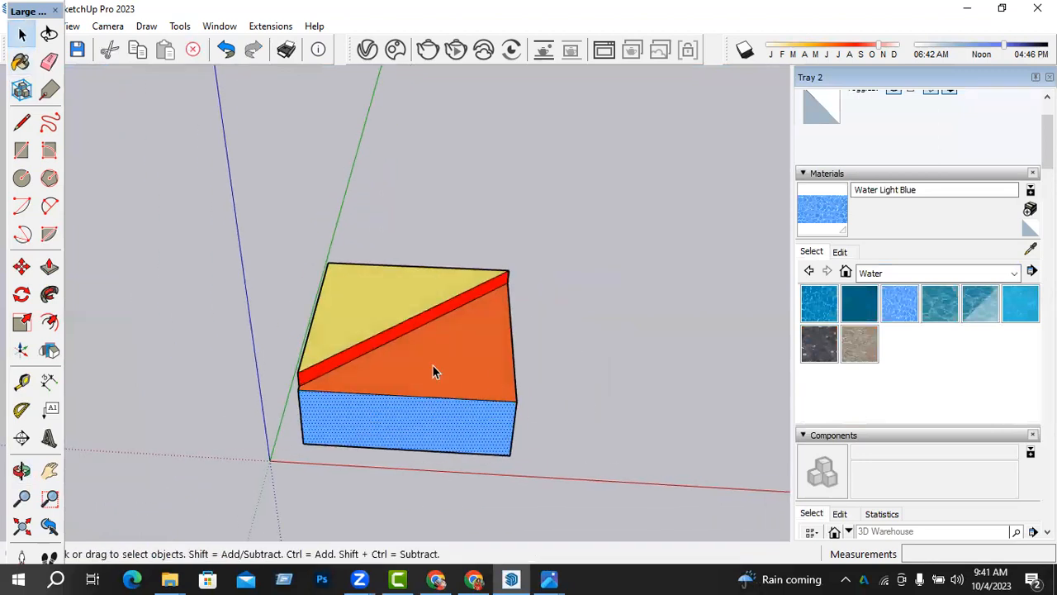
scroll(432, 365, "up", 2)
left_click(21, 150)
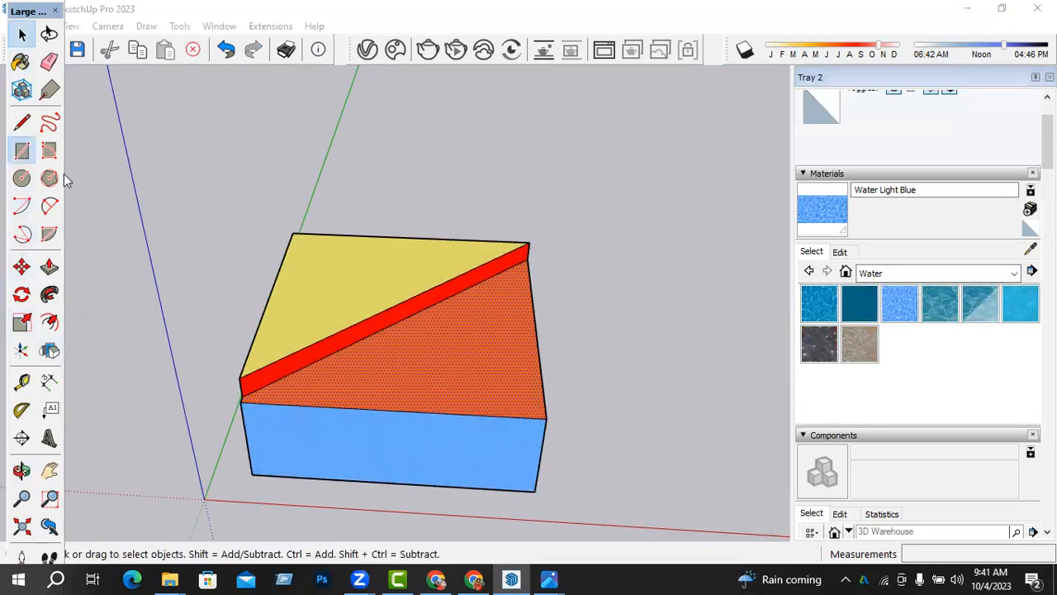
scroll(416, 366, "up", 2)
left_click(404, 364)
left_click(545, 311)
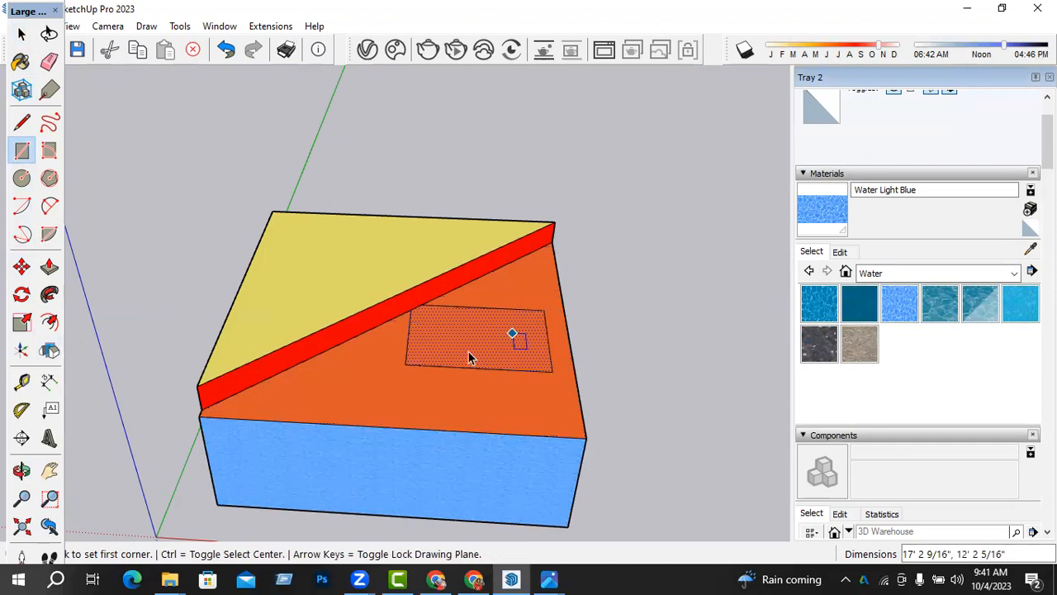
- Push the rectangle about 3' 4" down into the box to form a pool recess
key("space")
left_click(470, 353)
left_click(468, 376)
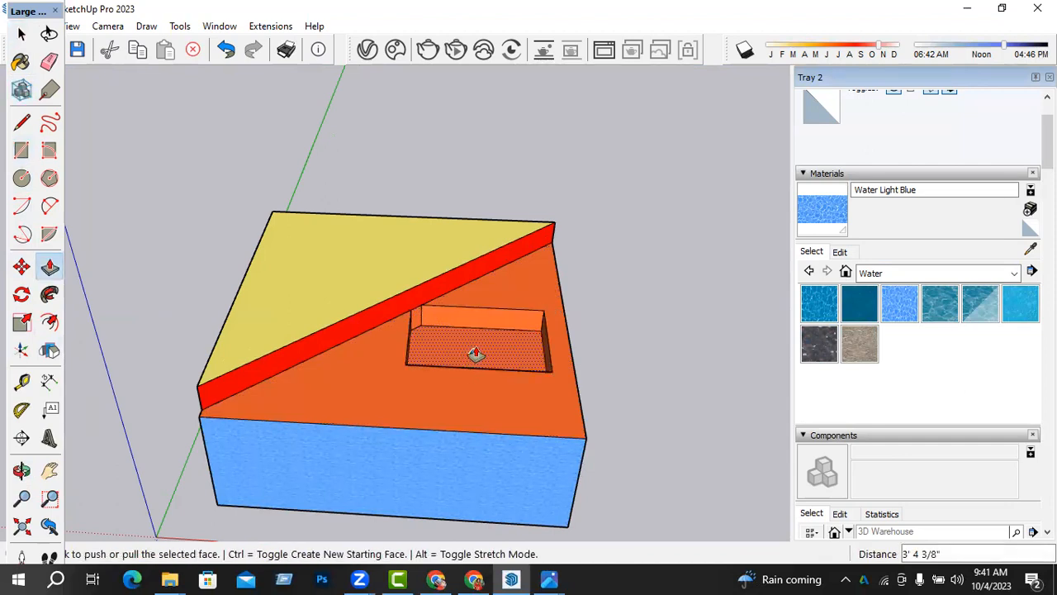
key("space")
- Paint the floor of the pool recess with Water Light Blue
scroll(476, 339, "up", 2)
left_click(837, 232)
left_click(442, 334)
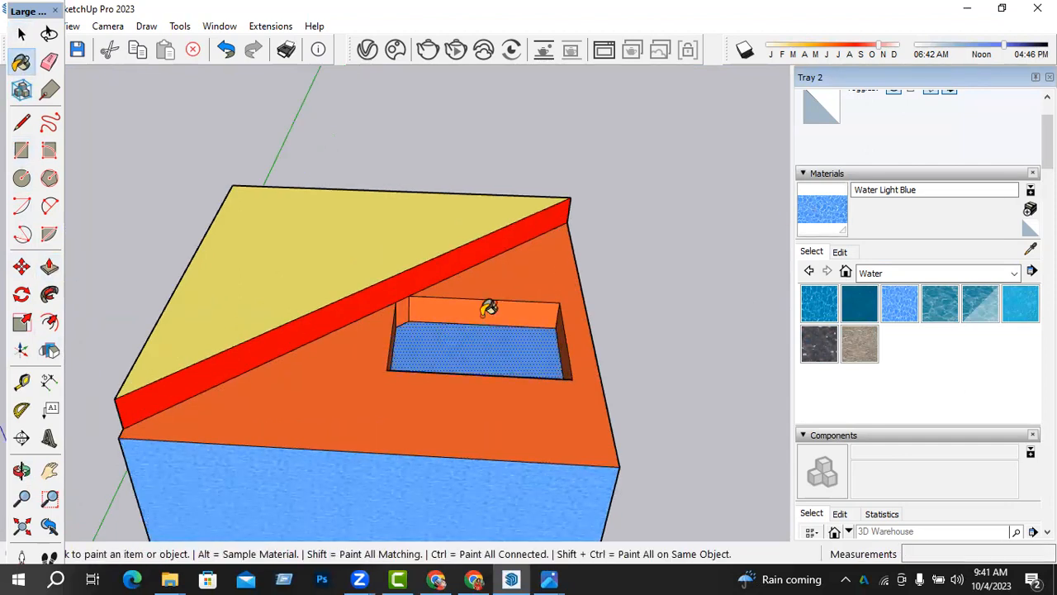
- Paint the side walls of the pool recess with the same Water Light Blue material
scroll(484, 306, "up", 2)
left_click(491, 307)
middle_click_drag(490, 307, 418, 383)
scroll(382, 332, "up", 3)
left_click(376, 294)
left_click(317, 347)
mouse_move(512, 368)
middle_mouse_down()
mouse_move(417, 333)
mouse_move(264, 385)
mouse_move(218, 325)
middle_mouse_up()
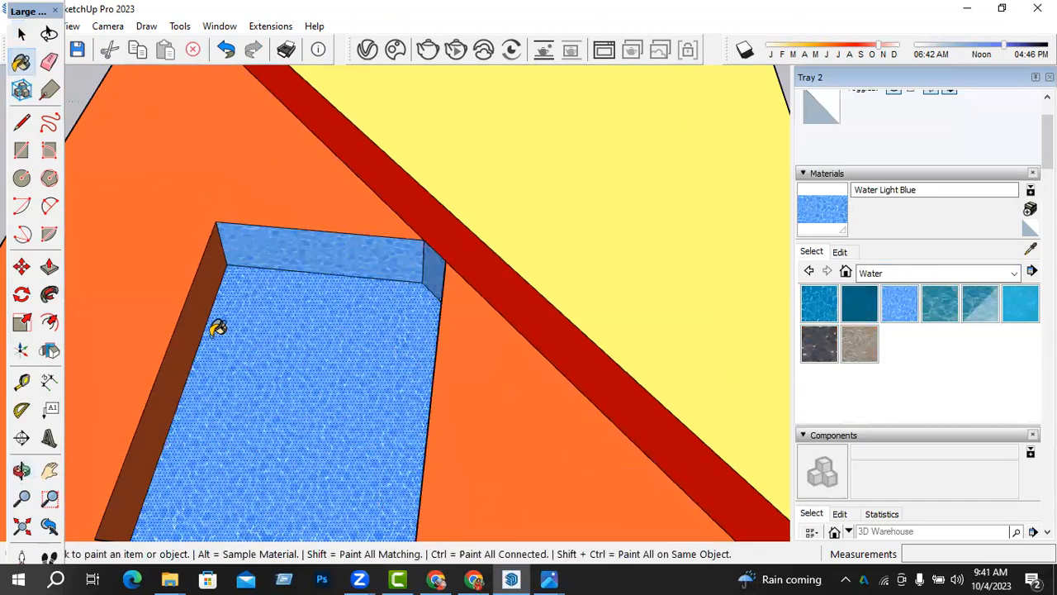
scroll(493, 300, "down", 2)
mouse_move(493, 300)
middle_mouse_down()
mouse_move(111, 342)
mouse_move(190, 267)
mouse_move(223, 389)
mouse_move(666, 366)
mouse_move(719, 236)
middle_mouse_up()
key("space")
scroll(501, 388, "up", 2)
scroll(498, 376, "up", 3)
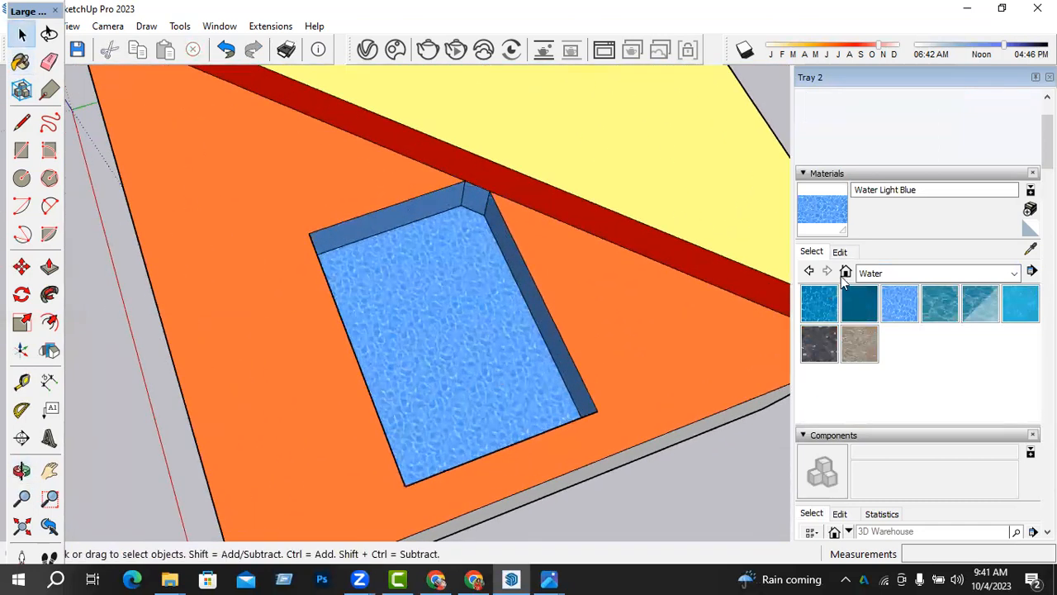
- Adjust the Water Light Blue material to hue 215 and saturation 78, and lower its opacity to 78
left_click(840, 252)
left_click_drag(873, 310, 896, 335)
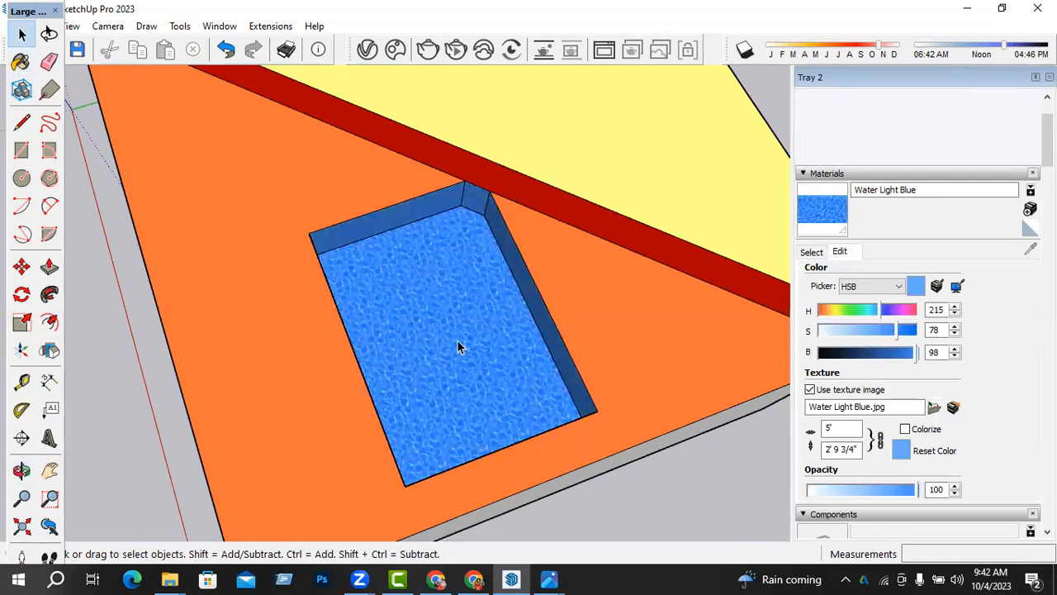
scroll(496, 347, "down", 5)
middle_click_drag(563, 363, 668, 372)
key("space")
left_click_drag(916, 490, 887, 494)
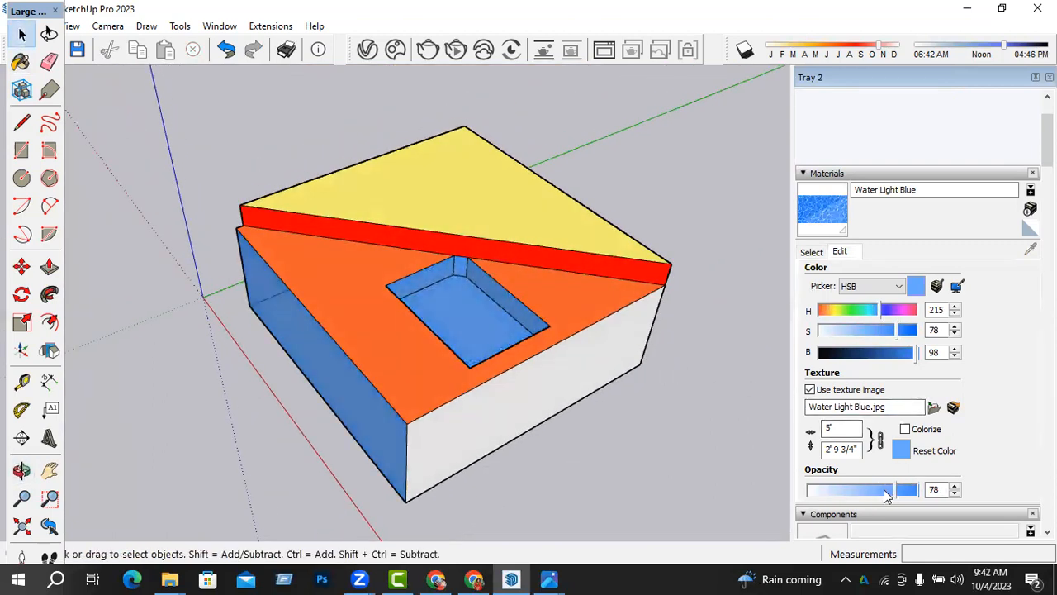
scroll(575, 423, "down", 2)
middle_click_drag(496, 420, 549, 431)
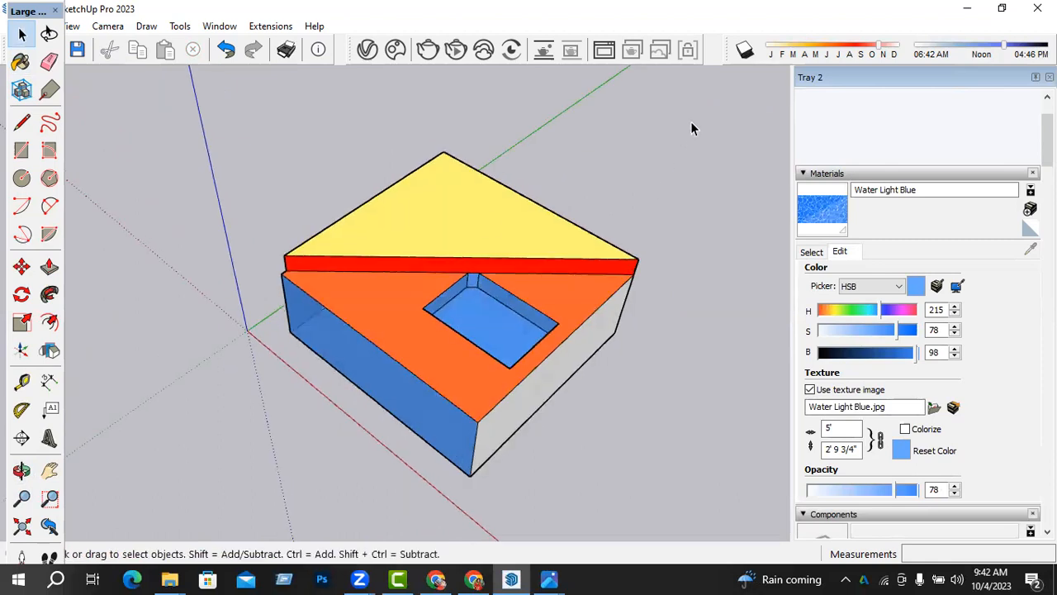
- Draw a separate rectangle on the ground beside the painted box, along the green axis
scroll(491, 213, "up", 3)
left_click(484, 210)
middle_click_drag(484, 210, 338, 265)
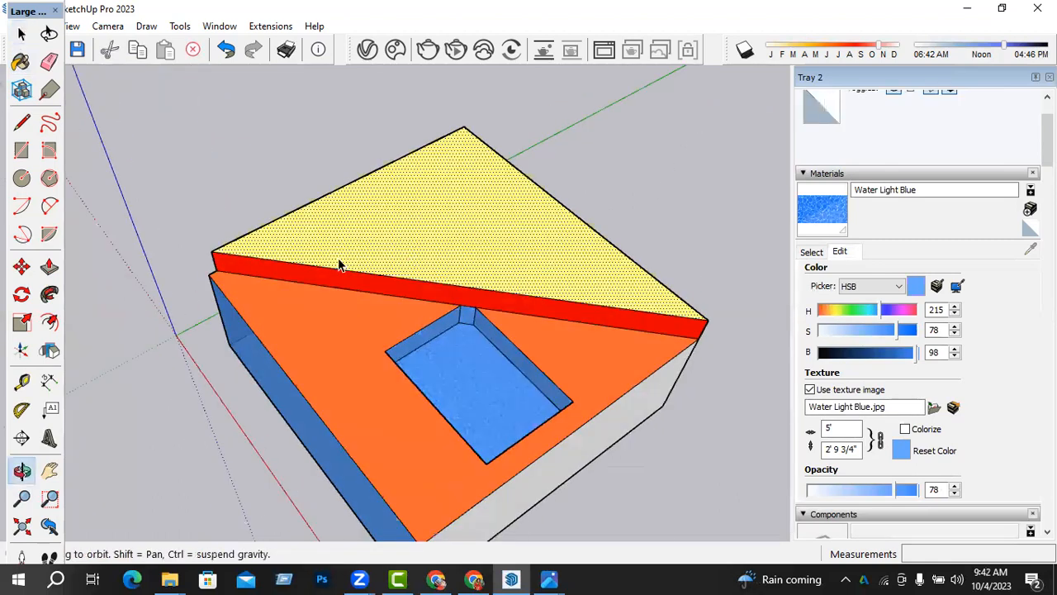
left_click_drag(339, 264, 294, 251)
scroll(296, 253, "down", 3)
middle_click_drag(556, 270, 170, 306)
scroll(172, 305, "down", 2)
left_click(22, 150)
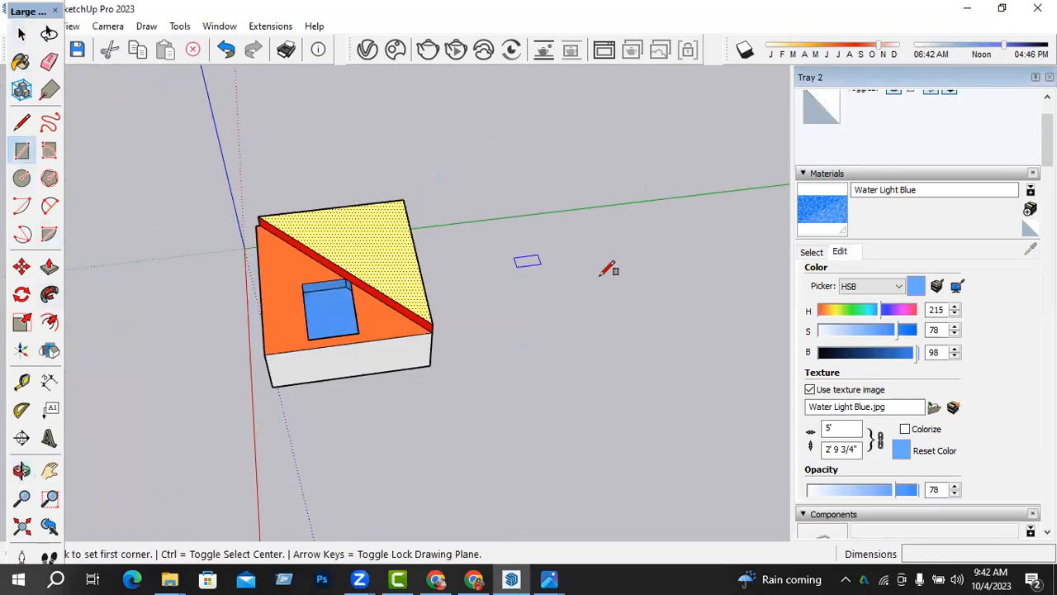
left_click(607, 270)
left_click(701, 389)
key("space")
- Pull the new ground rectangle up into a second box
mouse_move(701, 389)
middle_mouse_down()
mouse_move(606, 380)
mouse_move(609, 392)
middle_mouse_up()
left_click(611, 378)
key("p")
left_click(612, 378)
left_click(613, 378)
key("space")
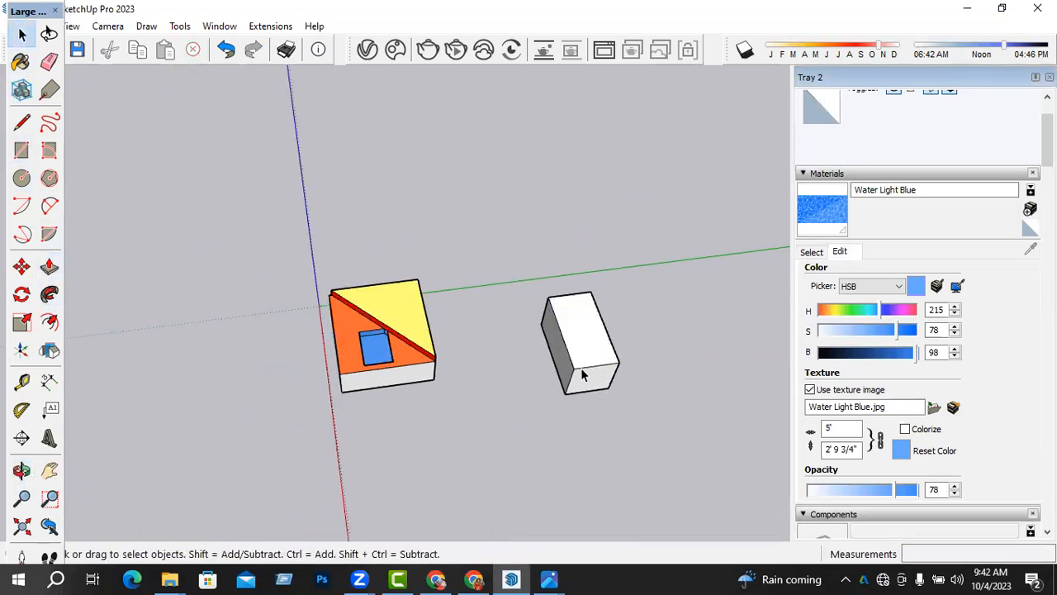
- Paint all faces of the second box with the blue Translucent Glass Gold material from the Glass and Mirrors collection
scroll(595, 364, "up", 3)
mouse_move(651, 358)
middle_mouse_down()
mouse_move(659, 331)
mouse_move(661, 341)
middle_mouse_up()
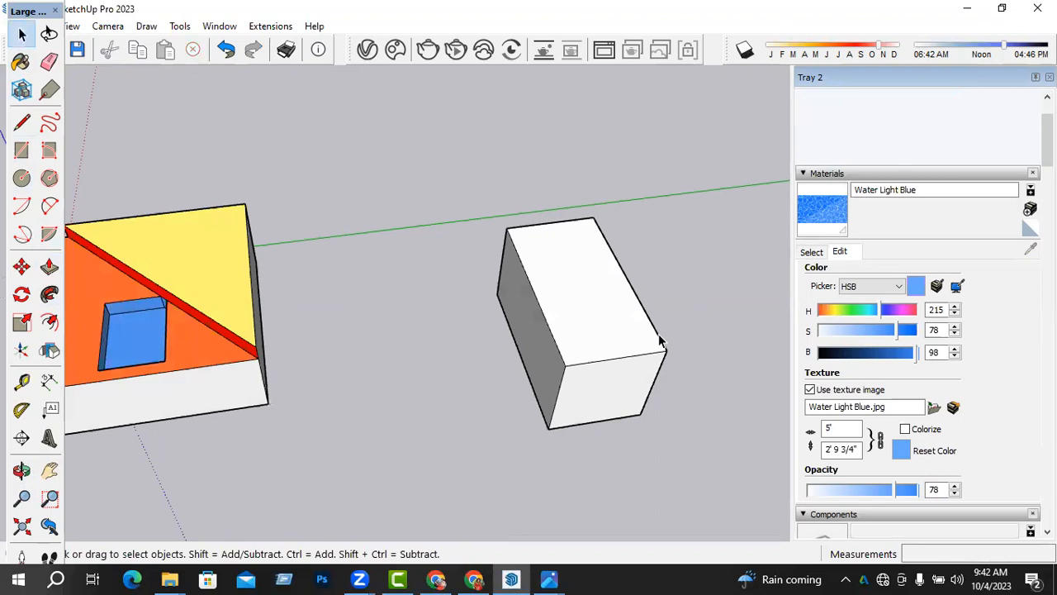
middle_click_drag(581, 354, 497, 395)
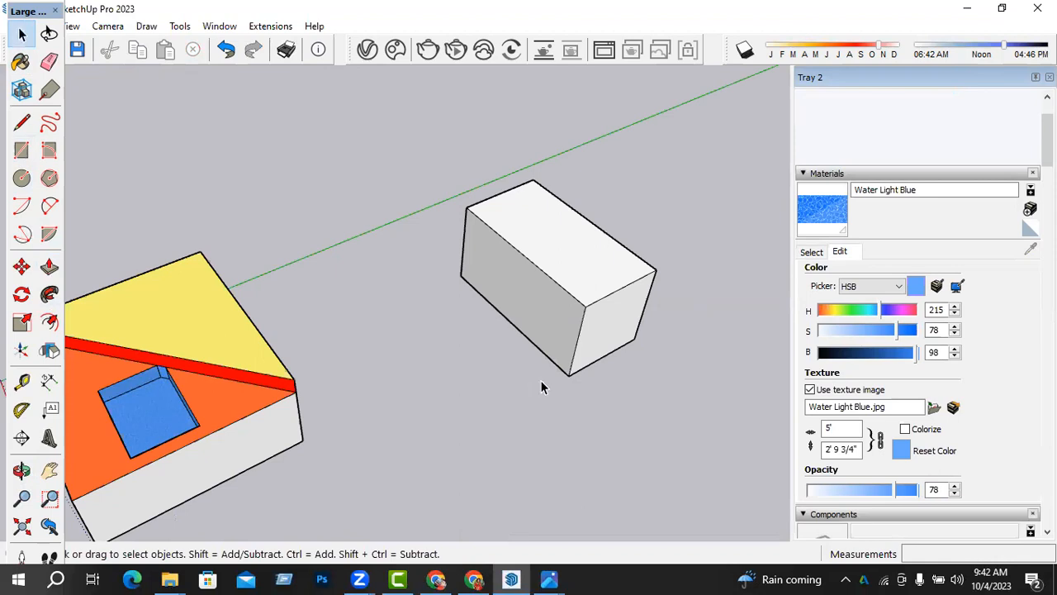
left_click(592, 273)
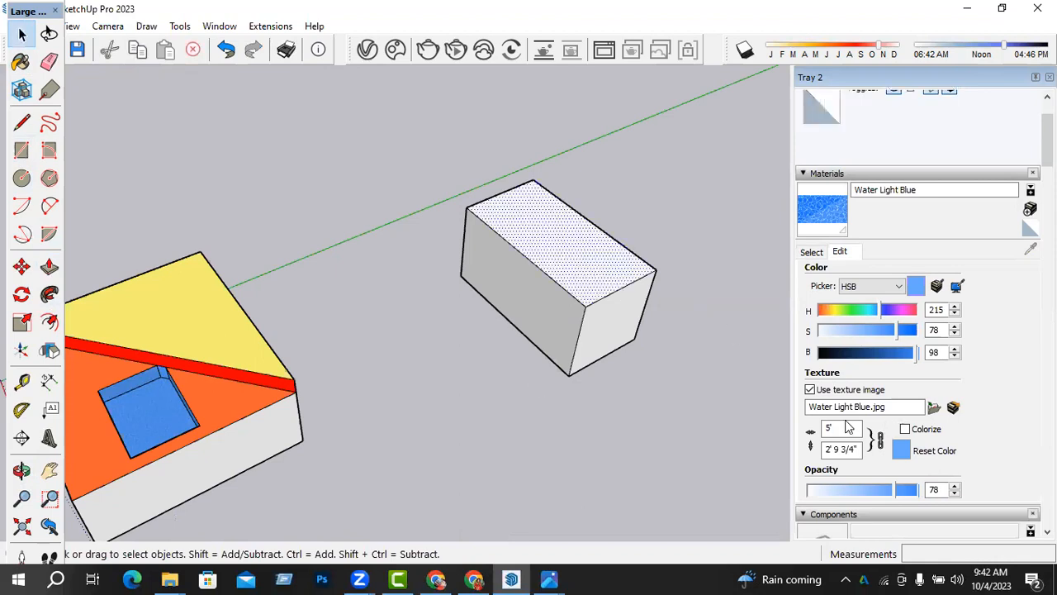
left_click(812, 252)
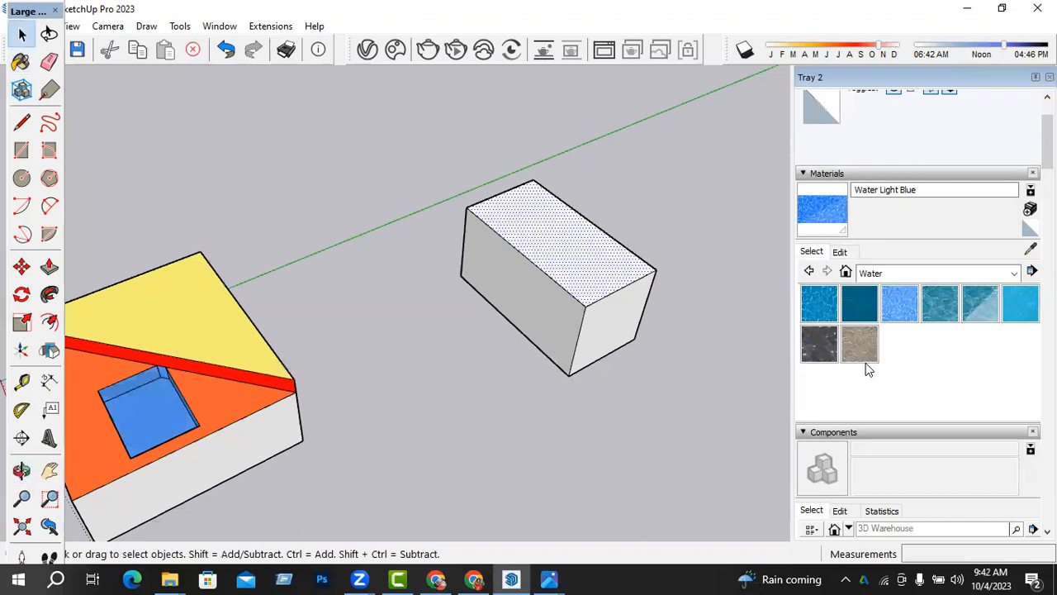
left_click(923, 273)
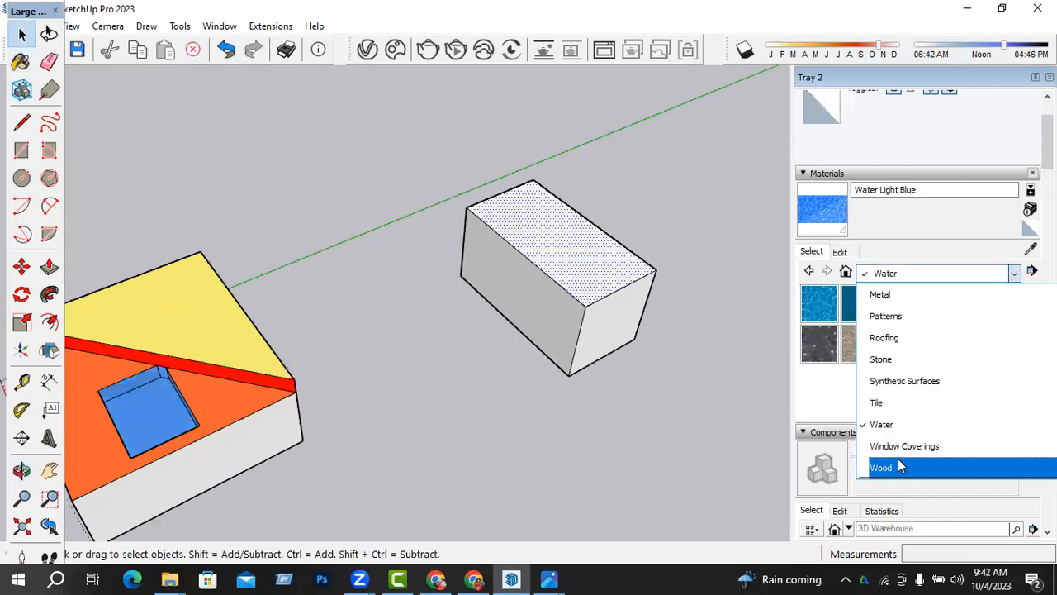
scroll(896, 351, "up", 2)
left_click(909, 381)
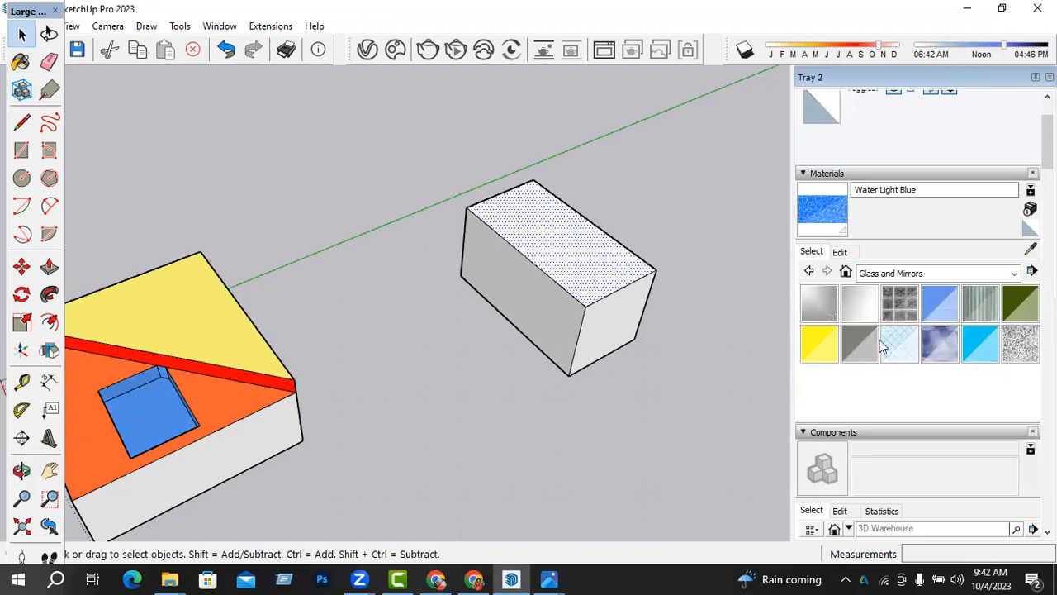
left_click(815, 352)
left_click(628, 261)
scroll(630, 258, "up", 3)
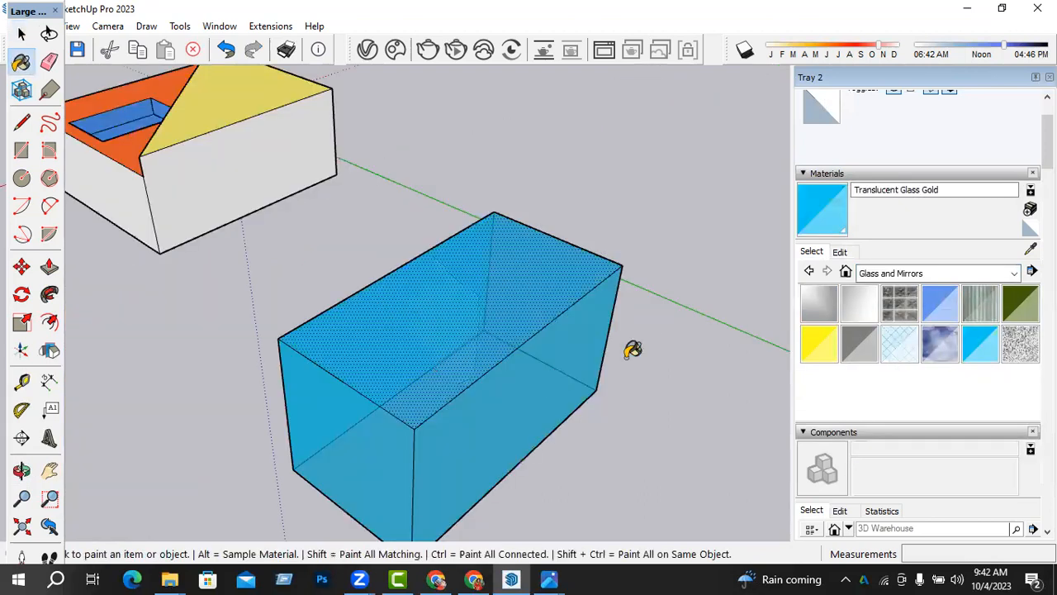
mouse_move(492, 342)
middle_mouse_down()
mouse_move(362, 344)
mouse_move(570, 395)
mouse_move(660, 436)
middle_mouse_up()
key("space")
- Lower the opacity of the second box's glass material to 43
scroll(610, 263, "up", 3)
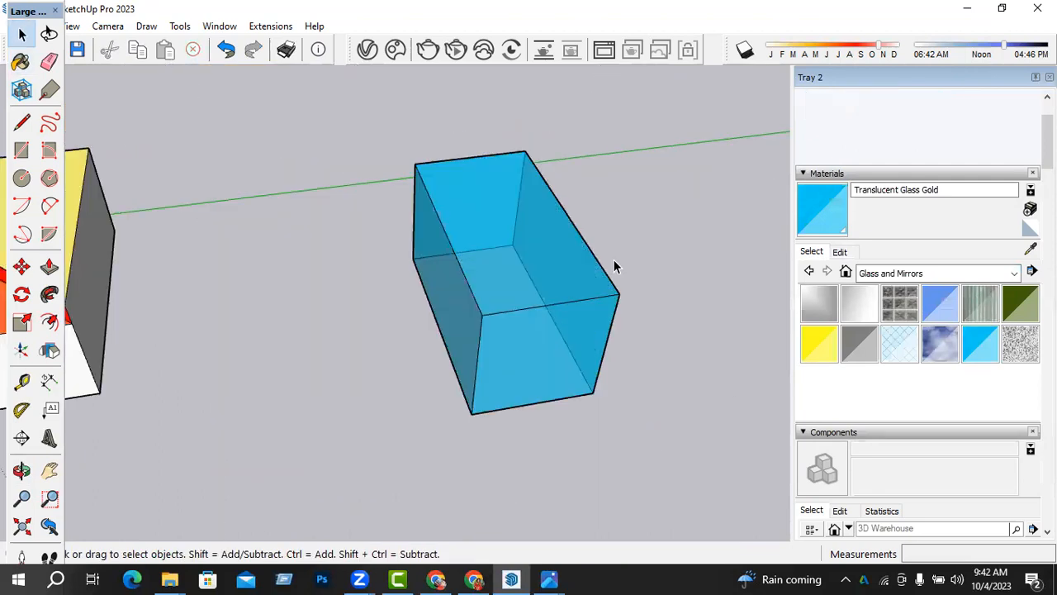
middle_click_drag(561, 361, 547, 261)
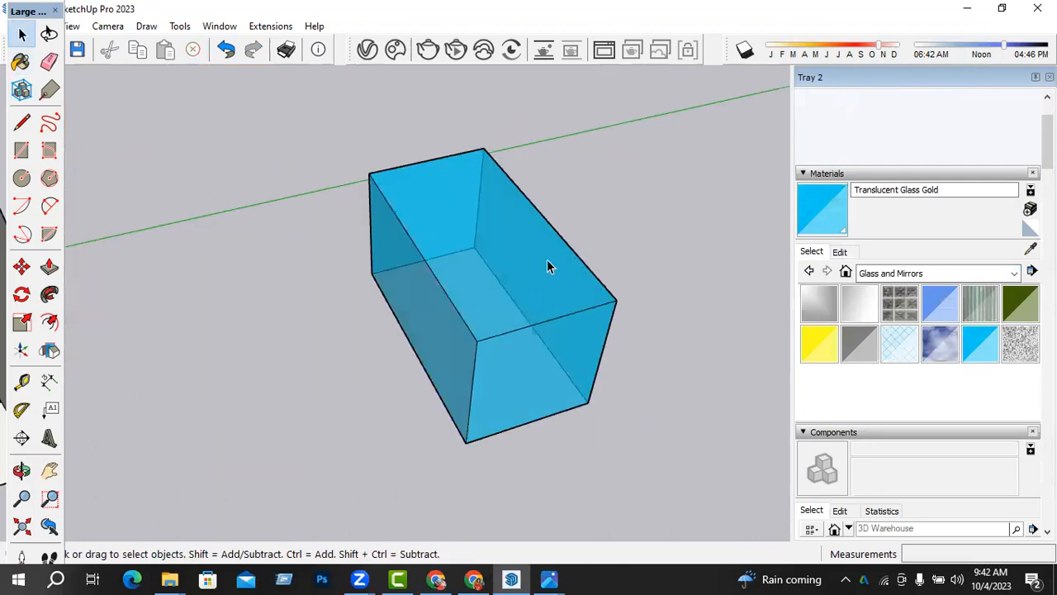
left_click(840, 251)
left_click_drag(872, 490, 859, 493)
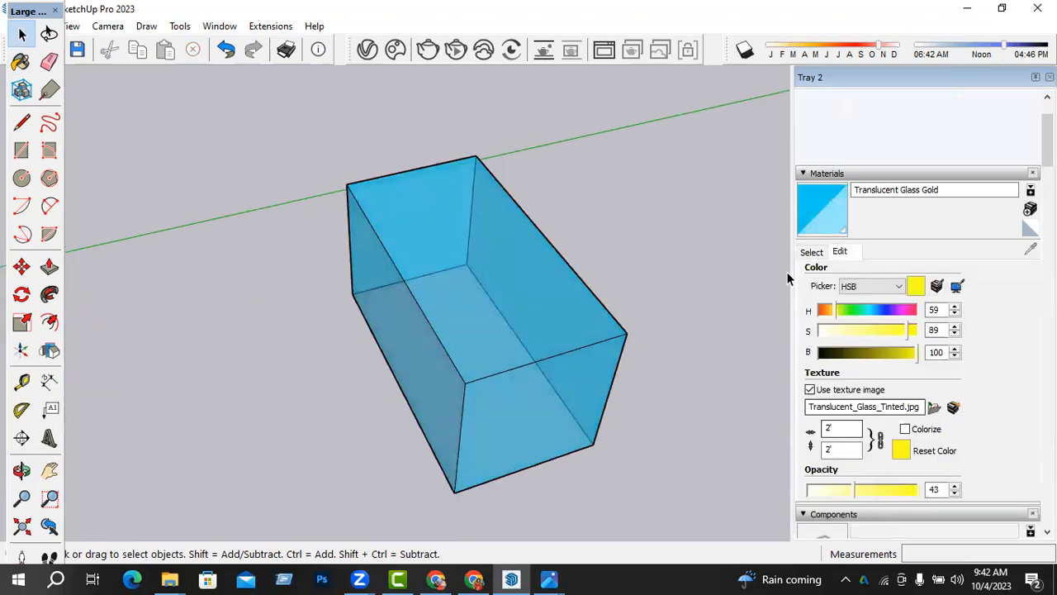
- Sample the glass material from the second box and lower its opacity to 7
left_click(812, 251)
left_click(1030, 250)
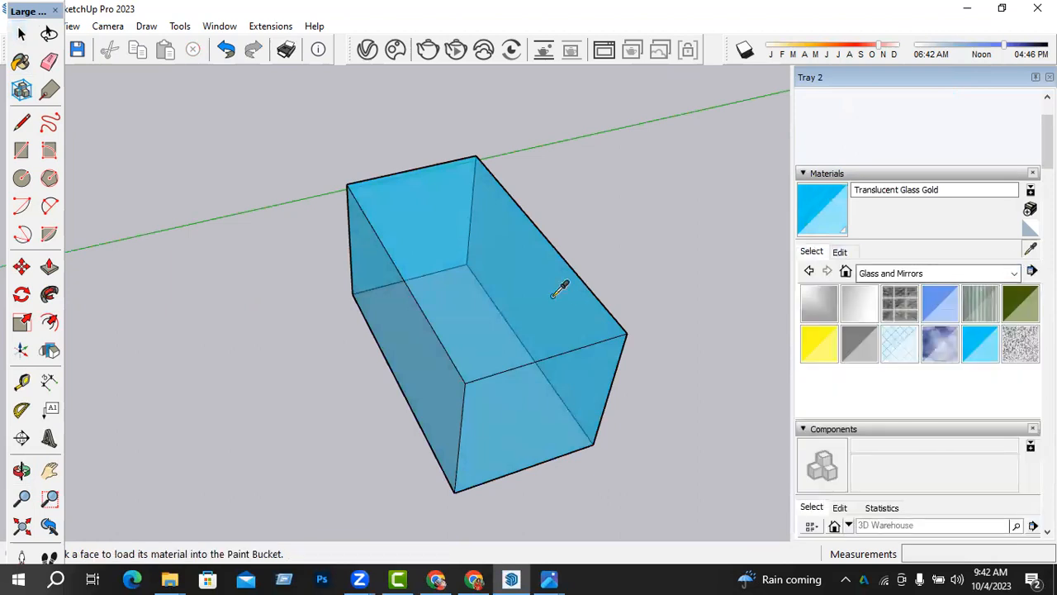
left_click(561, 289)
left_click(840, 251)
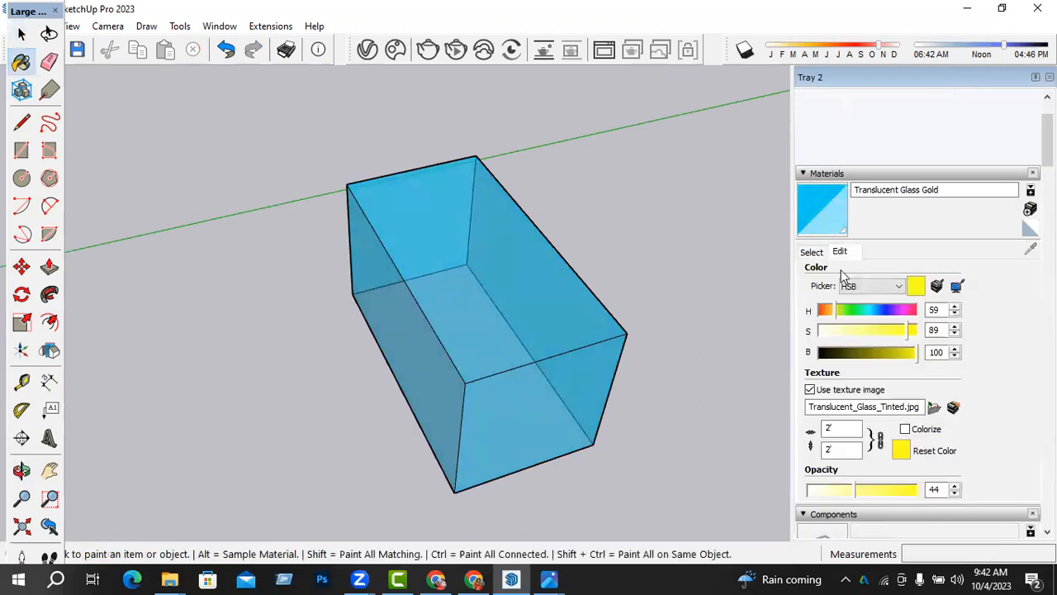
left_click_drag(876, 490, 839, 498)
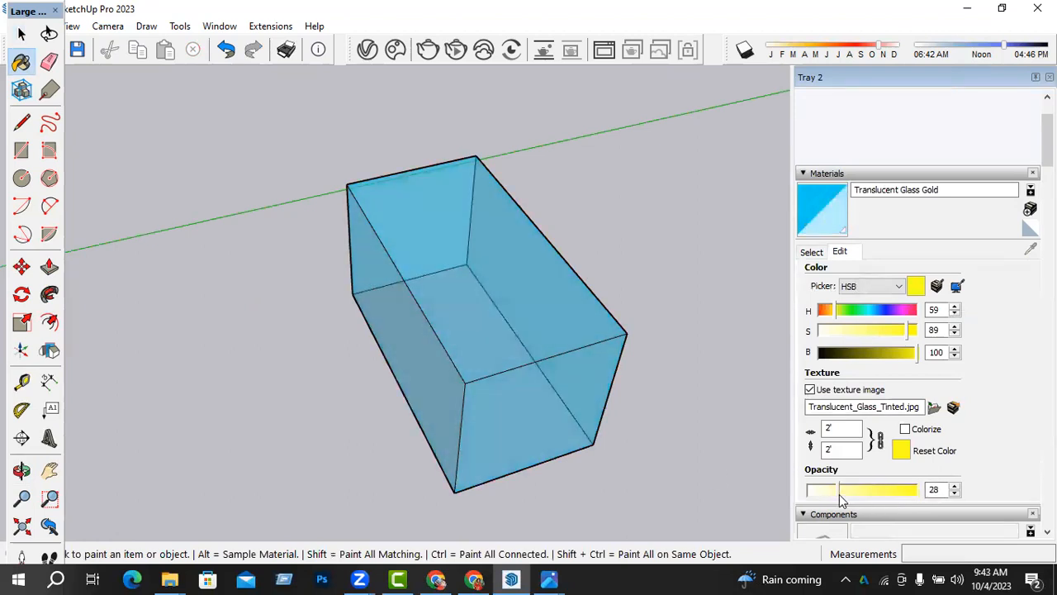
middle_click_drag(429, 351, 475, 348)
mouse_move(830, 498)
left_mouse_down()
mouse_move(809, 498)
mouse_move(829, 490)
mouse_move(818, 490)
left_mouse_up()
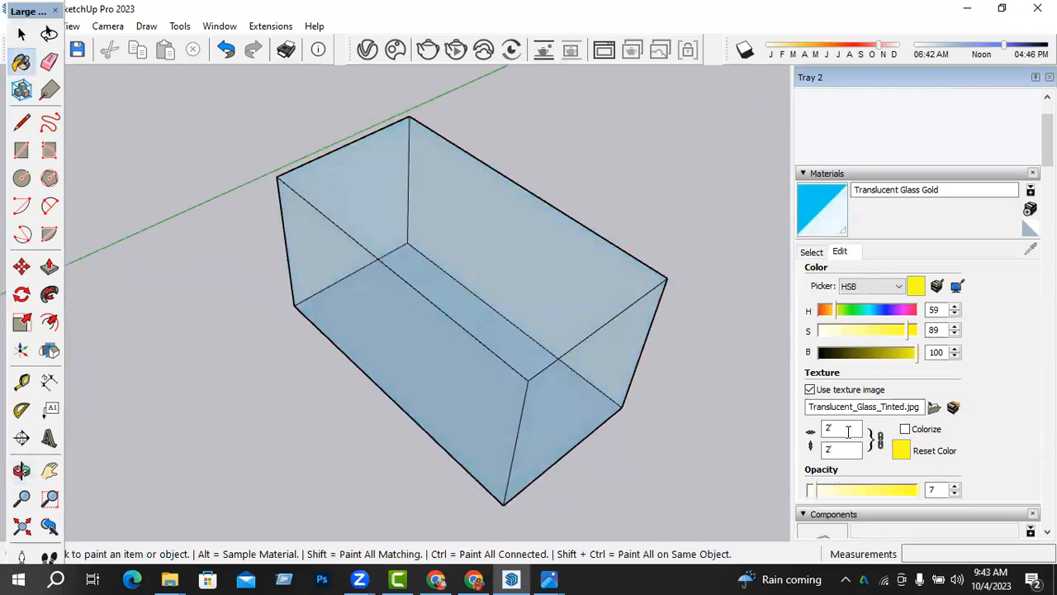
- Set the glass material's colour to hue 72, saturation 76 and brightness 74
mouse_move(861, 310)
left_mouse_down()
mouse_move(887, 312)
mouse_move(893, 329)
left_mouse_up()
left_click(839, 312)
left_click(896, 355)
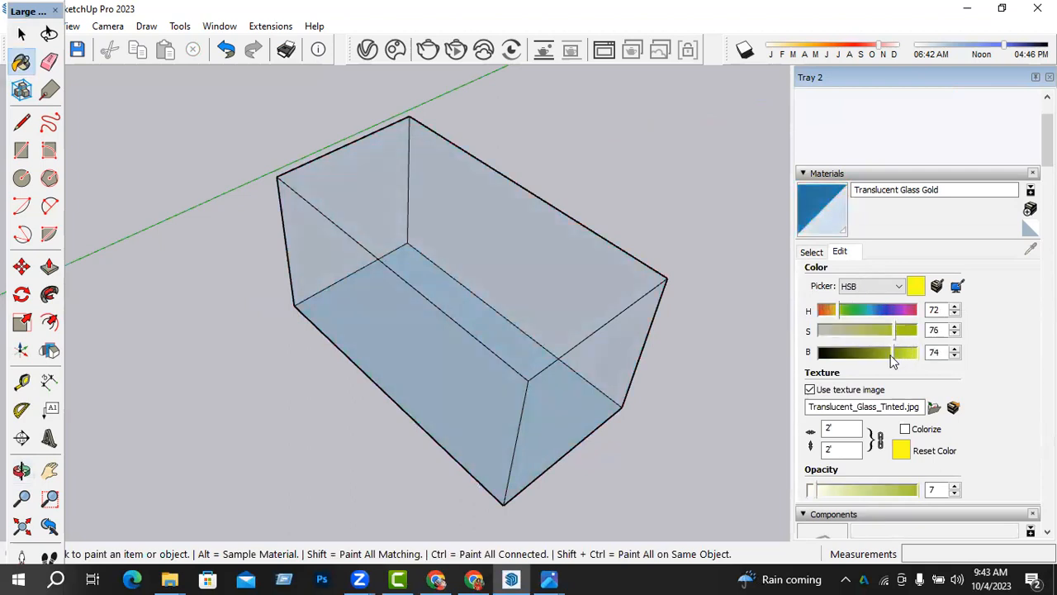
- Change the colour picker to RGB and set the glass material's red to 213 and green to 94
left_click(884, 287)
left_click(861, 321)
left_click(859, 331)
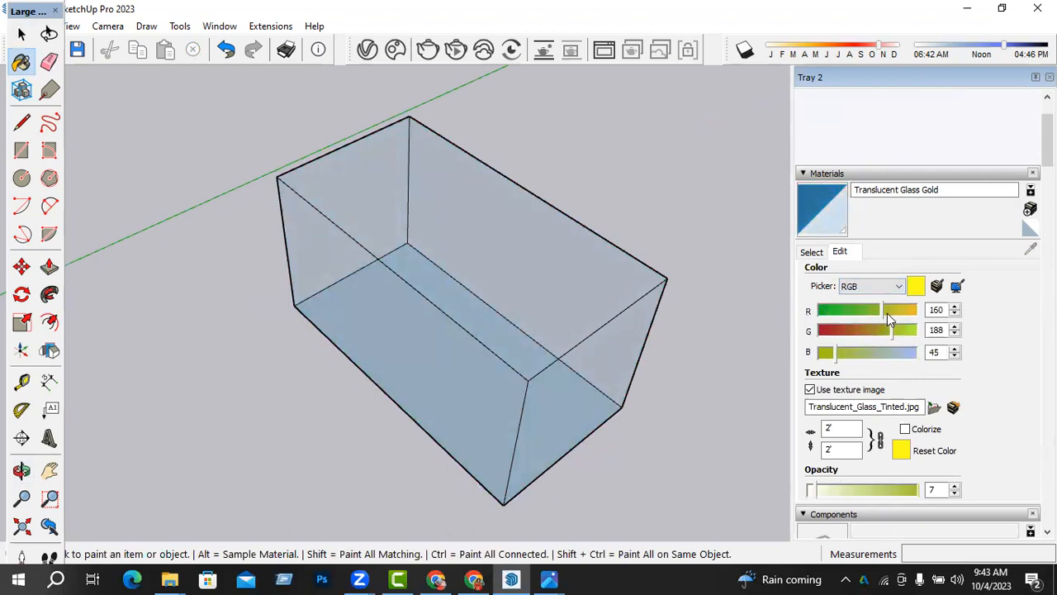
left_click_drag(903, 311, 854, 330)
left_click(581, 371)
key("space")
- Delete the entire second glass box, leaving only the multicoloured first box
middle_click_drag(642, 334, 551, 303)
scroll(551, 303, "down", 3)
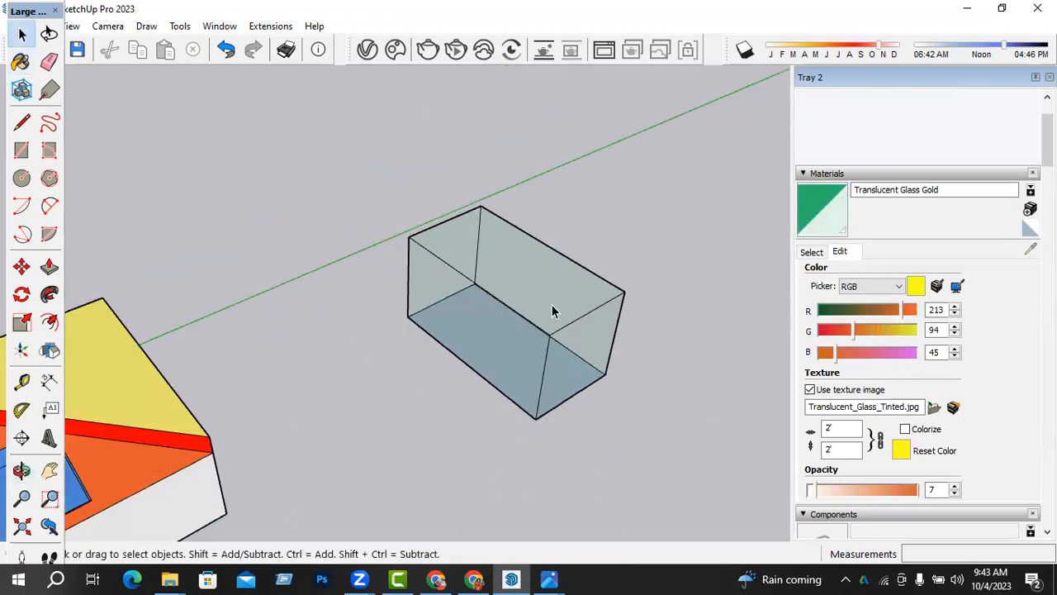
middle_click_drag(552, 306, 573, 277)
left_click_drag(638, 200, 378, 422)
key("Delete")
scroll(583, 285, "down", 5)
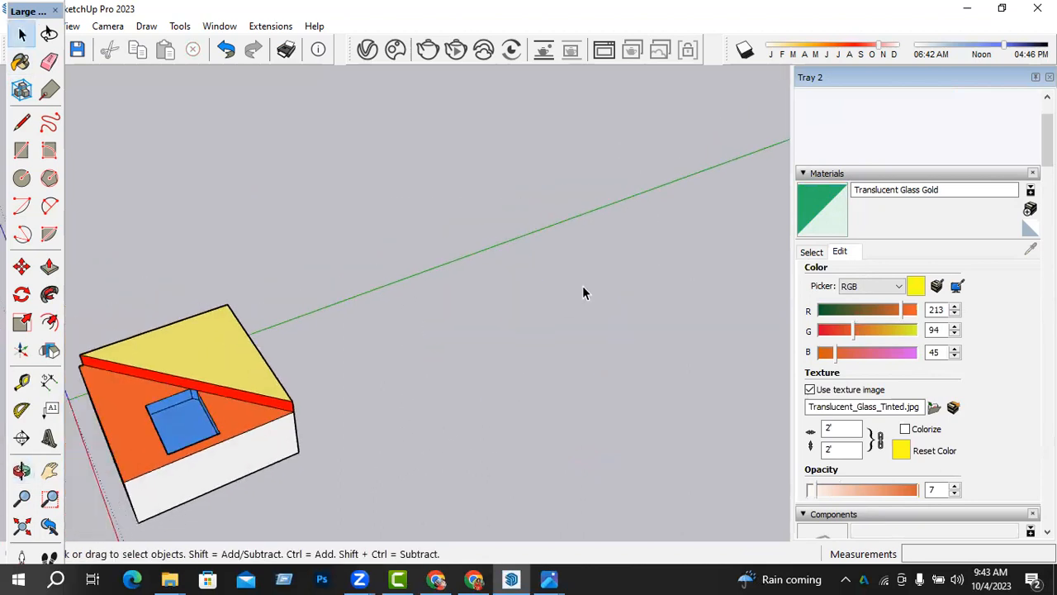
middle_click_drag(335, 396, 422, 387)
- Browse the material library's Landscaping, Fencing and Vegetation collection and its Patterns collection
left_click(811, 251)
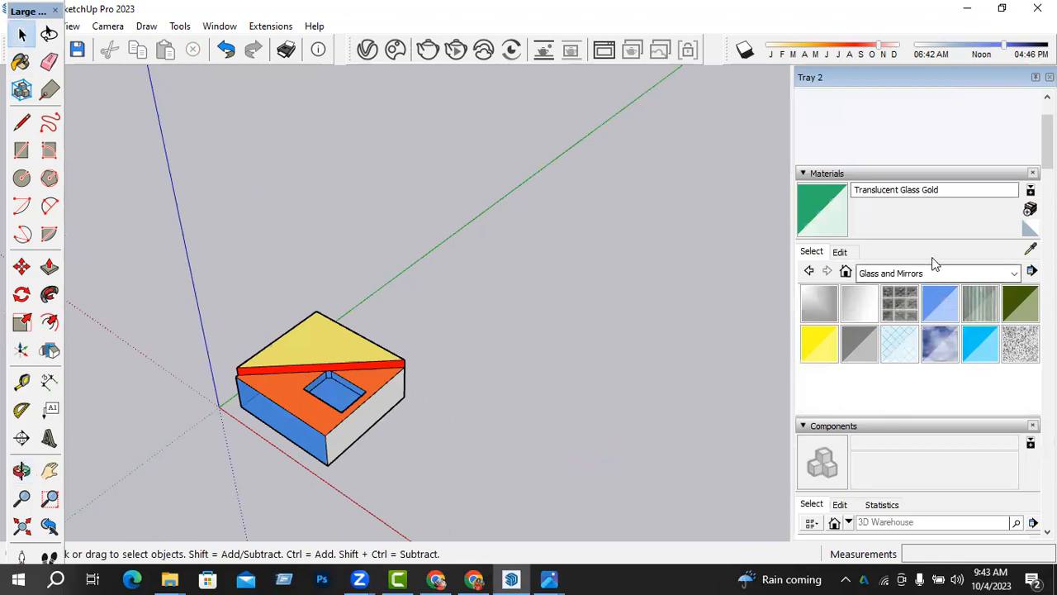
left_click(937, 278)
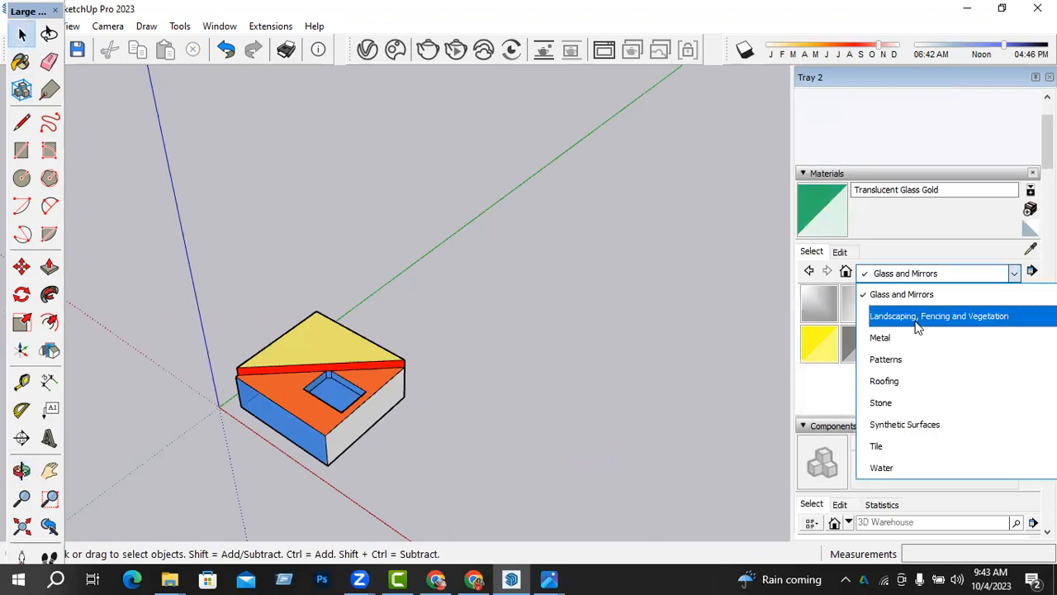
left_click(926, 317)
scroll(877, 361, "down", 3)
scroll(877, 362, "up", 5)
left_click(943, 275)
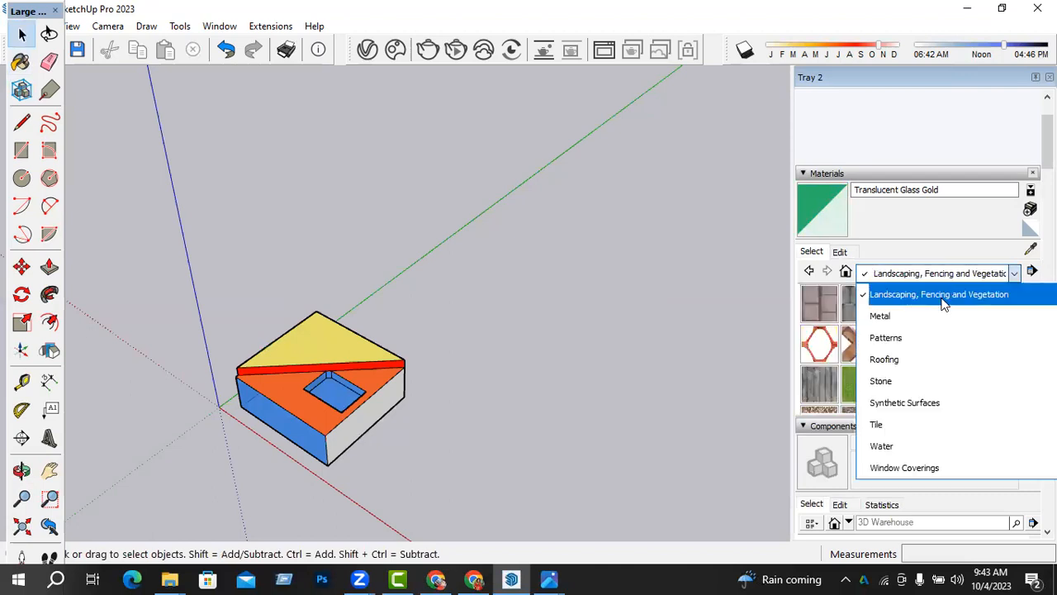
left_click(905, 338)
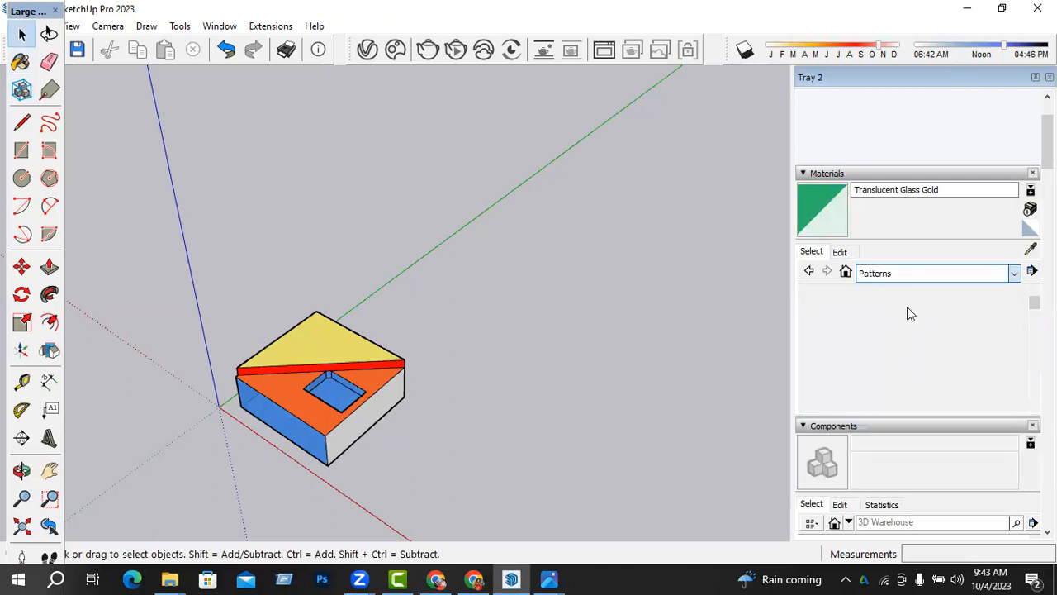
left_click(951, 273)
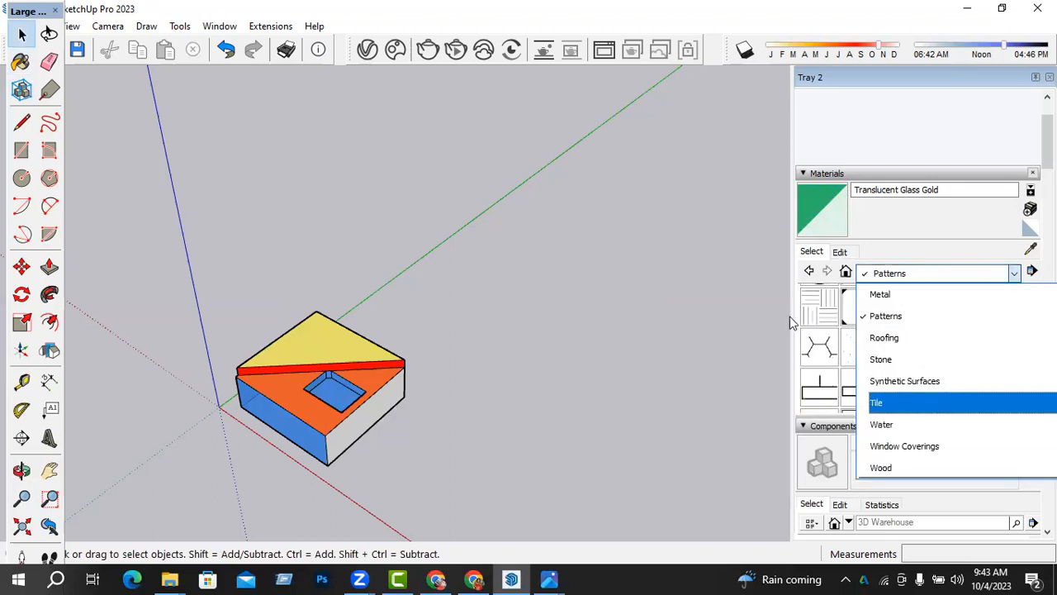
left_click(765, 312)
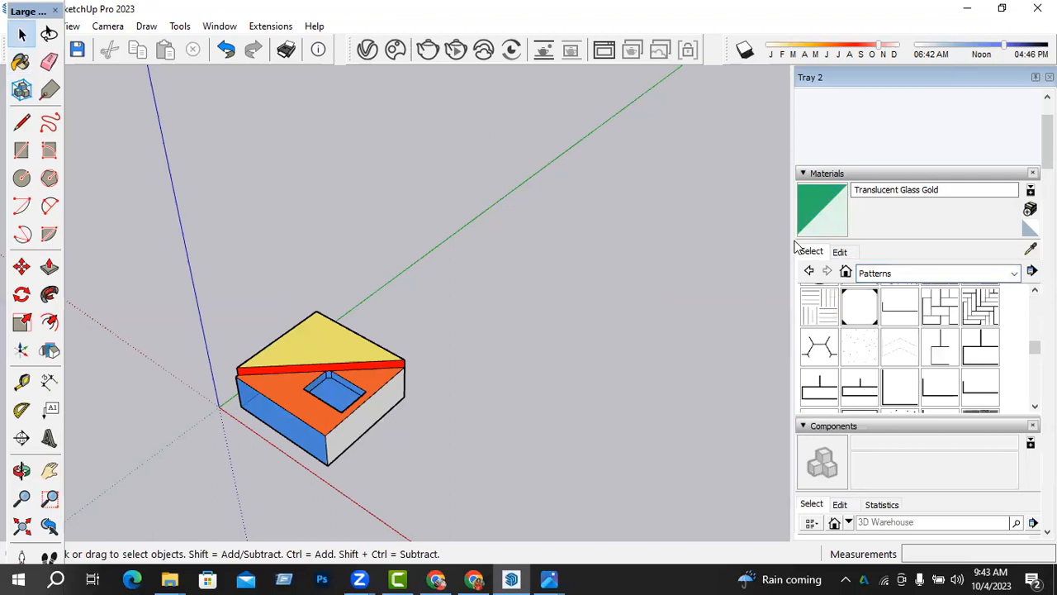
- Turn on shadows and inspect the shadow cast by the remaining box from several angles
left_click(384, 58)
scroll(442, 408, "down", 3)
middle_click_drag(442, 408, 430, 382)
scroll(426, 409, "up", 4)
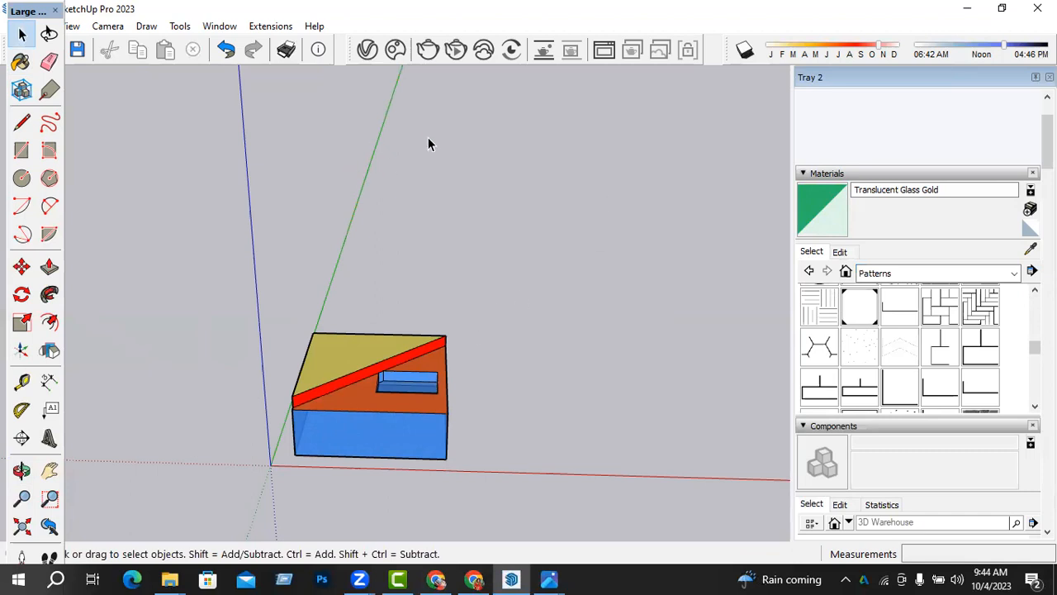
left_click(747, 50)
middle_click_drag(436, 287, 413, 393)
scroll(418, 321, "up", 3)
middle_click_drag(418, 322, 396, 270)
scroll(394, 384, "down", 3)
middle_click_drag(394, 385, 453, 390)
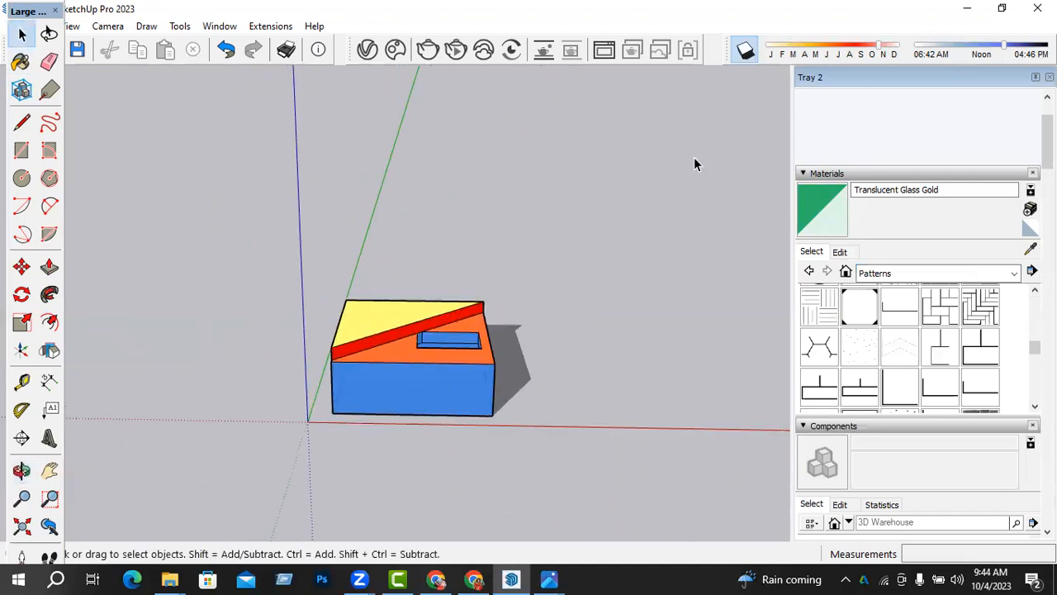
- Set the shadow date to about early August and try a morning shadow time before moving it to about noon
mouse_move(851, 50)
left_mouse_down()
mouse_move(809, 54)
mouse_move(884, 48)
mouse_move(845, 51)
left_mouse_up()
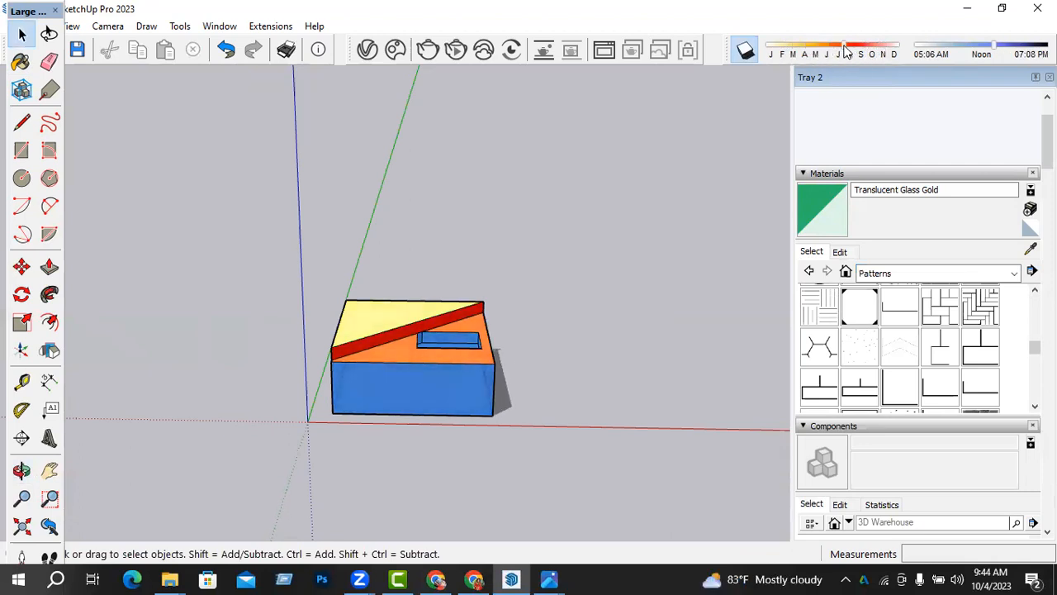
left_click(958, 46)
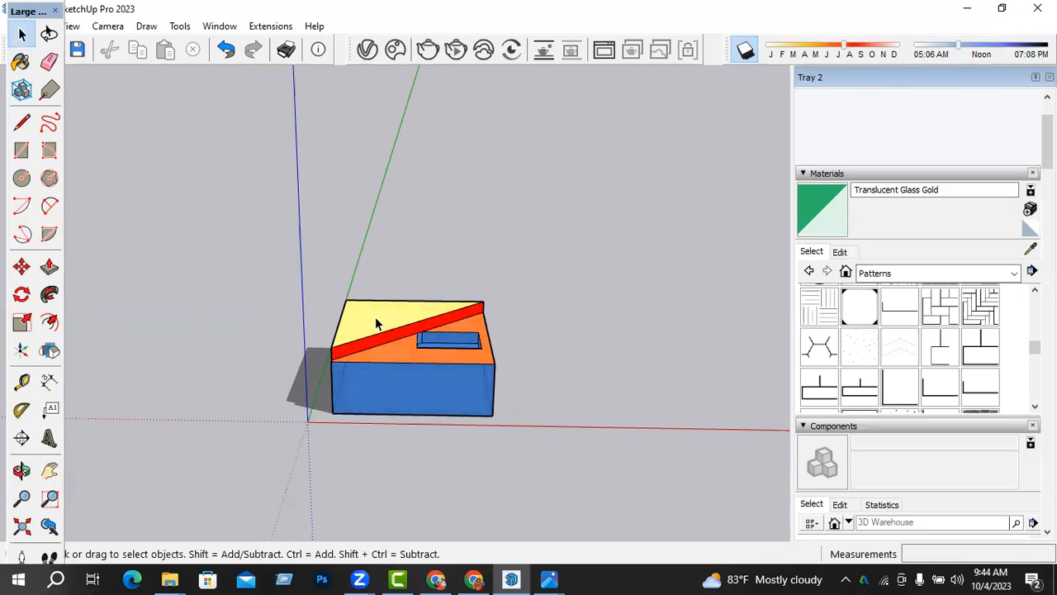
scroll(375, 324, "up", 3)
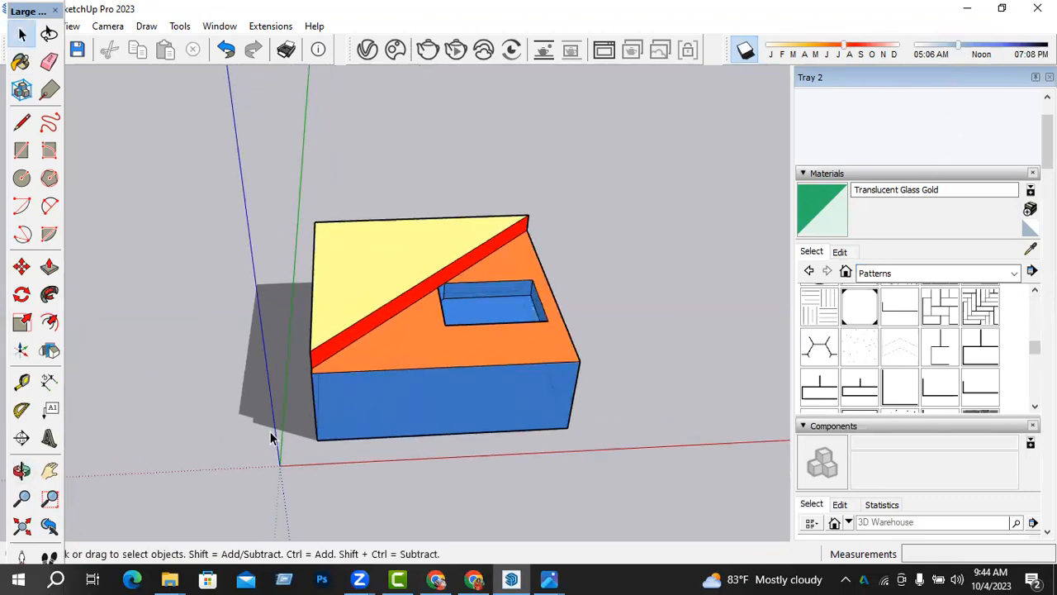
left_click_drag(960, 46, 988, 48)
middle_click_drag(442, 266, 437, 314)
mouse_move(983, 54)
left_mouse_down()
mouse_move(961, 51)
mouse_move(983, 53)
left_mouse_up()
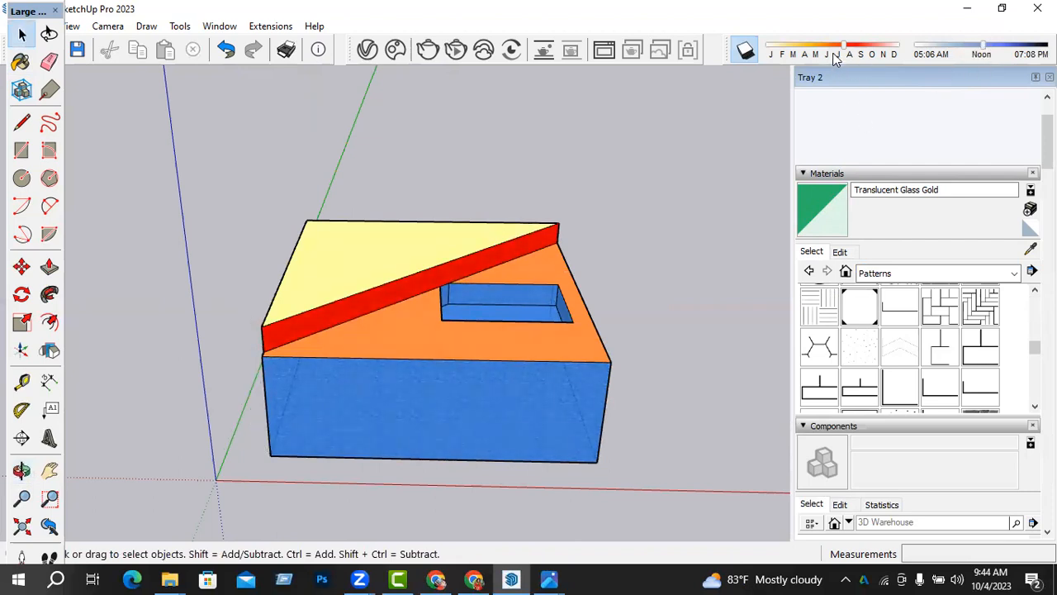
- Move the shadow date to about late April and turn shadows off
left_click_drag(842, 46, 806, 51)
left_click(745, 49)
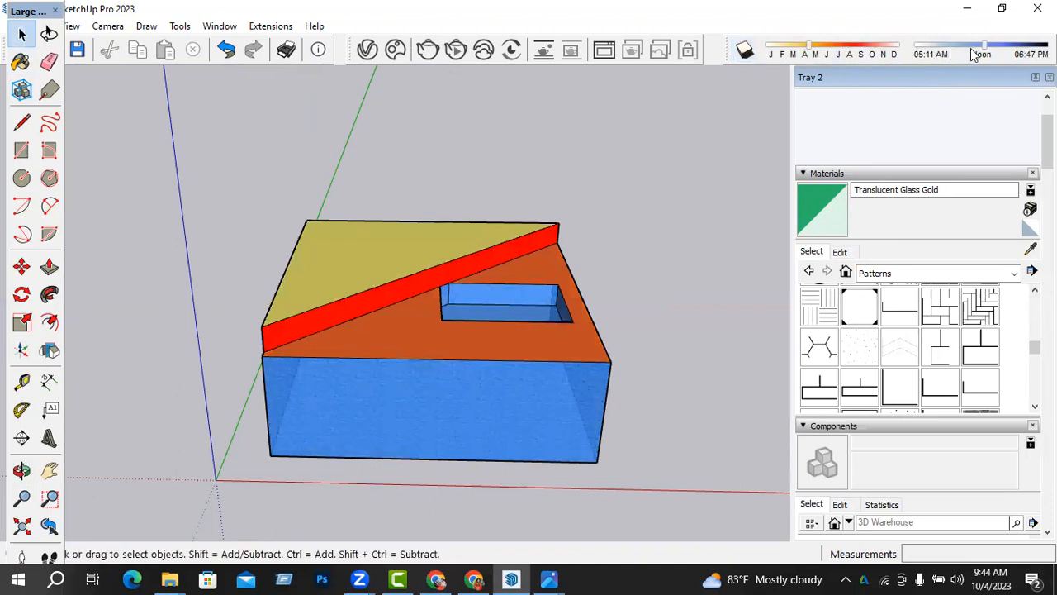
- Move the shadow time slightly earlier, to about noon, and toggle shadows on and back off
mouse_move(984, 44)
left_mouse_down()
mouse_move(949, 45)
mouse_move(992, 46)
mouse_move(978, 48)
left_mouse_up()
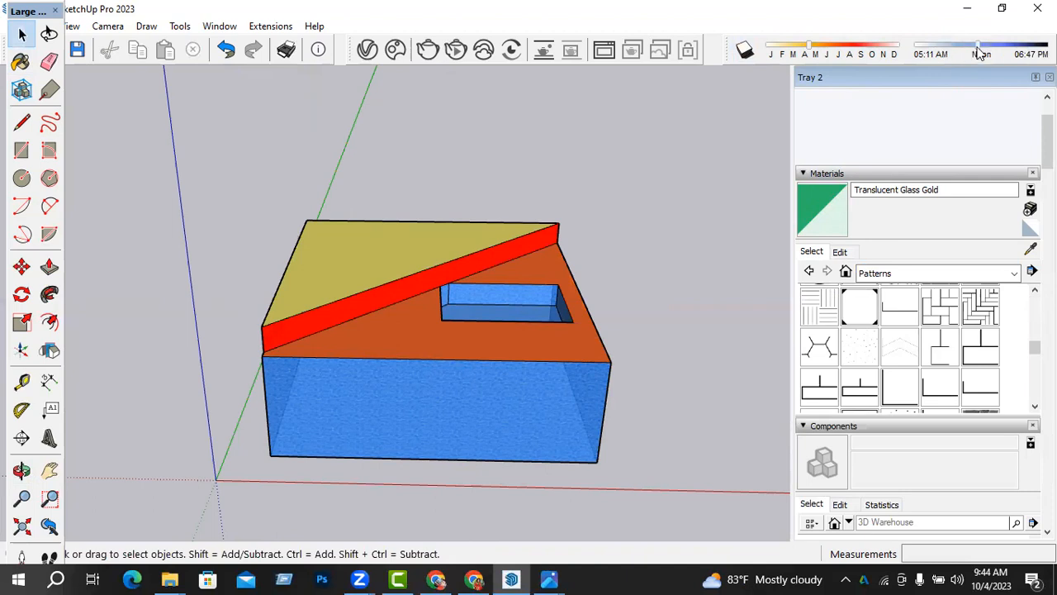
left_click(745, 51)
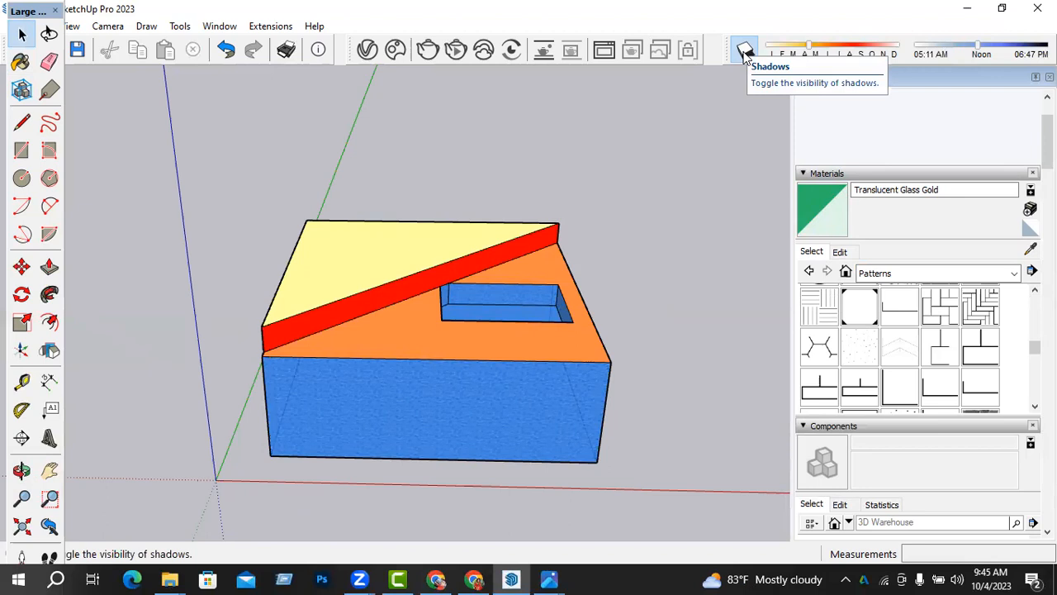
left_click(745, 52)
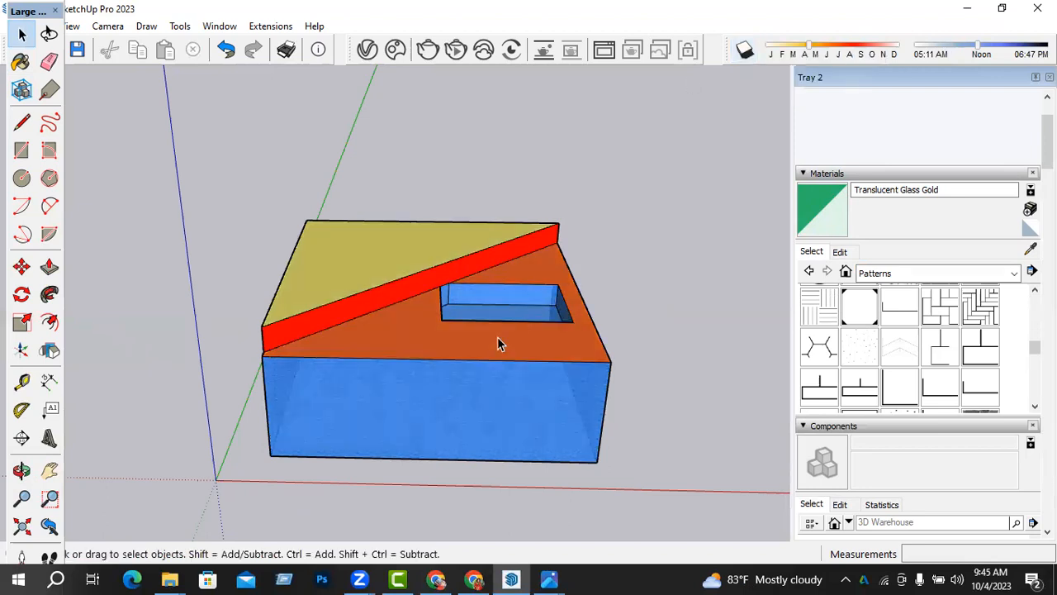
- Move the shadow date to about late September
left_click_drag(833, 46, 864, 42)
scroll(508, 278, "down", 2)
middle_click_drag(508, 277, 411, 335)
key("space")
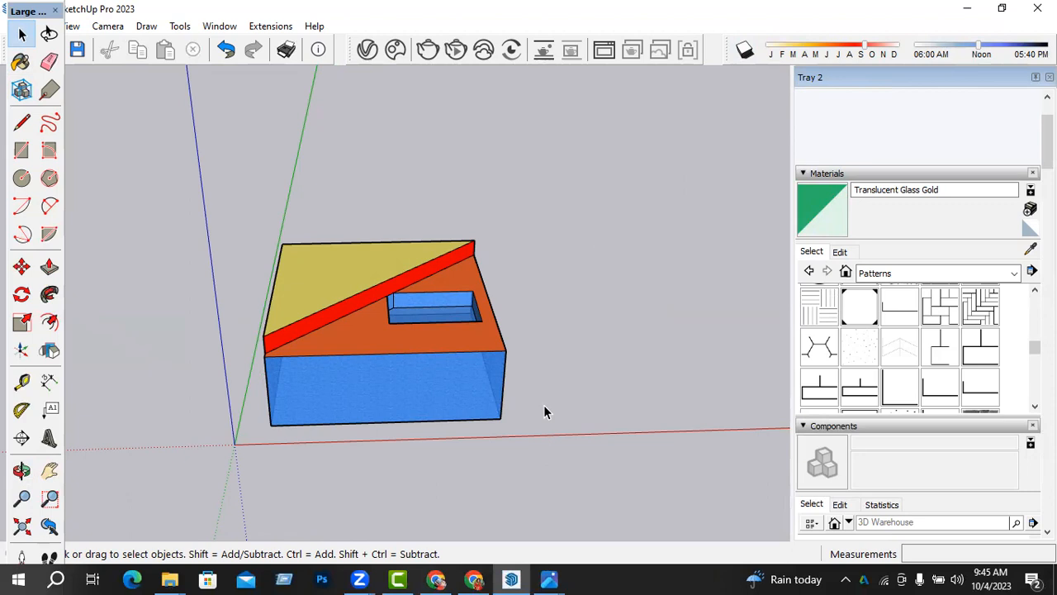
middle_click_drag(535, 410, 447, 371)
scroll(448, 369, "up", 1)
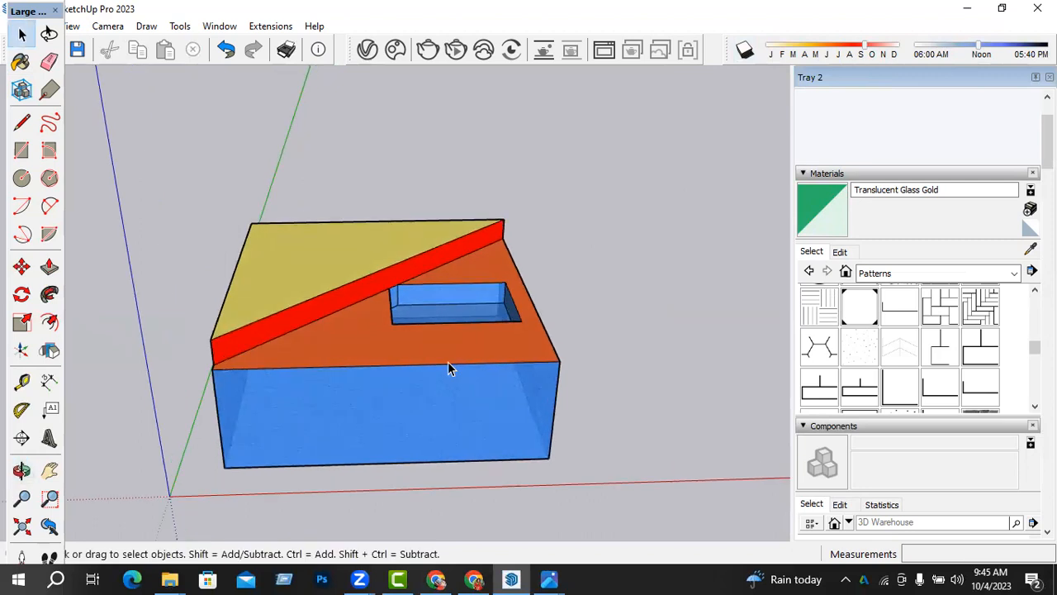